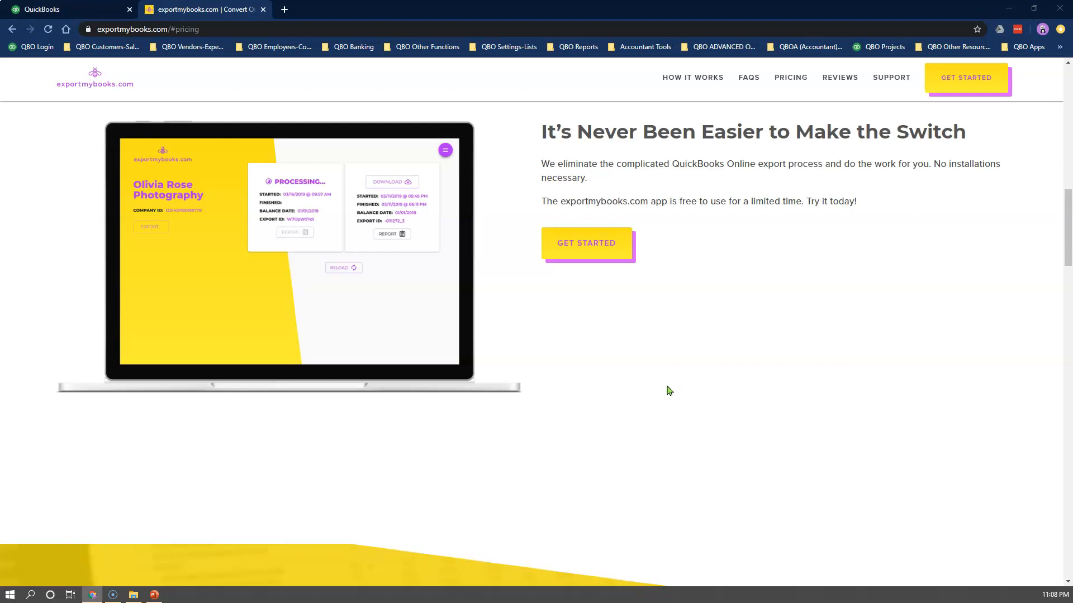
- Review the exportmybooks.com home page introduction and the overview of its QuickBooks conversion service
{"action": "scroll", "coordinate": [668, 383], "scroll_direction": "up", "scroll_amount": 2}
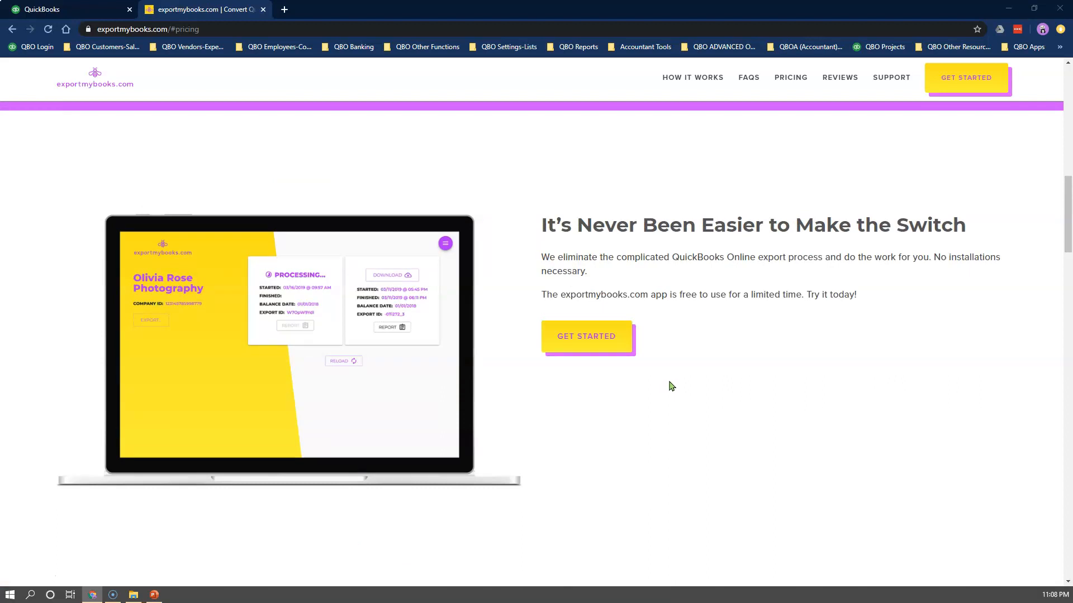
{"action": "scroll", "coordinate": [712, 405], "scroll_direction": "up", "scroll_amount": 15}
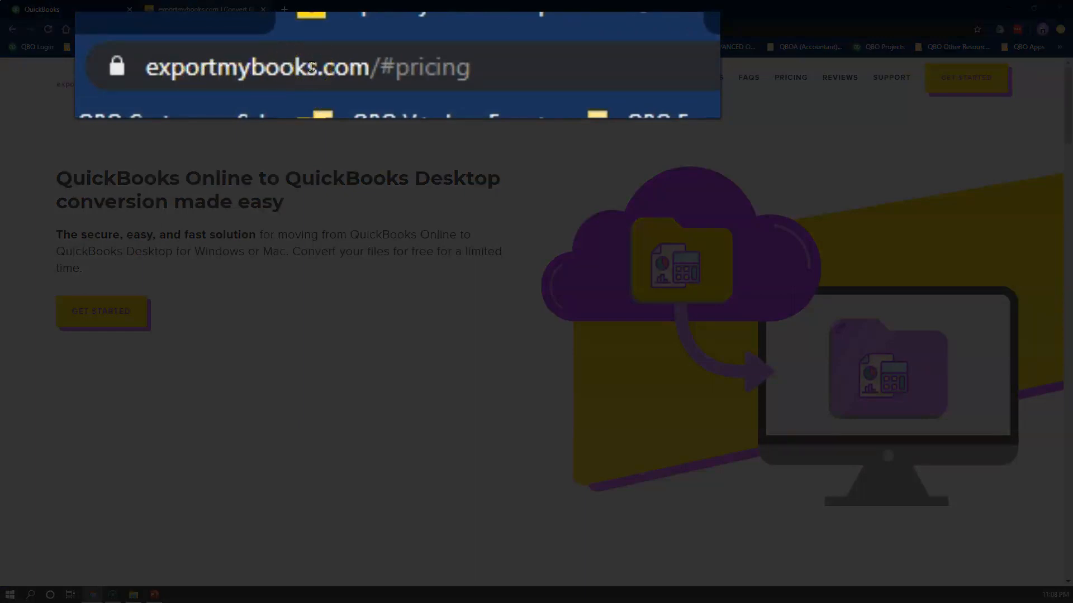
{"action": "scroll", "coordinate": [507, 398], "scroll_direction": "down", "scroll_amount": 10}
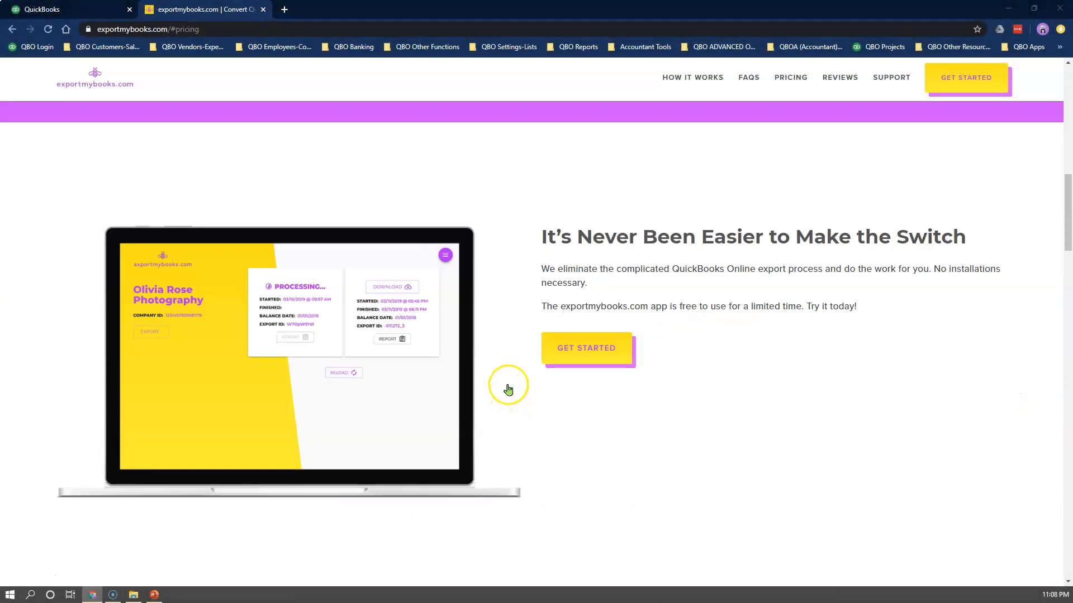
{"action": "scroll", "coordinate": [631, 412], "scroll_direction": "down", "scroll_amount": 5}
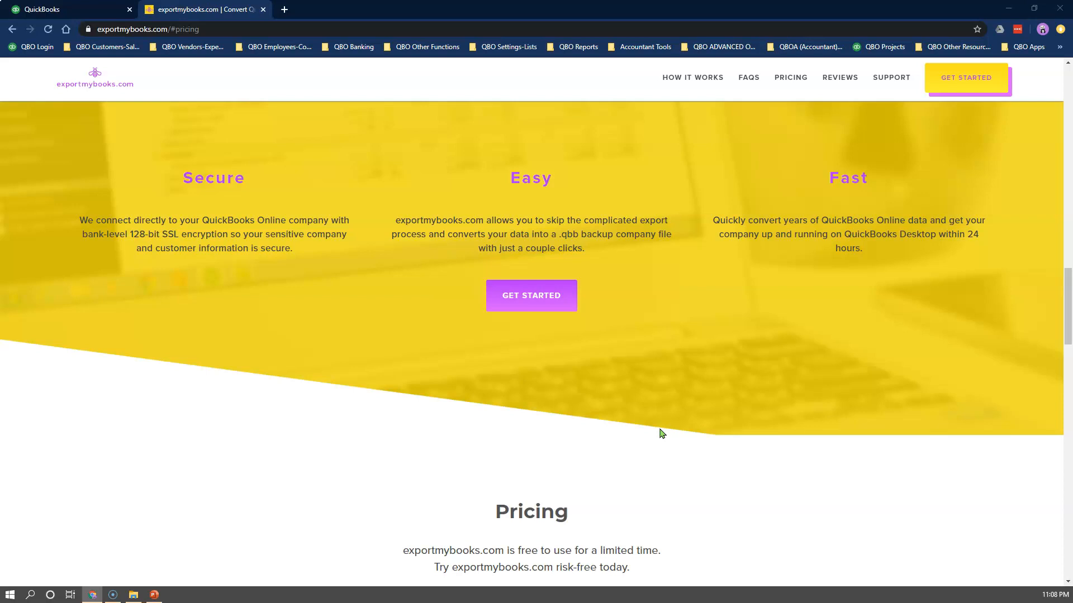
- Read the Frequently Asked Questions on data security, conversion time, supported QuickBooks Desktop versions, multiple company files, self-conversion and cost
{"action": "scroll", "coordinate": [661, 434], "scroll_direction": "down", "scroll_amount": 10}
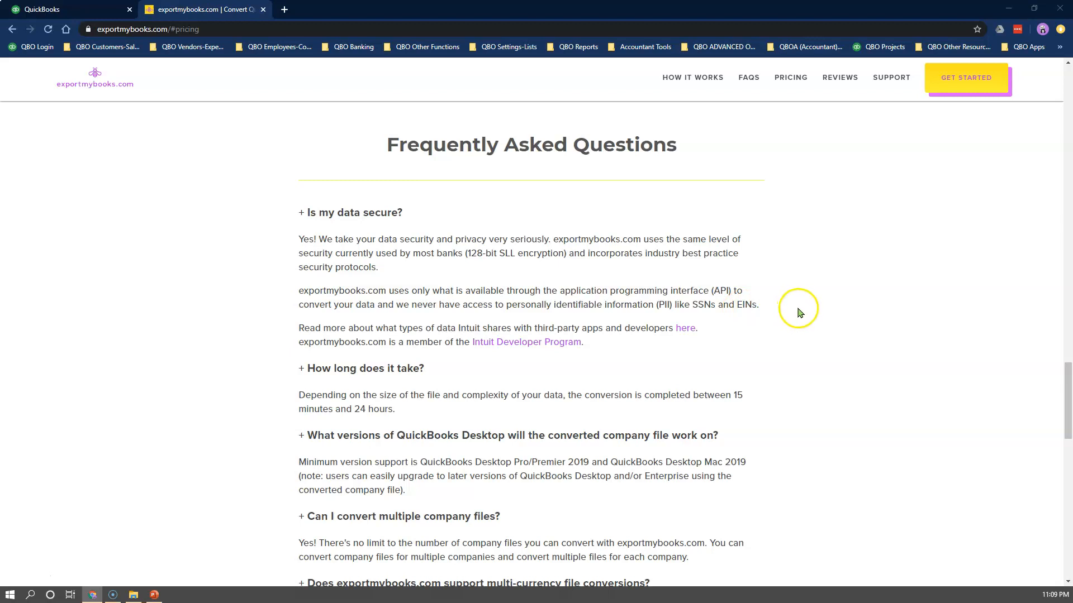
{"action": "scroll", "coordinate": [798, 312], "scroll_direction": "down", "scroll_amount": 2}
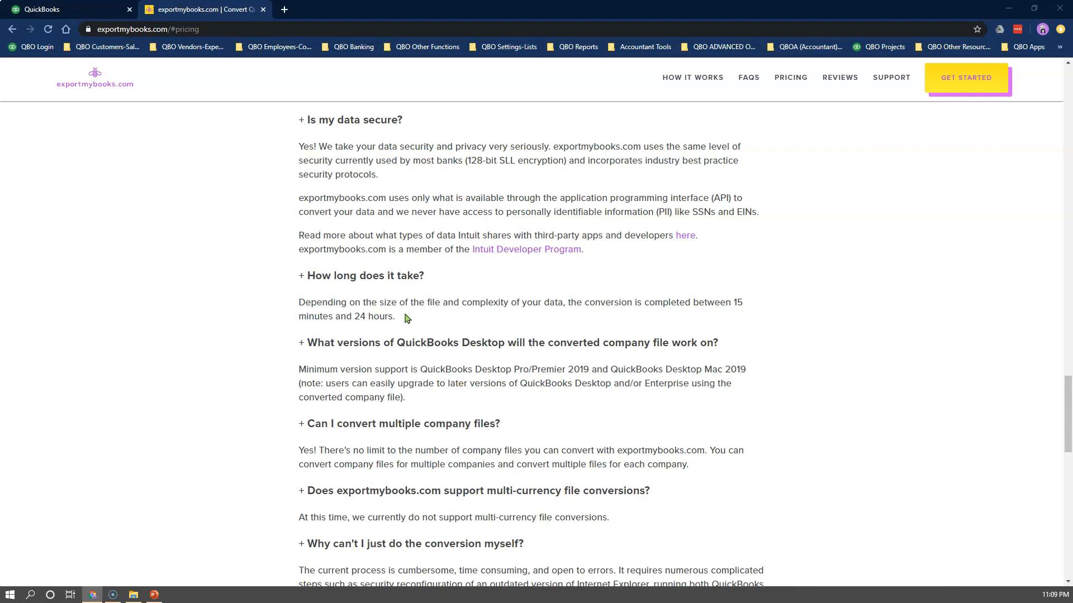
{"action": "left_click", "coordinate": [405, 317]}
{"action": "scroll", "coordinate": [803, 410], "scroll_direction": "down", "scroll_amount": 3}
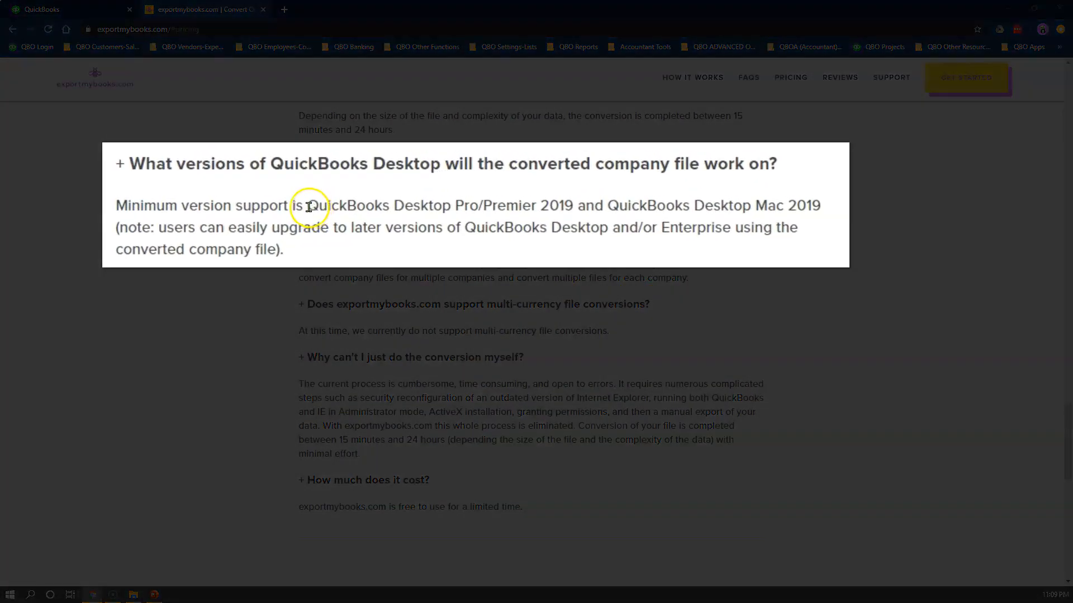
{"action": "left_click_drag", "start_coordinate": [309, 207], "coordinate": [824, 222]}
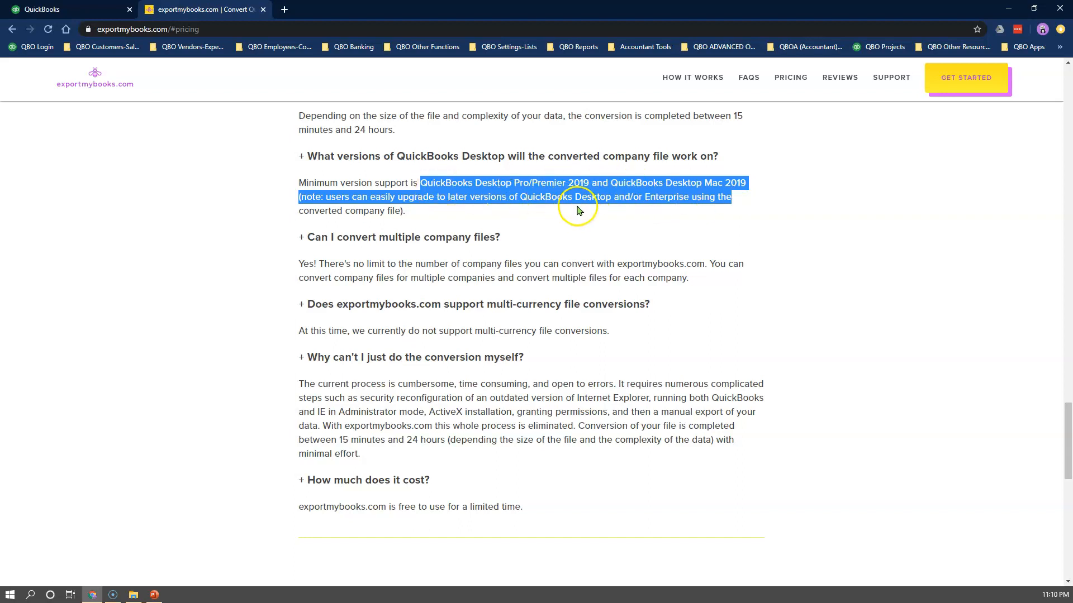
{"action": "left_click", "coordinate": [585, 209]}
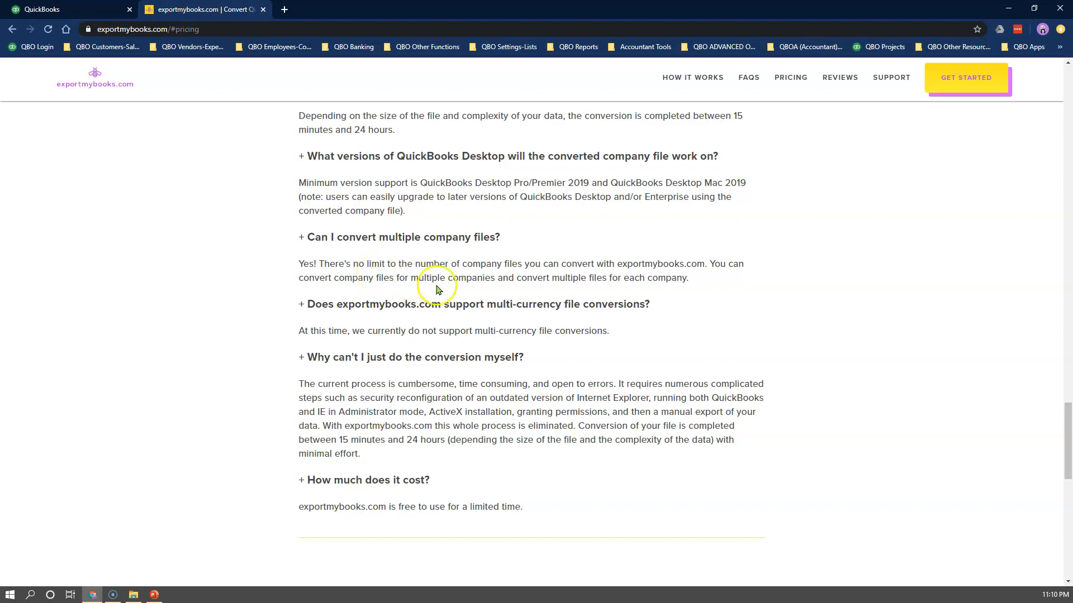
{"action": "scroll", "coordinate": [717, 507], "scroll_direction": "down", "scroll_amount": 3}
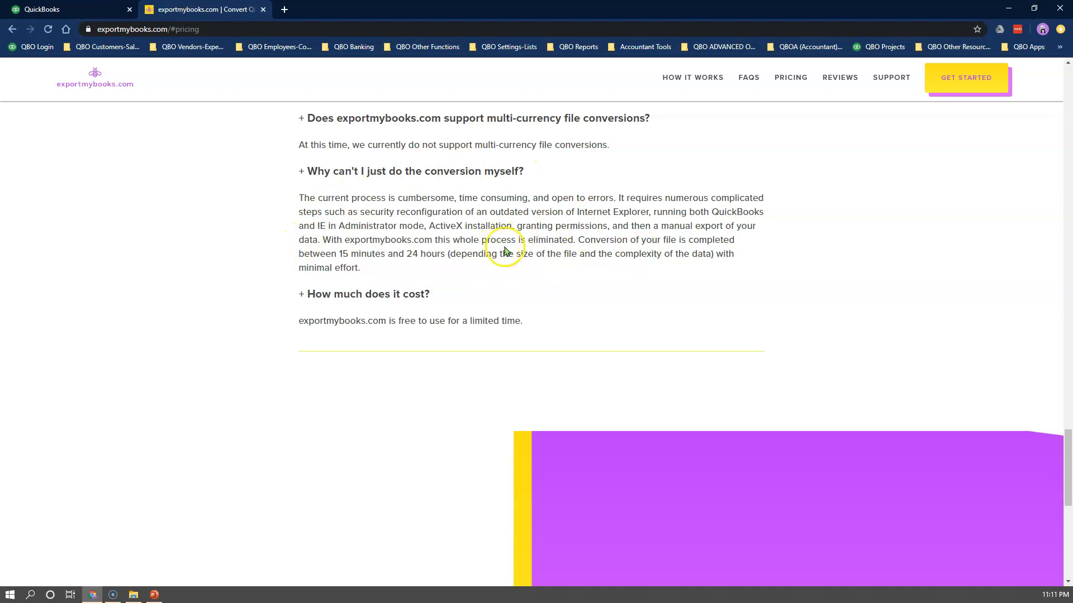
{"action": "left_click_drag", "start_coordinate": [296, 203], "coordinate": [395, 268]}
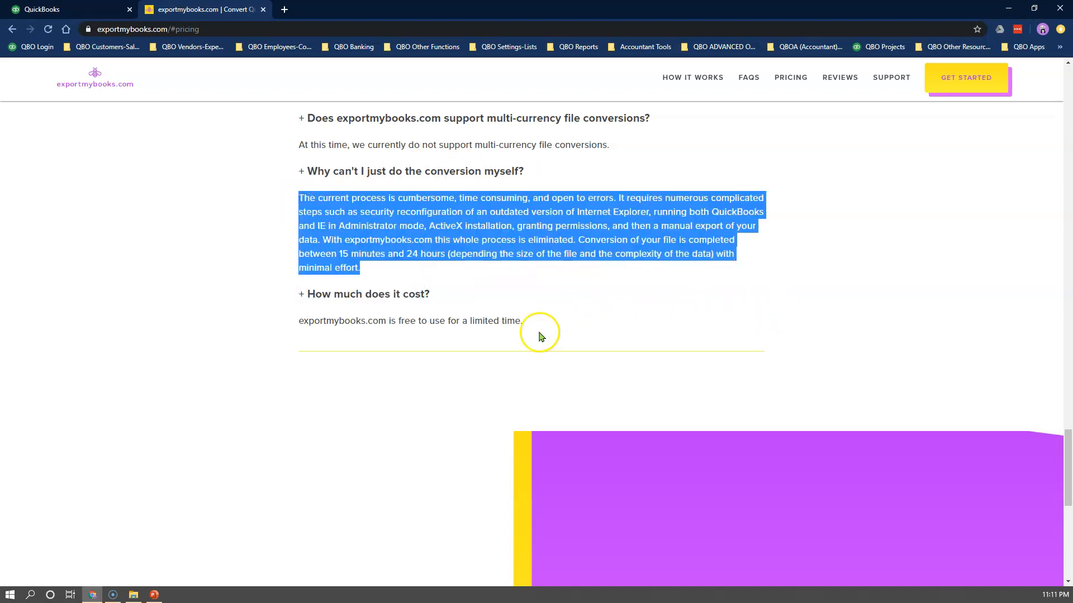
{"action": "scroll", "coordinate": [422, 350], "scroll_direction": "down", "scroll_amount": 5}
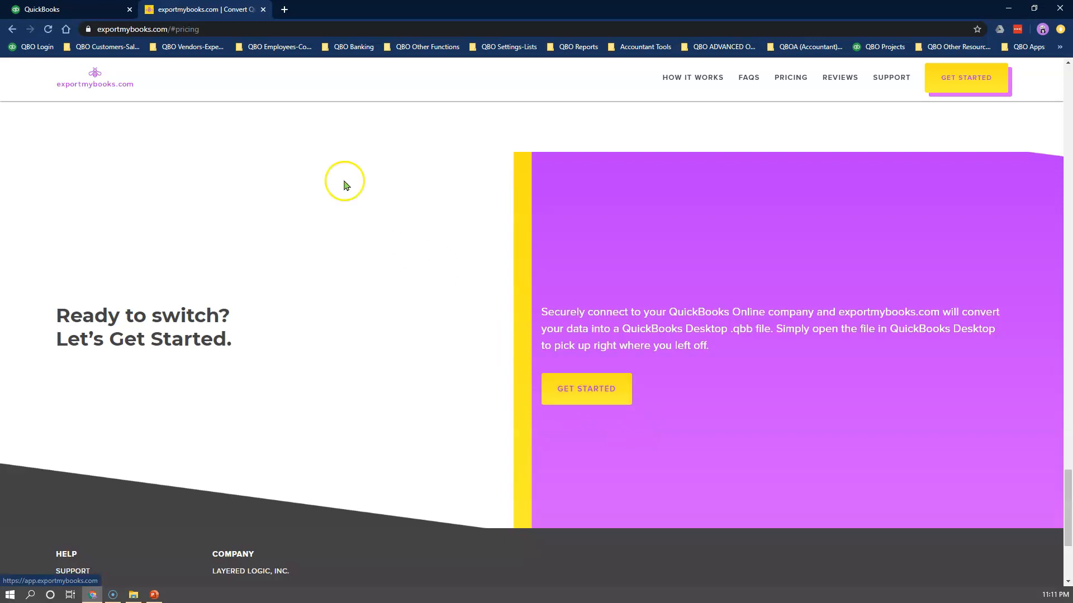
- Look at the Mercy Church dashboard in QuickBooks Online and the exportmybooks.com how-it-works video, returning to the exportmybooks.com home page
{"action": "left_click", "coordinate": [93, 17]}
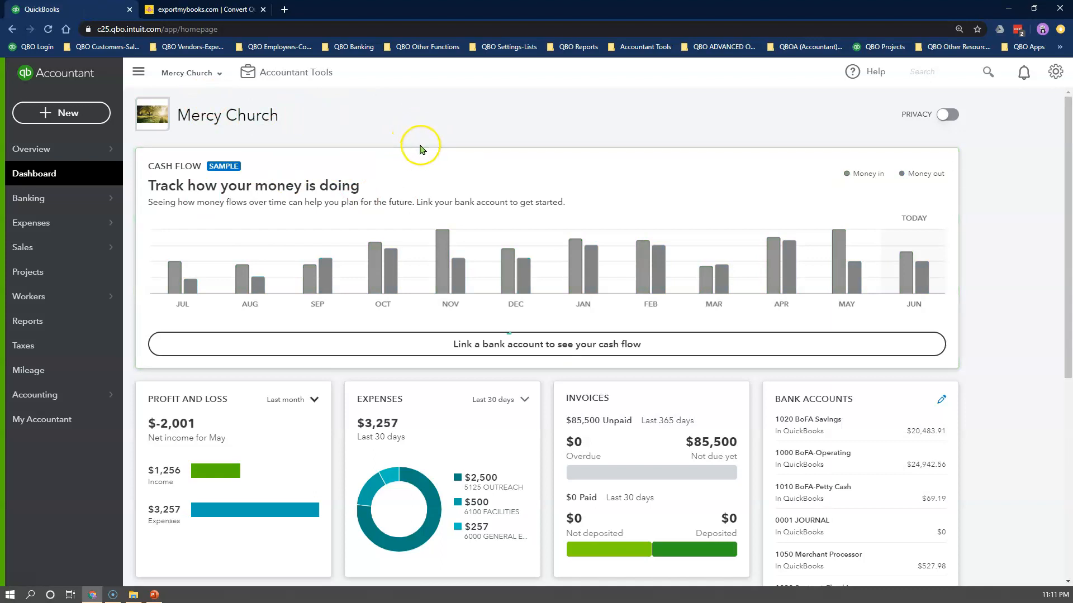
{"action": "left_click", "coordinate": [232, 9]}
{"action": "left_click", "coordinate": [545, 386]}
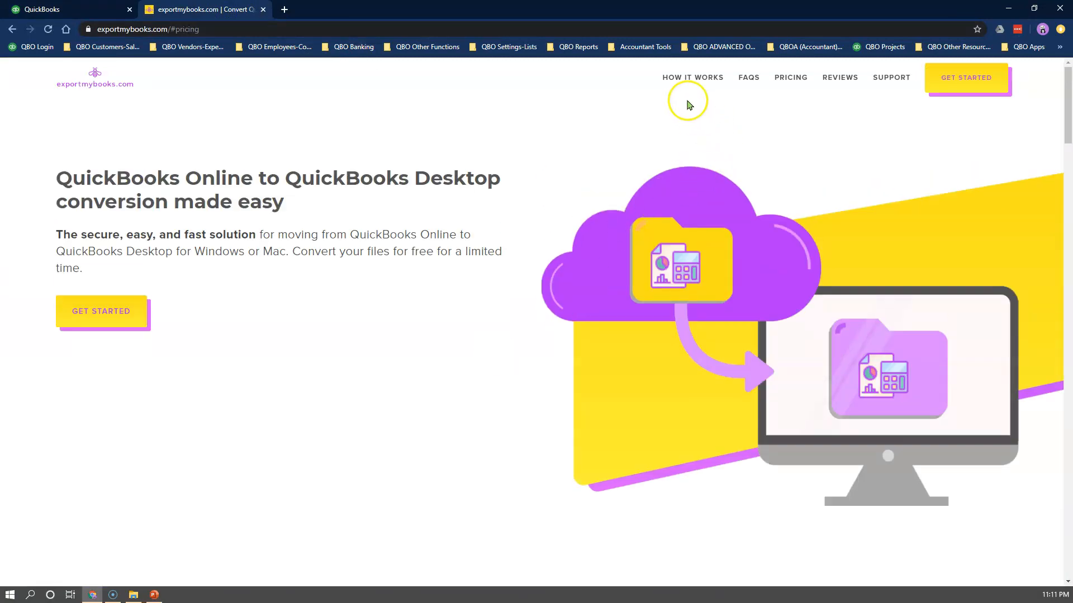
{"action": "left_click", "coordinate": [677, 81]}
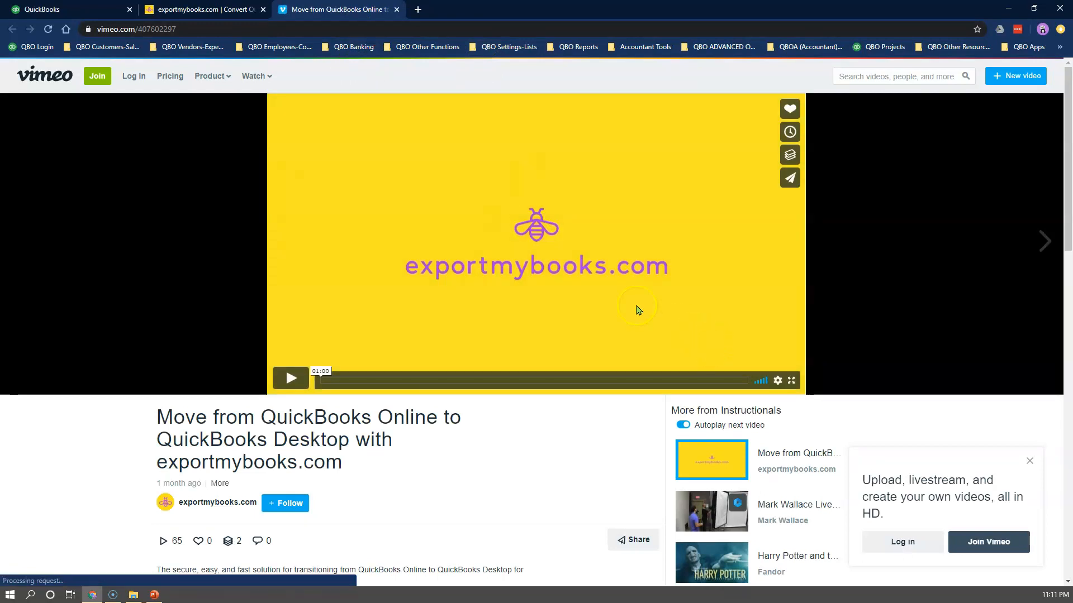
{"action": "left_click", "coordinate": [179, 15]}
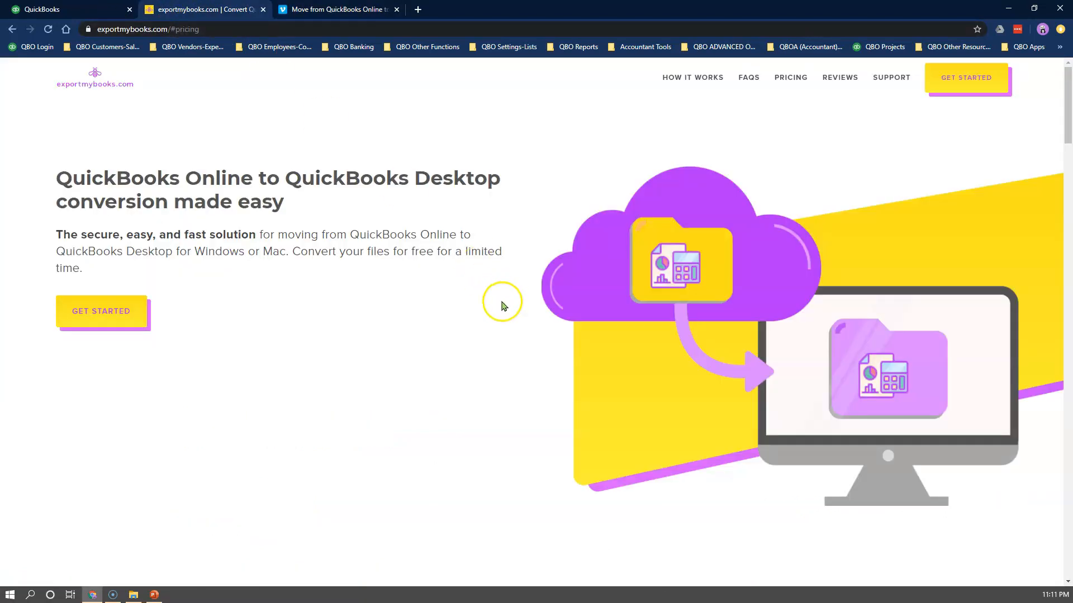
- Sign in to the exportmybooks.com app with Intuit and disconnect the Goshen Bookkeeping & Consulting company
{"action": "left_click", "coordinate": [124, 313]}
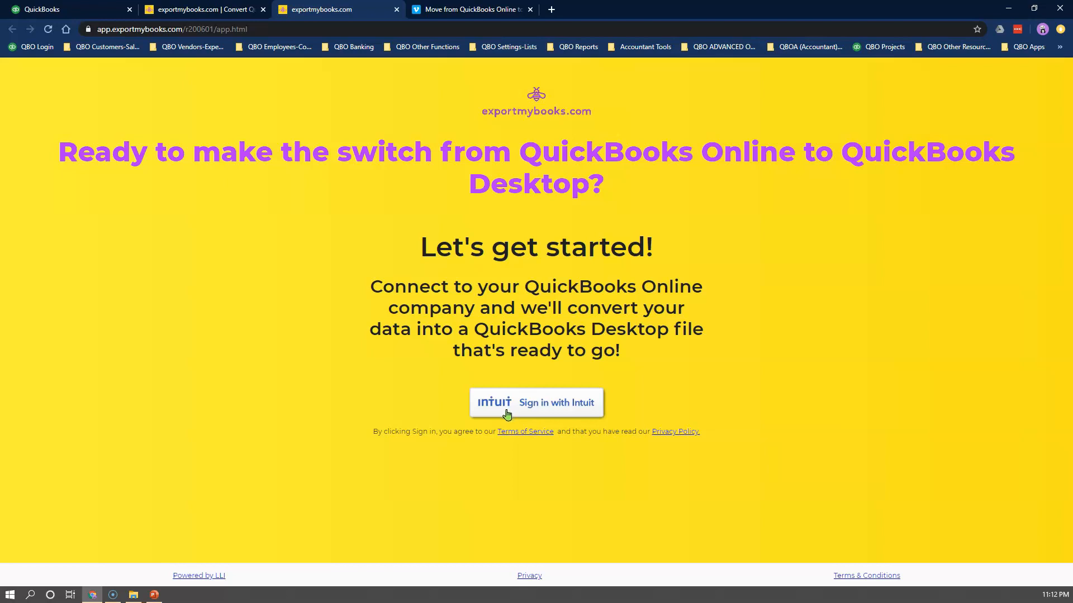
{"action": "left_click", "coordinate": [513, 409]}
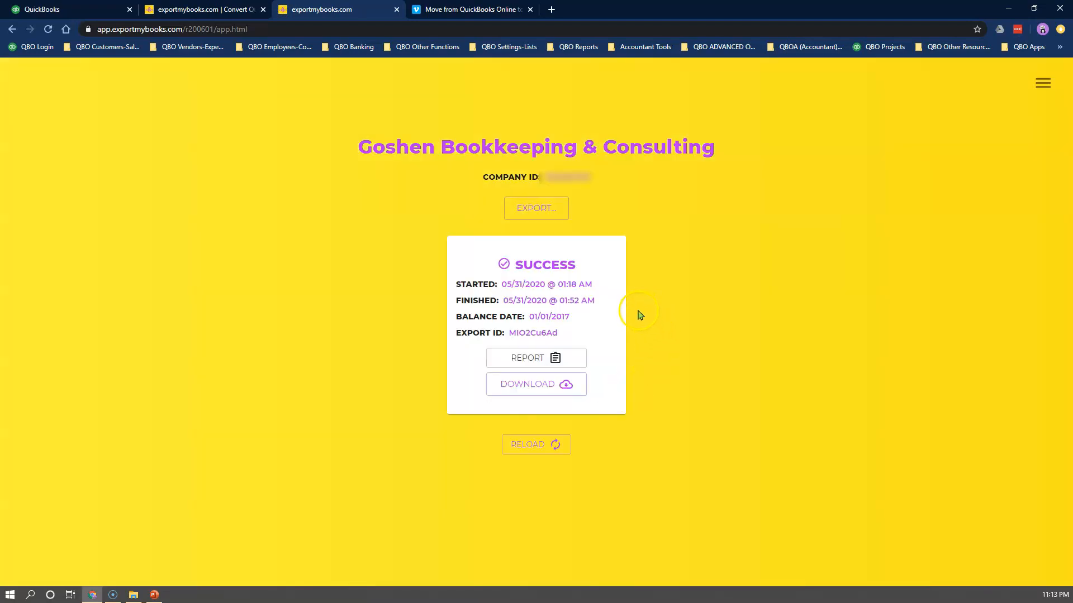
{"action": "left_click", "coordinate": [1044, 85]}
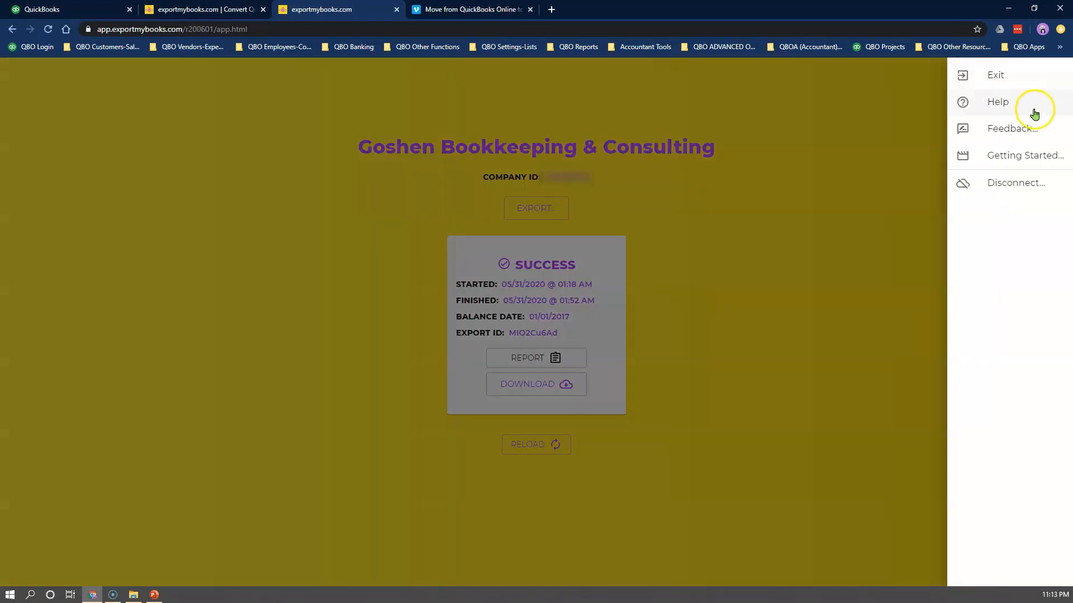
{"action": "left_click", "coordinate": [999, 185]}
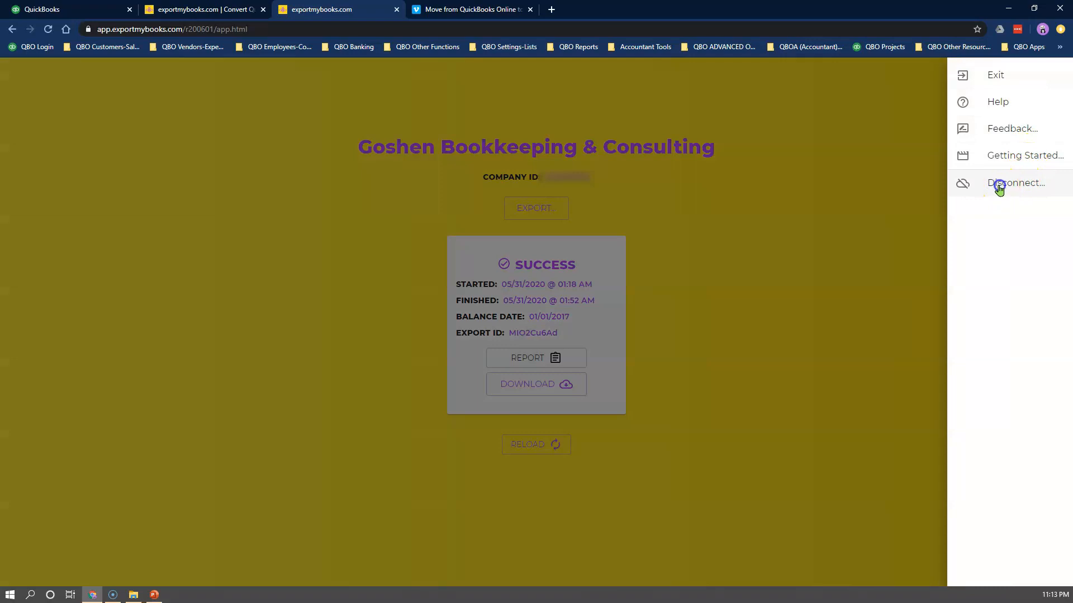
{"action": "left_click", "coordinate": [683, 361]}
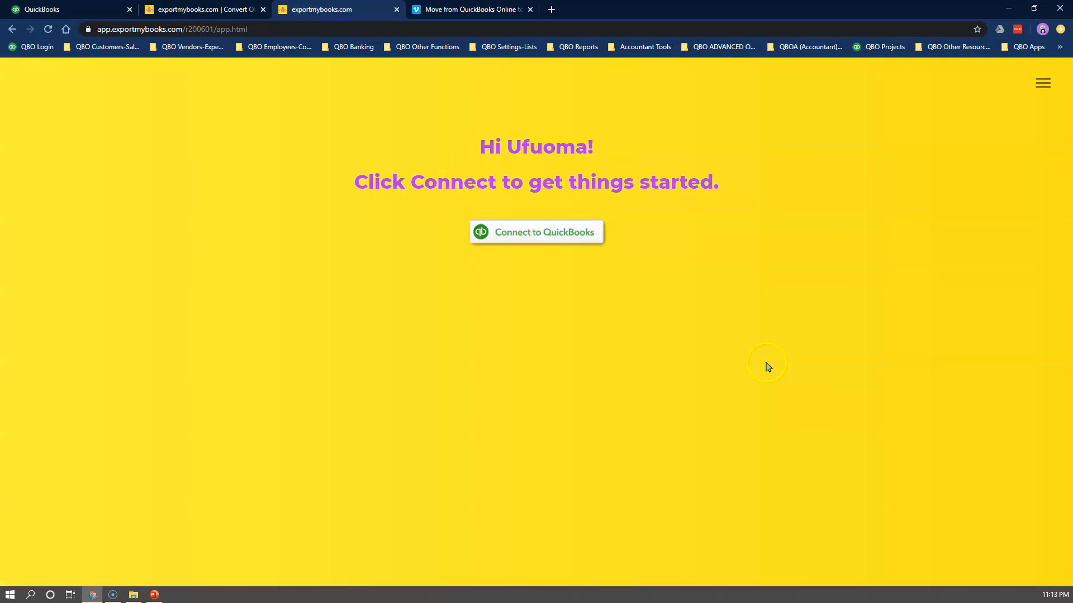
- Start a new QuickBooks connection and choose Goshen Bookkeeping & Consulting, LLC as the firm
{"action": "left_click", "coordinate": [551, 237]}
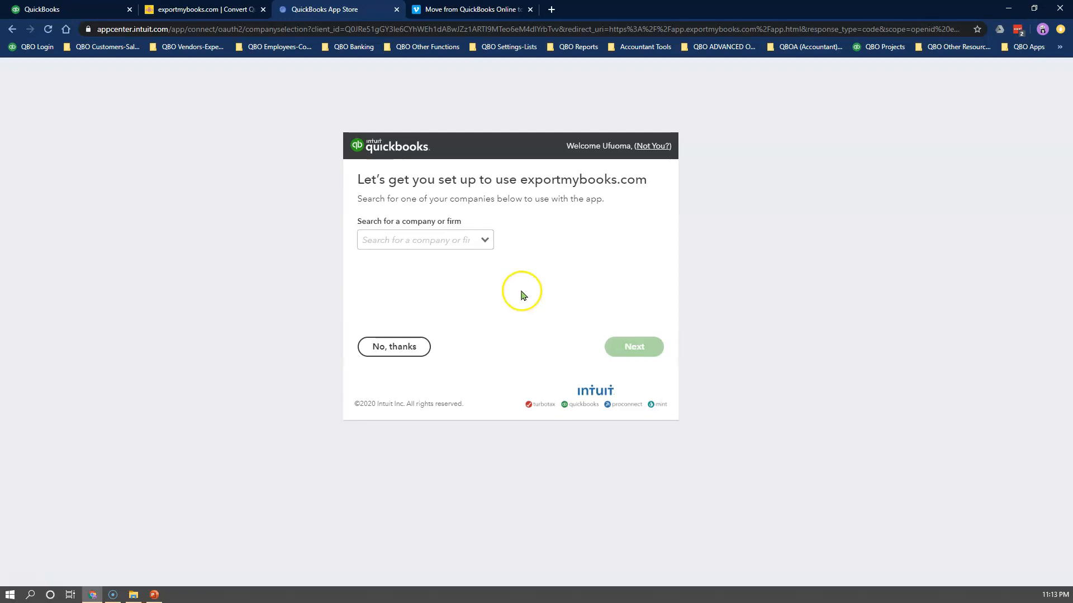
{"action": "left_click", "coordinate": [439, 237]}
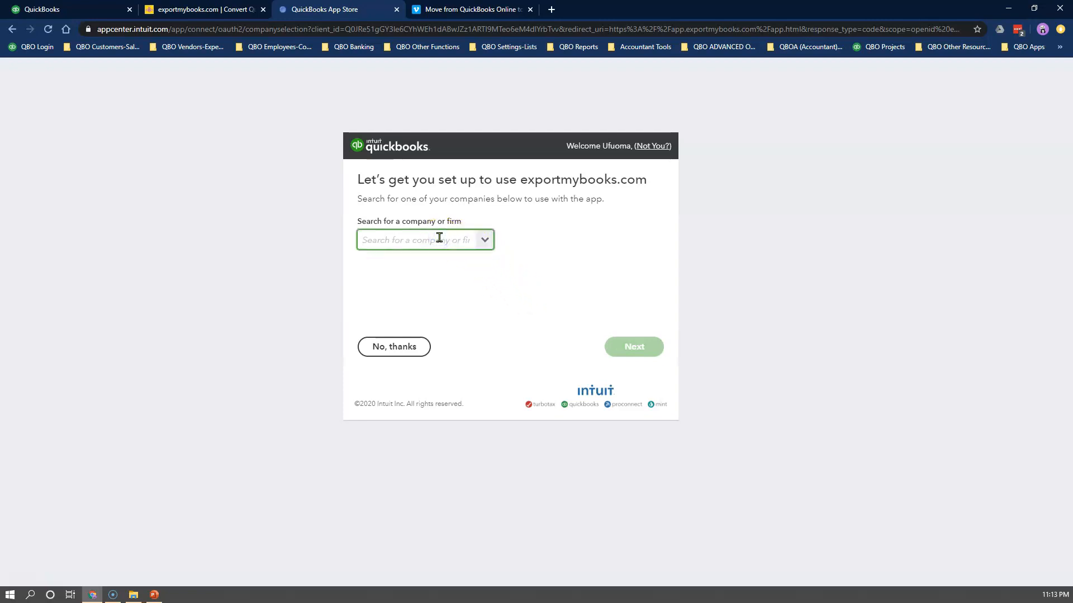
{"action": "left_click", "coordinate": [485, 239]}
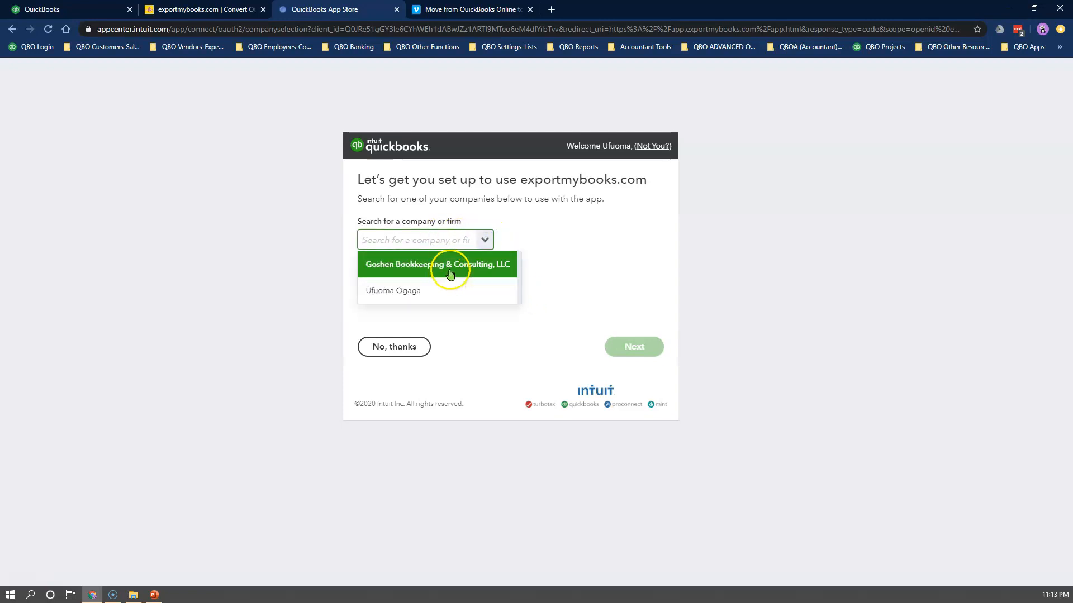
{"action": "left_click", "coordinate": [448, 264]}
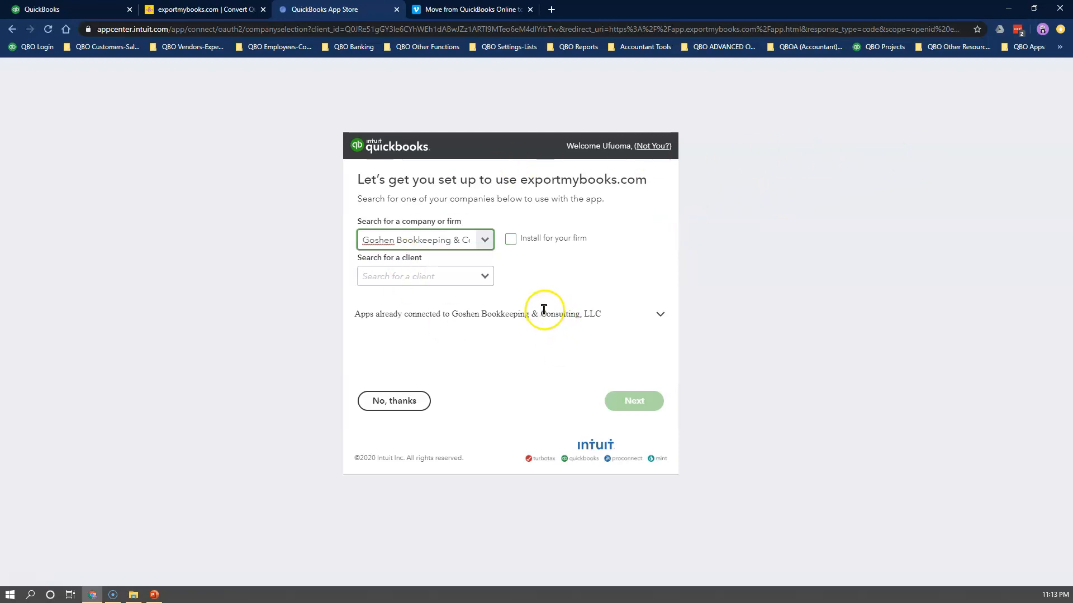
- Select Mercy Church as the client company and authorize exportmybooks.com to connect to it
{"action": "left_click", "coordinate": [425, 277]}
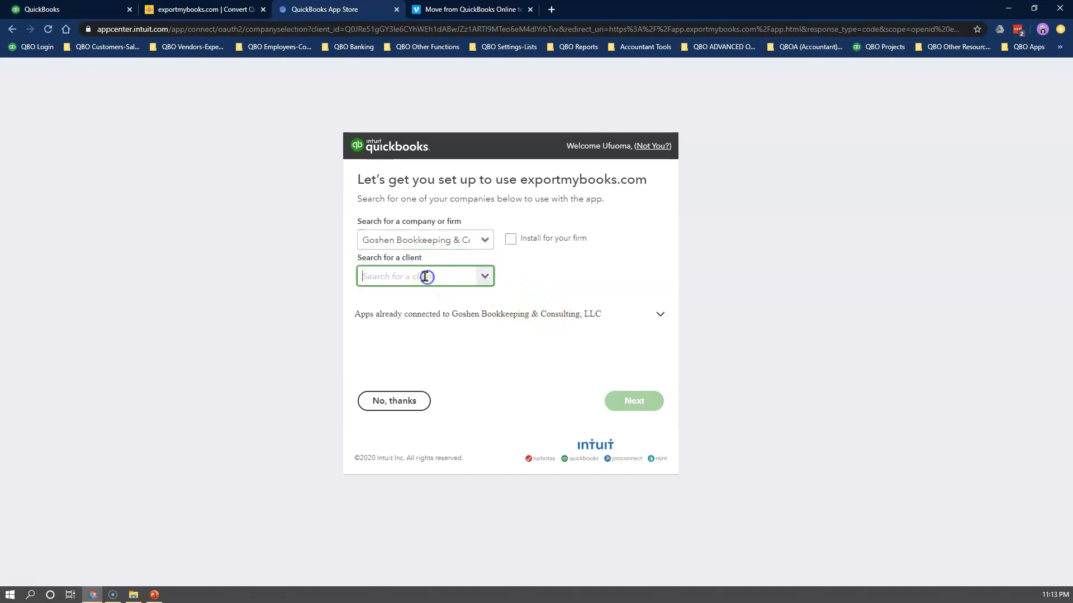
{"action": "type", "text": "Me"}
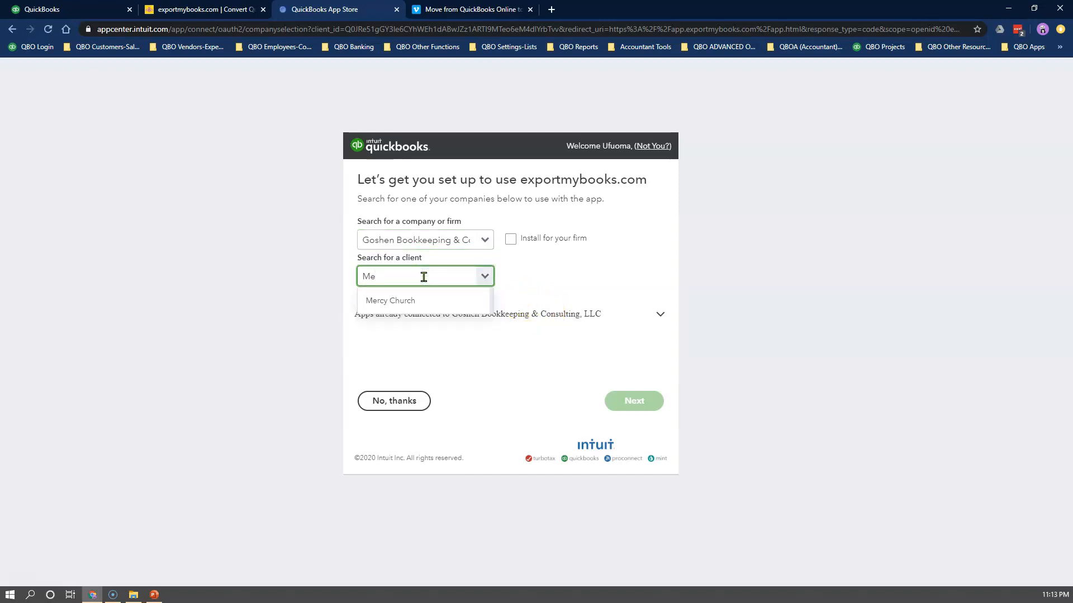
{"action": "left_click", "coordinate": [392, 302]}
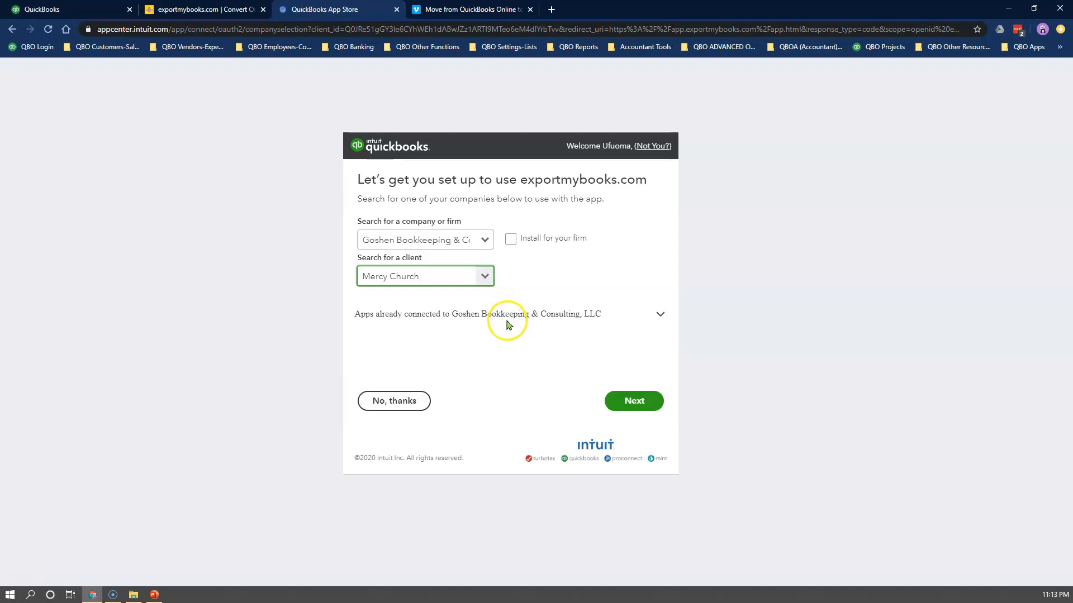
{"action": "left_click", "coordinate": [379, 278]}
{"action": "left_click", "coordinate": [407, 277]}
{"action": "left_click", "coordinate": [634, 400]}
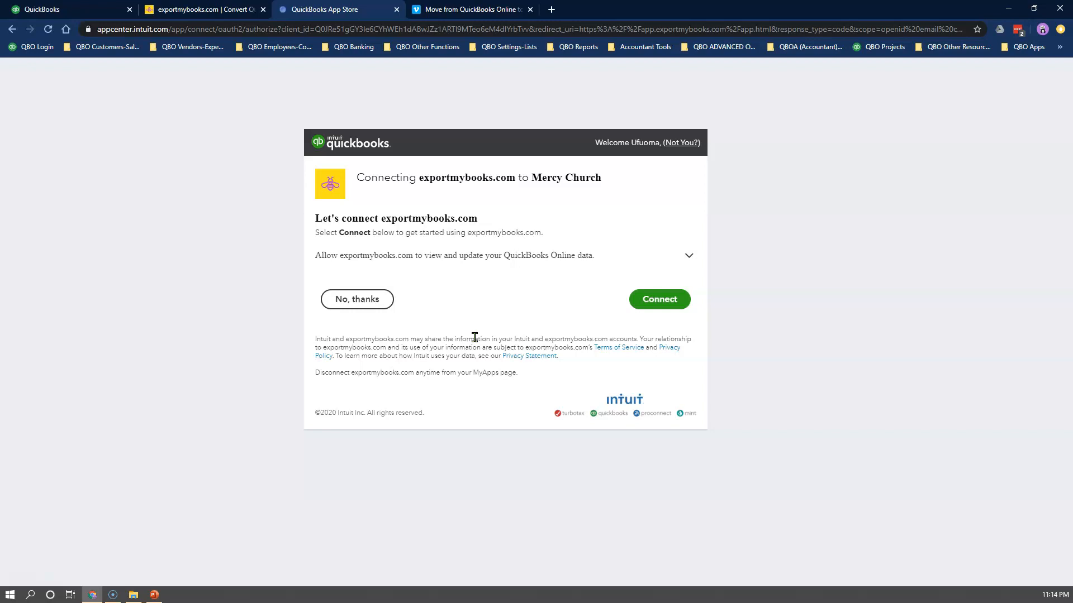
{"action": "left_click", "coordinate": [670, 305]}
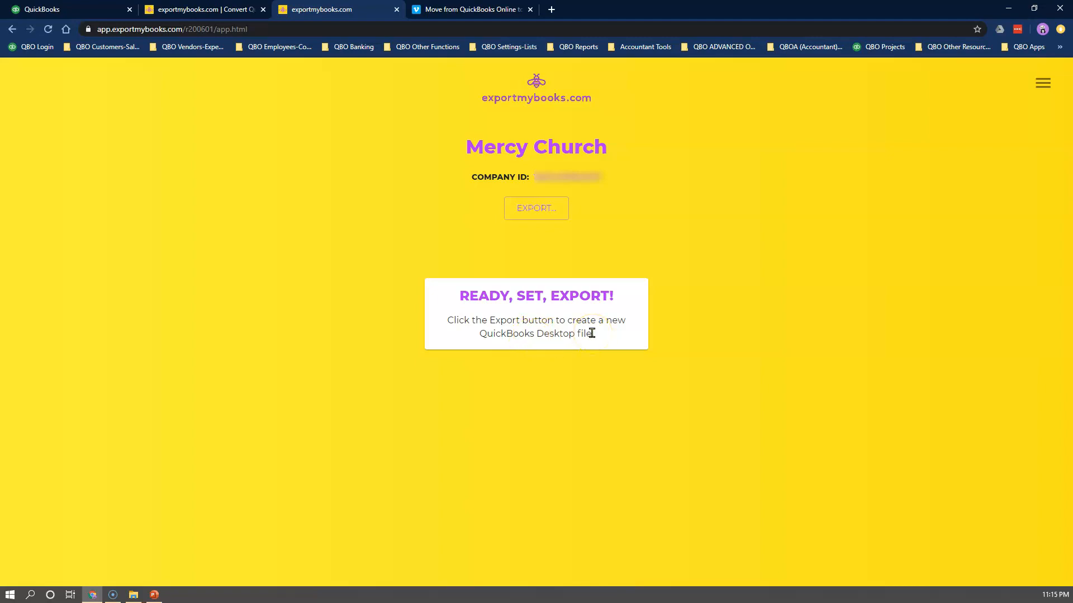
- Start an export for Mercy Church and set its conversion date to 12/01/2016
{"action": "left_click", "coordinate": [523, 208]}
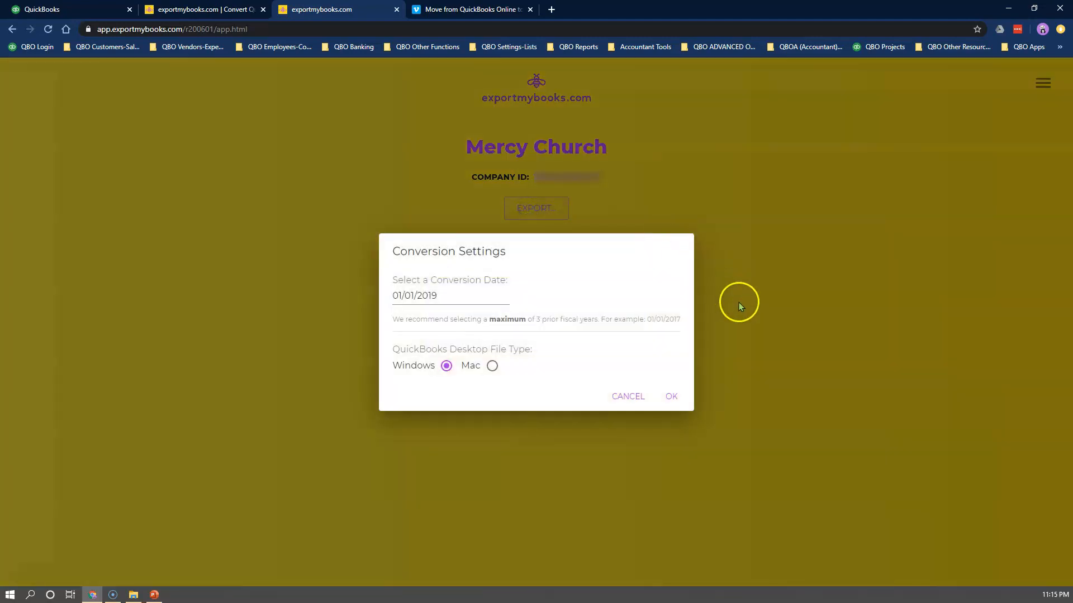
{"action": "left_click", "coordinate": [560, 335]}
{"action": "left_click", "coordinate": [444, 298]}
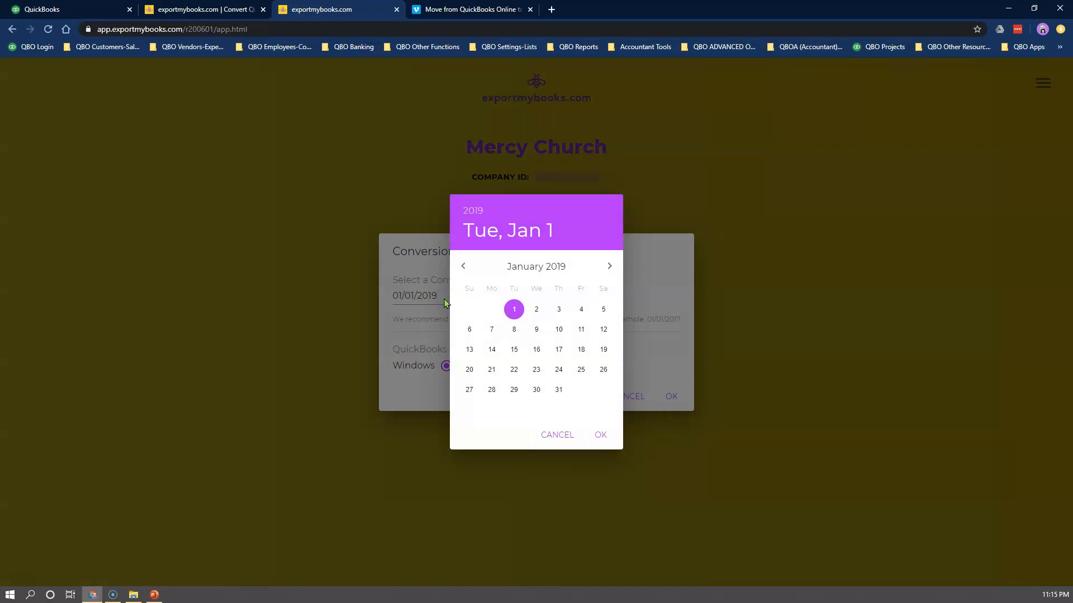
{"action": "left_click", "coordinate": [463, 266]}
{"action": "triple_click", "coordinate": [463, 266]}
{"action": "triple_click", "coordinate": [463, 267]}
{"action": "double_click", "coordinate": [463, 267]}
{"action": "left_click", "coordinate": [463, 266]}
{"action": "left_click", "coordinate": [463, 267]}
{"action": "left_click", "coordinate": [463, 266]}
{"action": "left_click", "coordinate": [463, 266]}
{"action": "double_click", "coordinate": [463, 267]}
{"action": "double_click", "coordinate": [463, 266]}
{"action": "double_click", "coordinate": [463, 267]}
{"action": "left_click", "coordinate": [463, 267]}
{"action": "left_click", "coordinate": [463, 267]}
{"action": "left_click", "coordinate": [463, 266]}
{"action": "left_click", "coordinate": [463, 267]}
{"action": "left_click", "coordinate": [463, 267]}
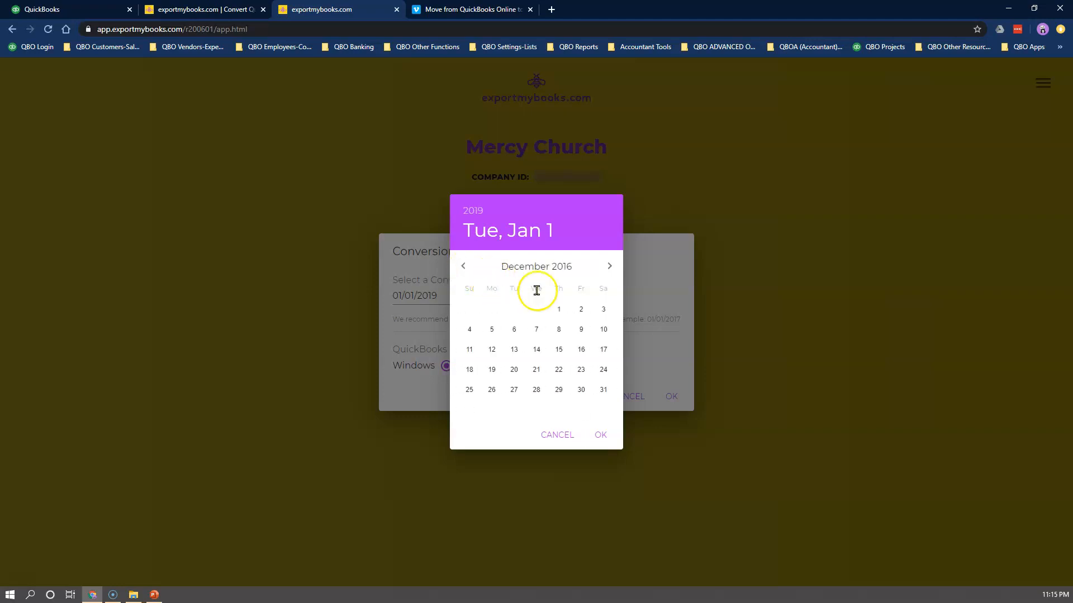
{"action": "left_click", "coordinate": [558, 308]}
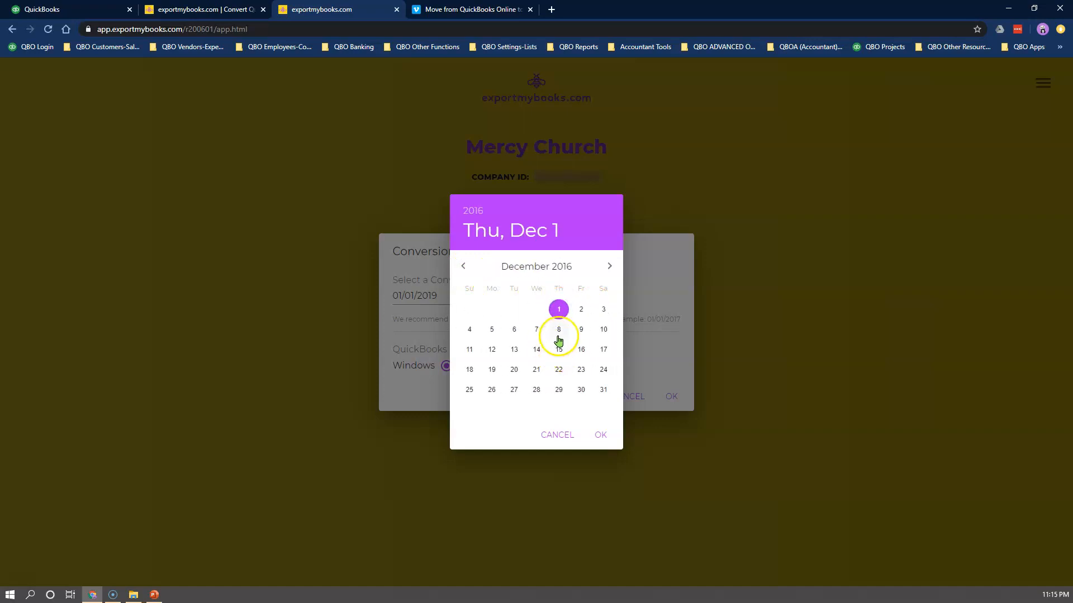
{"action": "left_click", "coordinate": [558, 309]}
{"action": "left_click", "coordinate": [600, 435]}
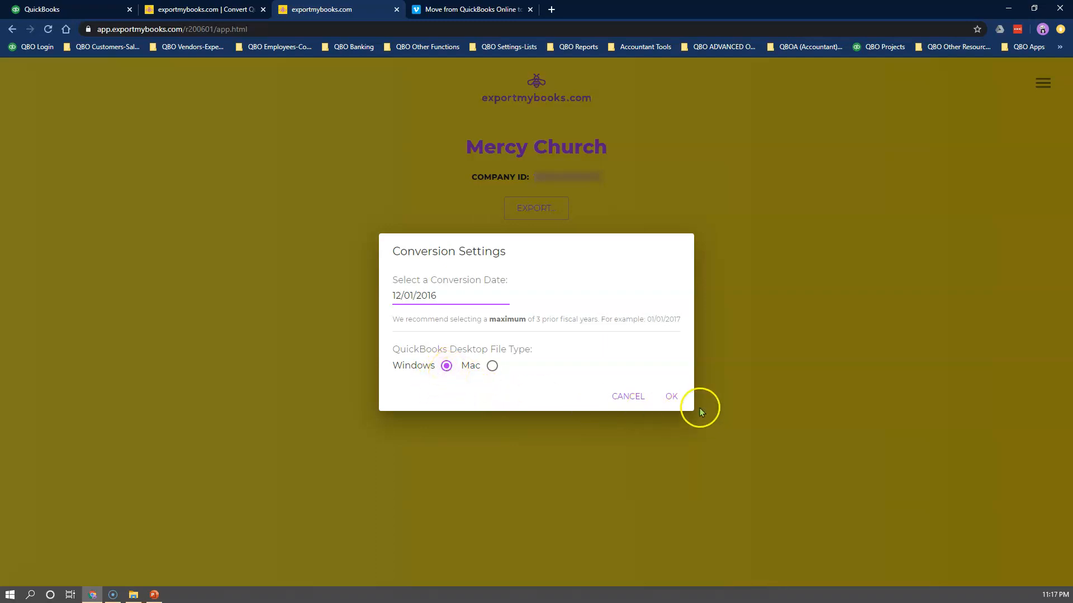
- Start the Mercy Church export with the Windows desktop file type by confirming the conversion settings
{"action": "left_click", "coordinate": [673, 397]}
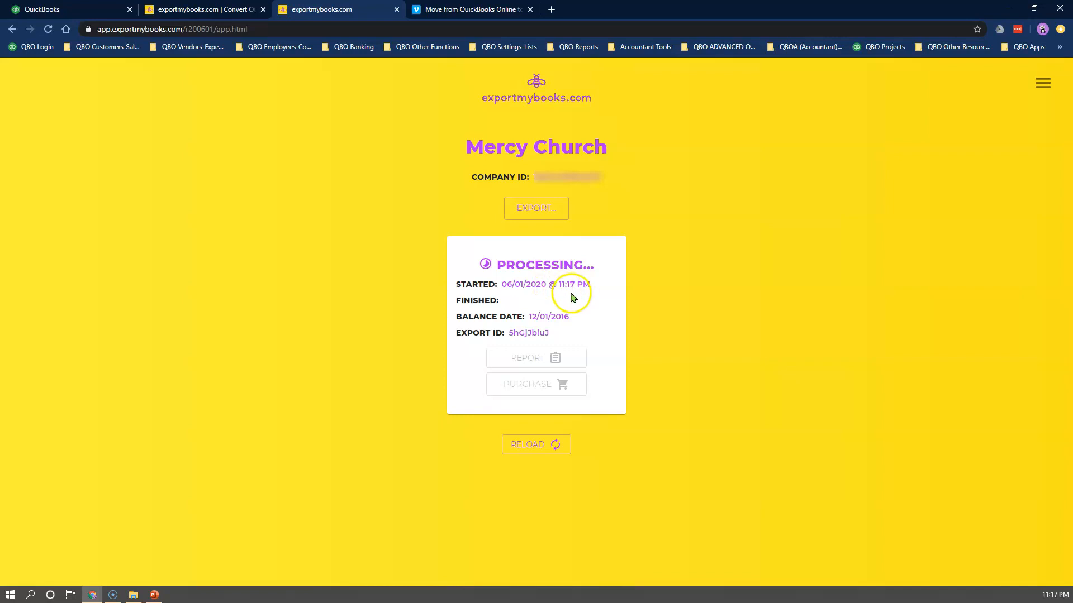
{"action": "left_click", "coordinate": [483, 297]}
- Open Mercy Church's chart of accounts in QuickBooks Online and examine its bank, liability, equity, income and expense accounts
{"action": "left_click", "coordinate": [84, 11]}
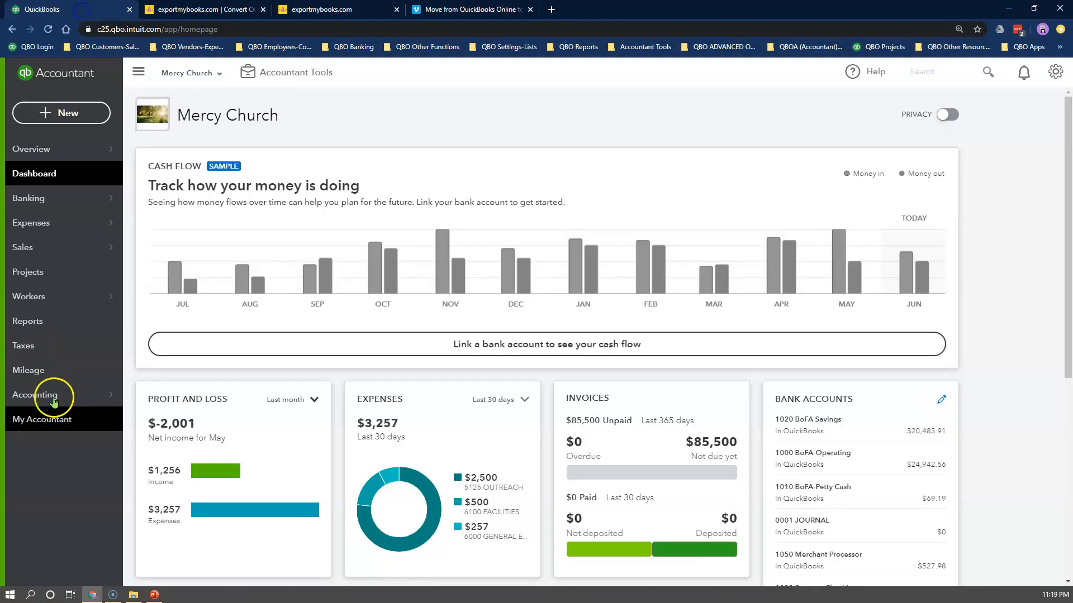
{"action": "mouse_move", "coordinate": [53, 401]}
{"action": "left_click", "coordinate": [185, 395]}
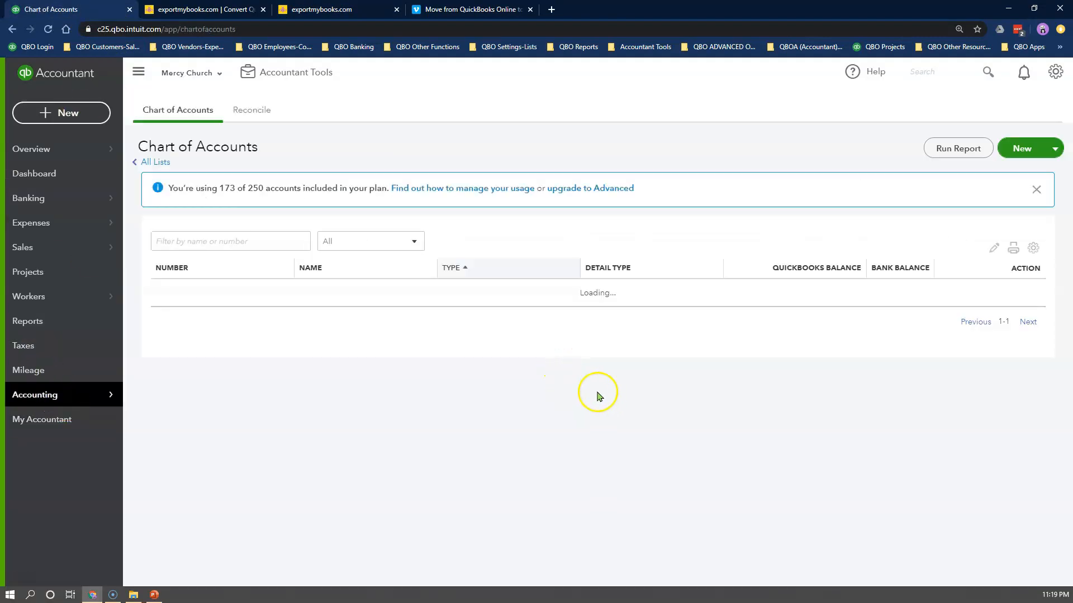
{"action": "scroll", "coordinate": [630, 438], "scroll_direction": "down", "scroll_amount": 6}
{"action": "scroll", "coordinate": [629, 438], "scroll_direction": "up", "scroll_amount": 6}
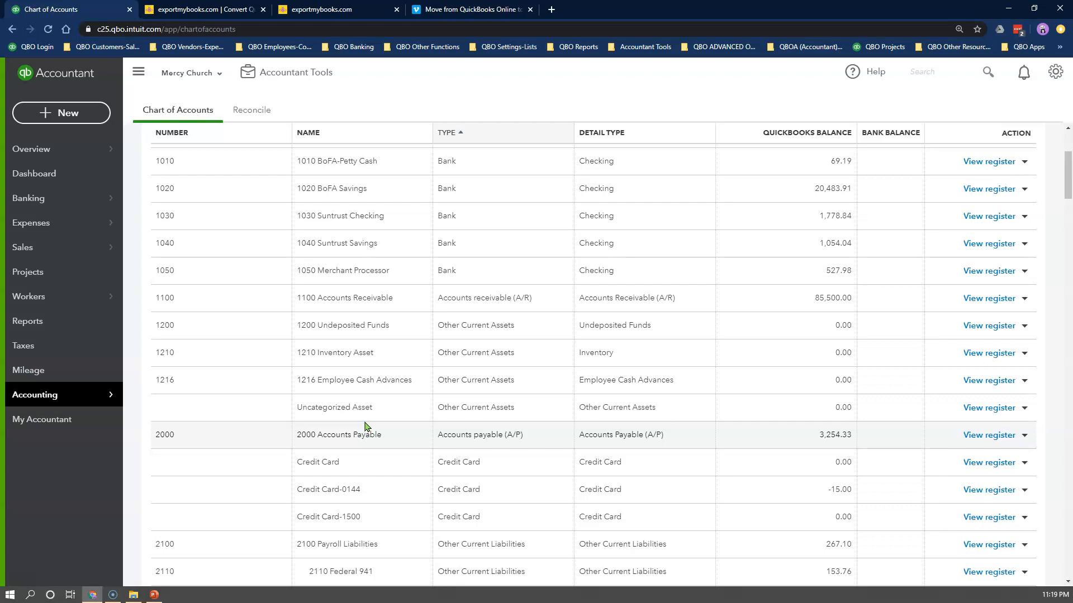
{"action": "scroll", "coordinate": [364, 426], "scroll_direction": "down", "scroll_amount": 20}
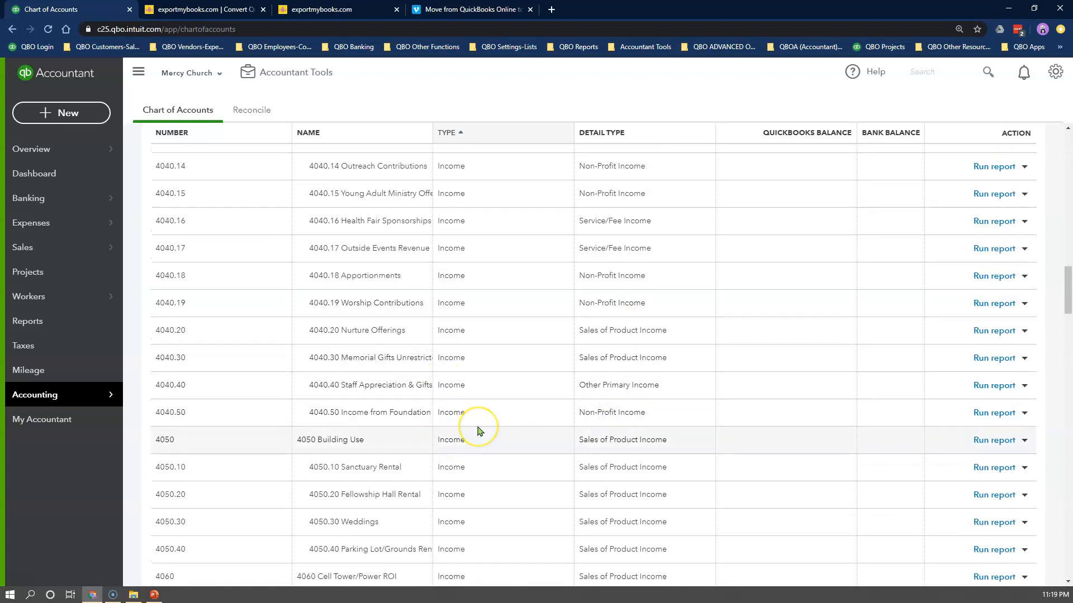
{"action": "scroll", "coordinate": [478, 430], "scroll_direction": "down", "scroll_amount": 8}
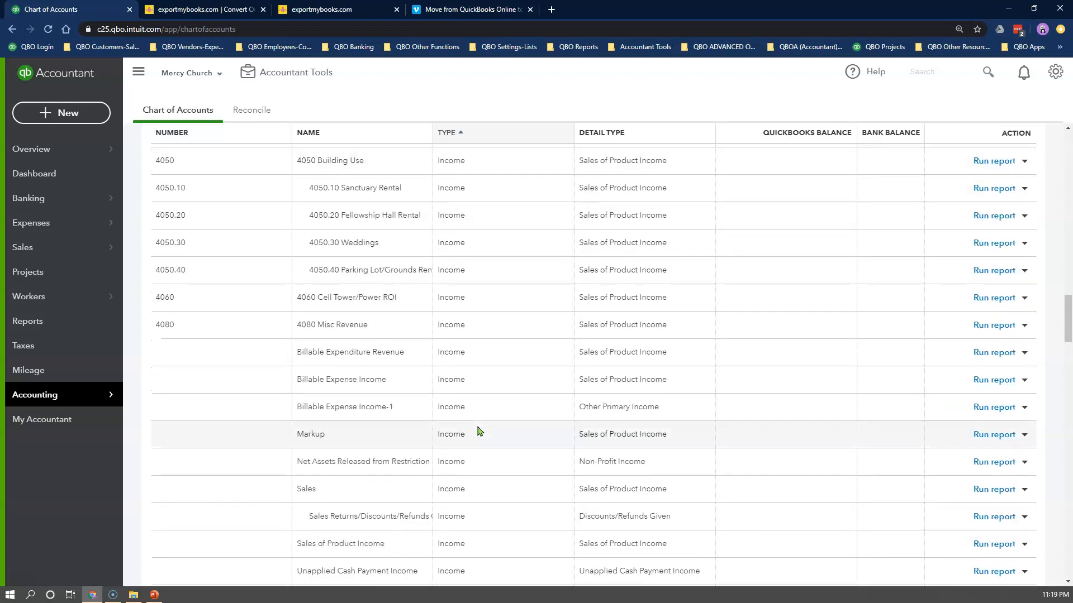
{"action": "scroll", "coordinate": [478, 431], "scroll_direction": "down", "scroll_amount": 13}
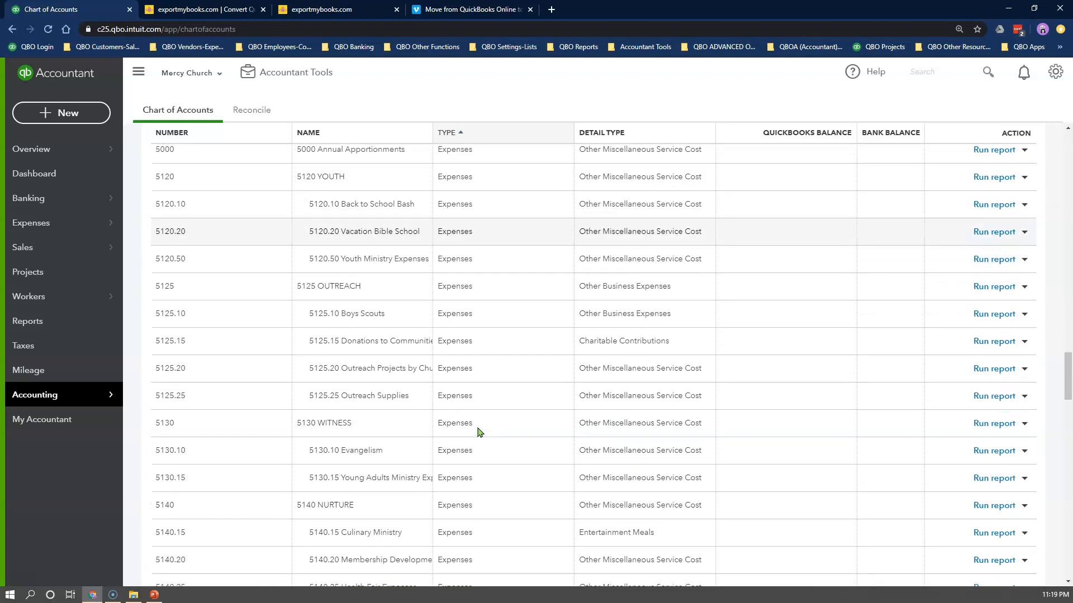
{"action": "scroll", "coordinate": [477, 431], "scroll_direction": "down", "scroll_amount": 10}
{"action": "scroll", "coordinate": [480, 428], "scroll_direction": "up", "scroll_amount": 20}
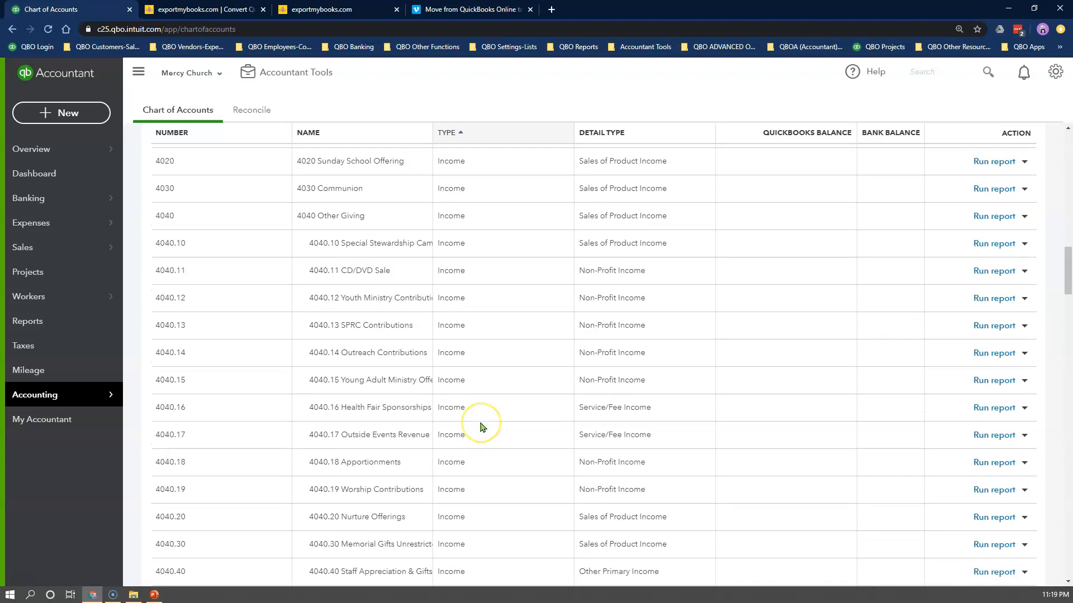
{"action": "scroll", "coordinate": [481, 428], "scroll_direction": "down", "scroll_amount": 5}
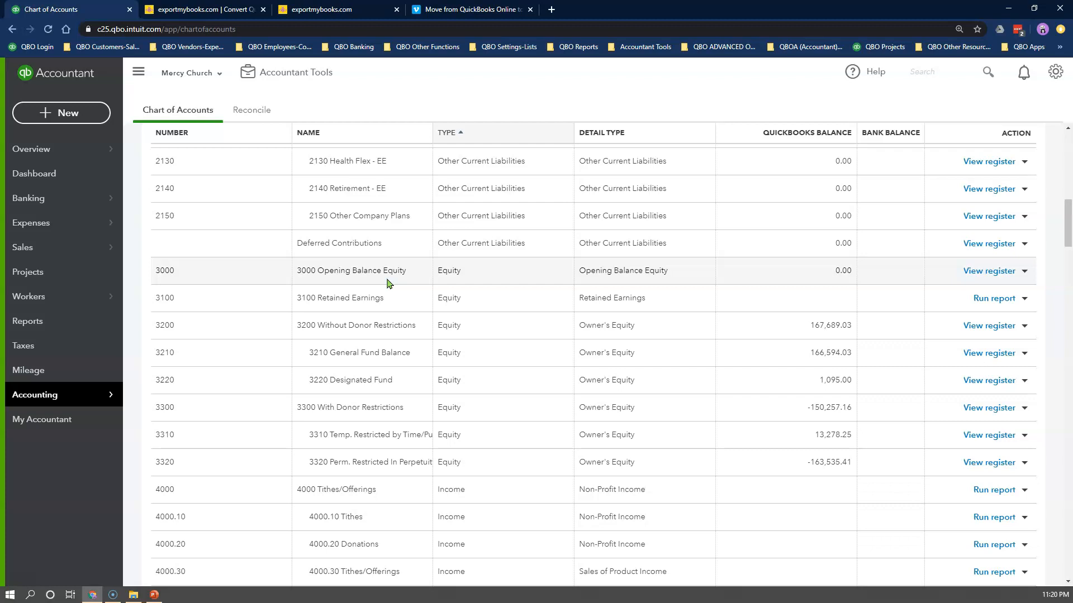
- Copy the address of the app.exportmybooks.com link in the conversion-completed email, and close the email window
{"action": "left_click", "coordinate": [311, 9]}
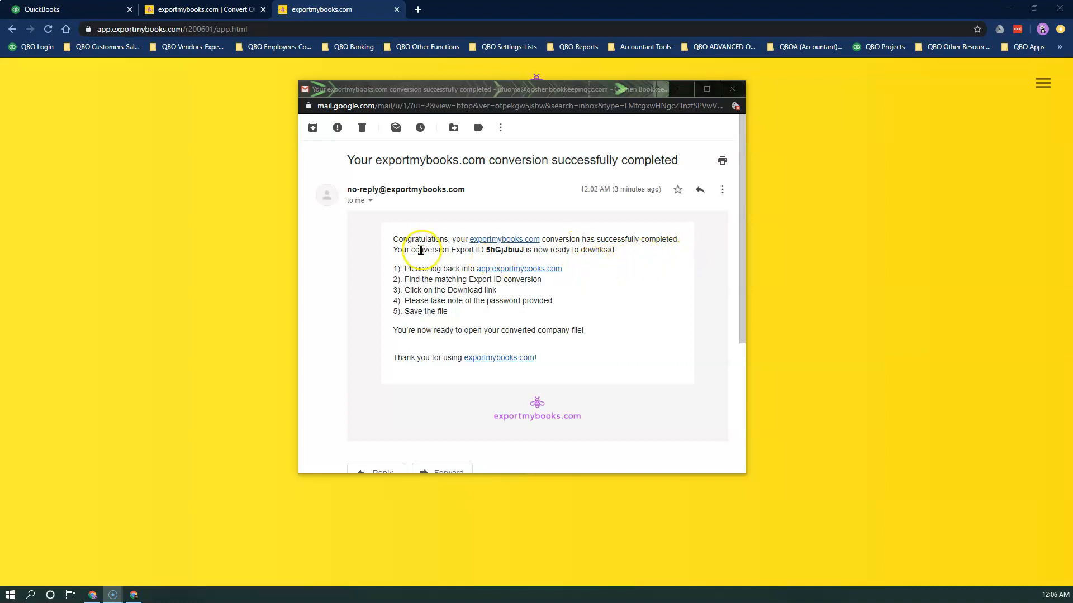
{"action": "left_click_drag", "start_coordinate": [575, 91], "coordinate": [909, 78]}
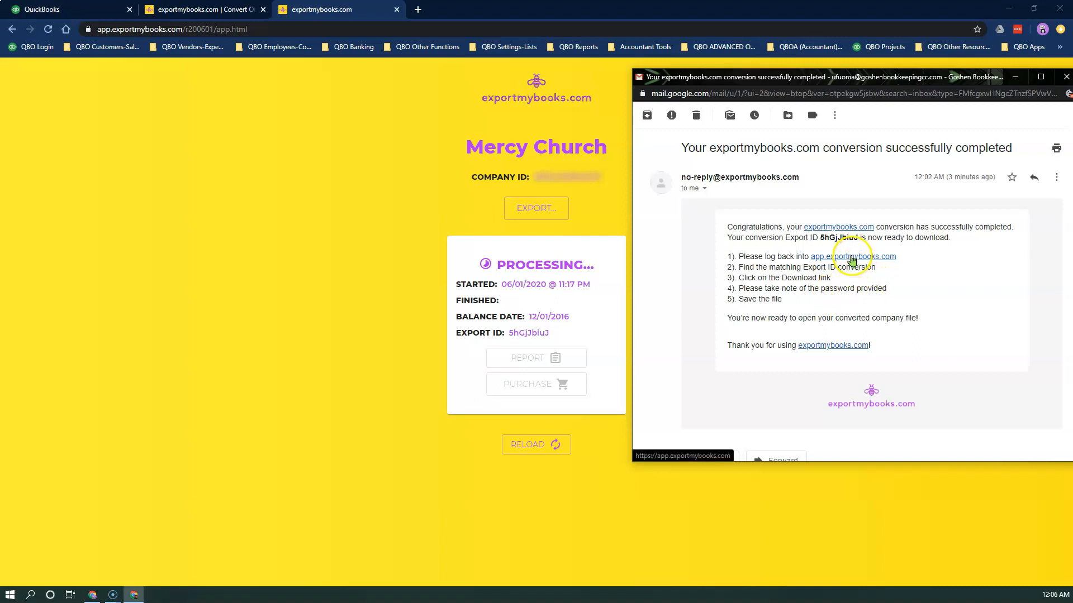
{"action": "right_click", "coordinate": [853, 262]}
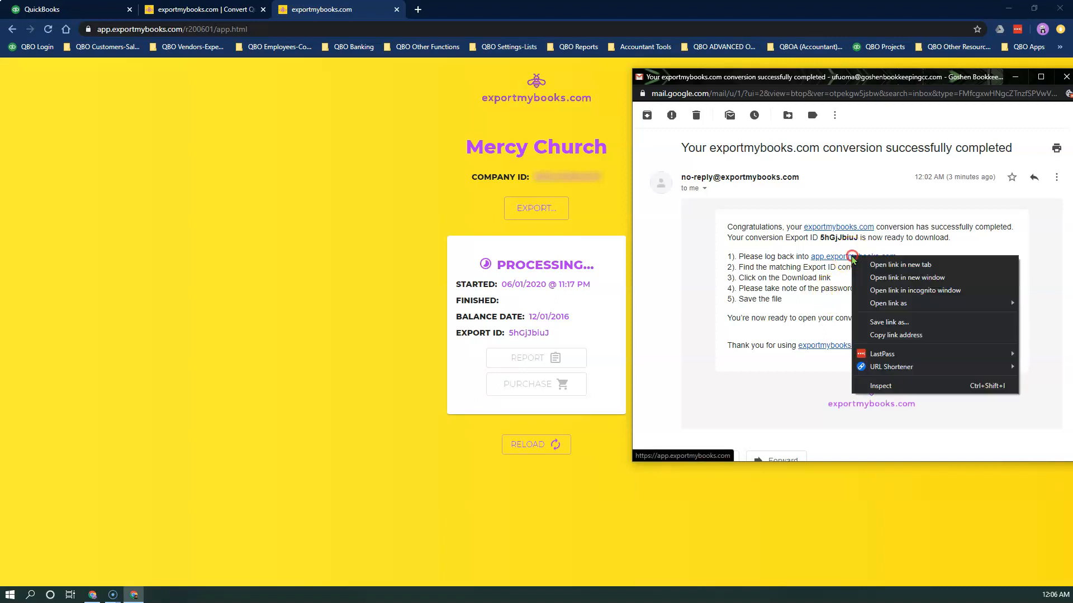
{"action": "left_click", "coordinate": [903, 335]}
{"action": "left_click", "coordinate": [1066, 76]}
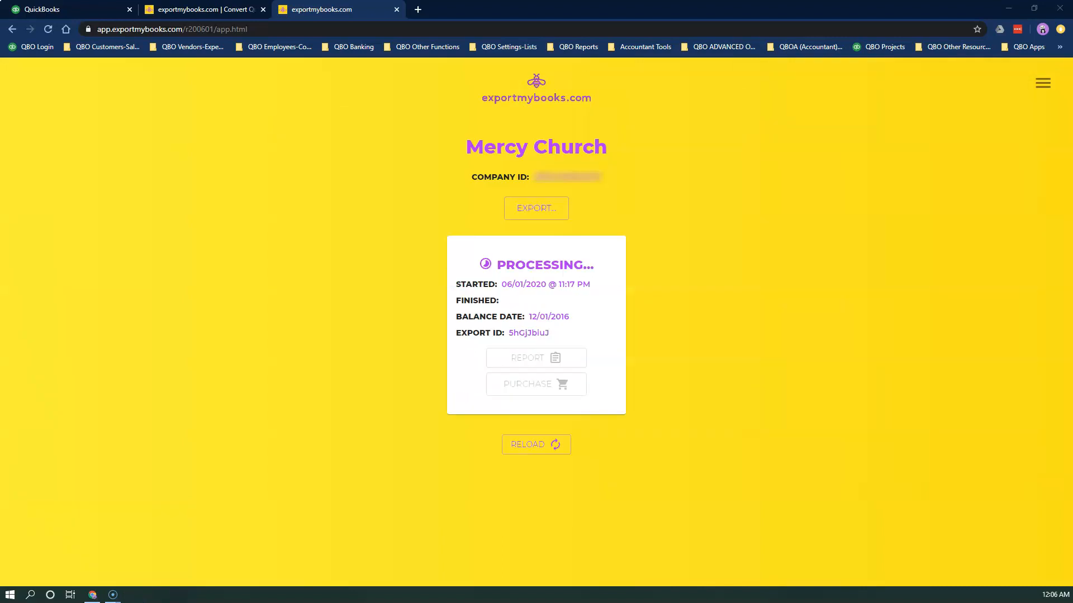
- Open the copied exportmybooks.com link in the browser and sign in with Intuit to reach the Mercy Church export
{"action": "left_click", "coordinate": [159, 29]}
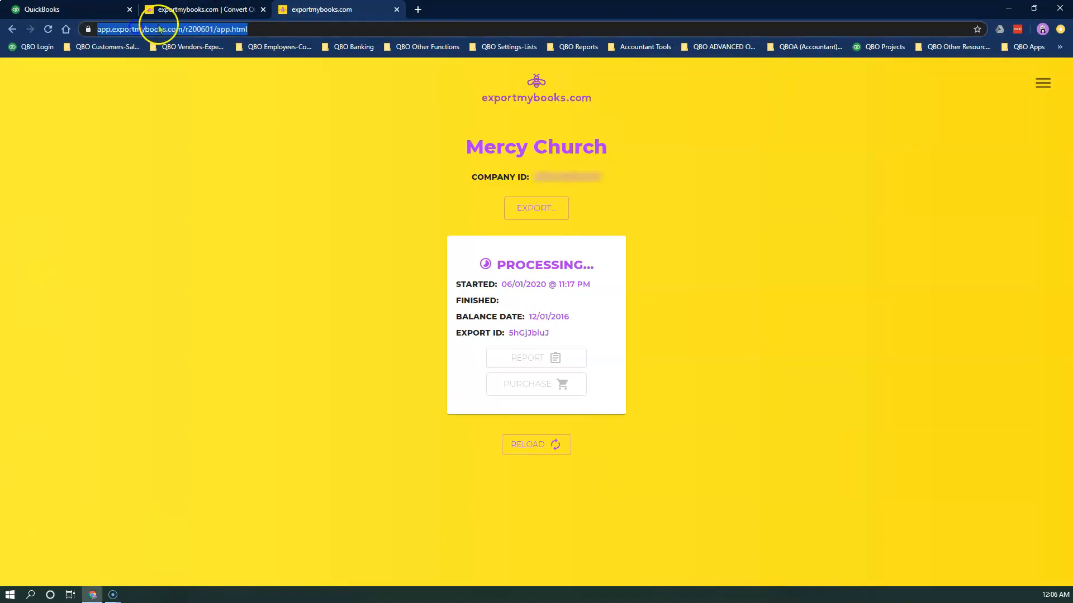
{"action": "key", "text": "ctrl+v"}
{"action": "key", "text": "Return"}
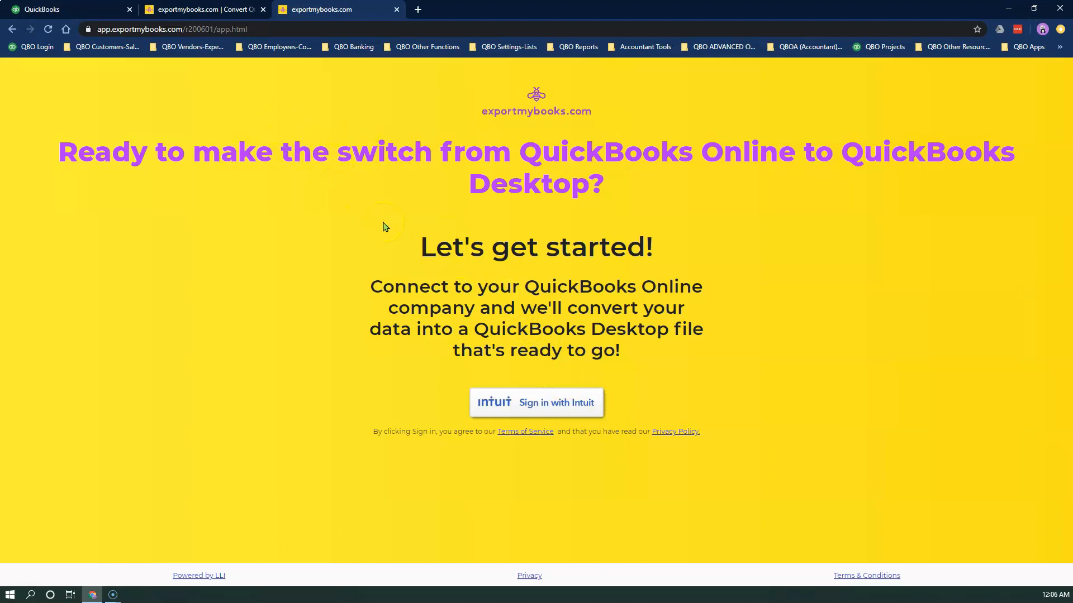
{"action": "left_click", "coordinate": [536, 406]}
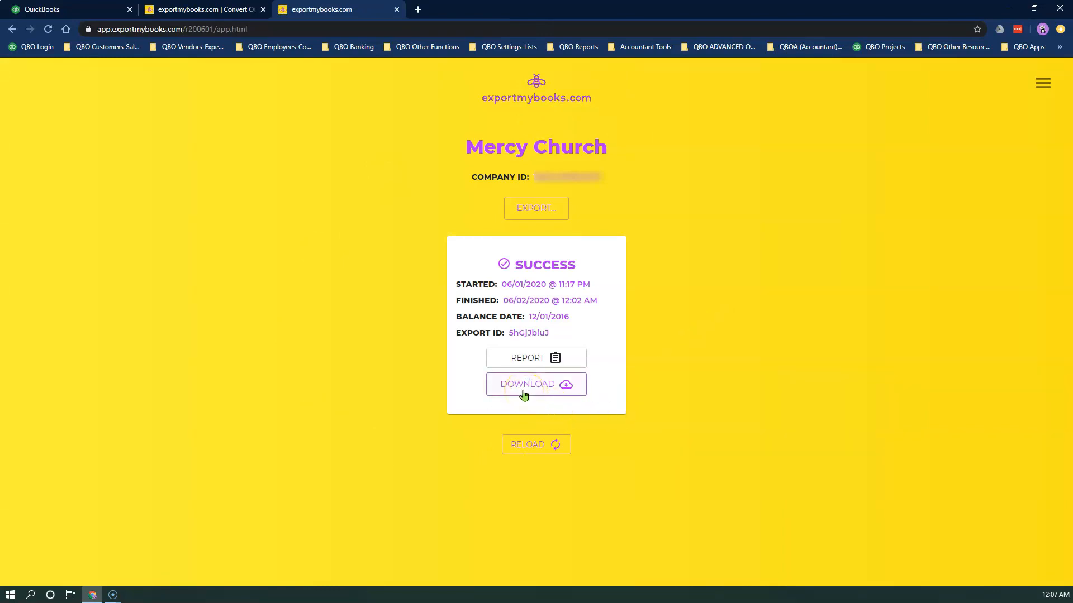
- Open the audit report for the Mercy Church export and review its account differences and conversion errors
{"action": "left_click", "coordinate": [542, 359]}
{"action": "left_click", "coordinate": [542, 359]}
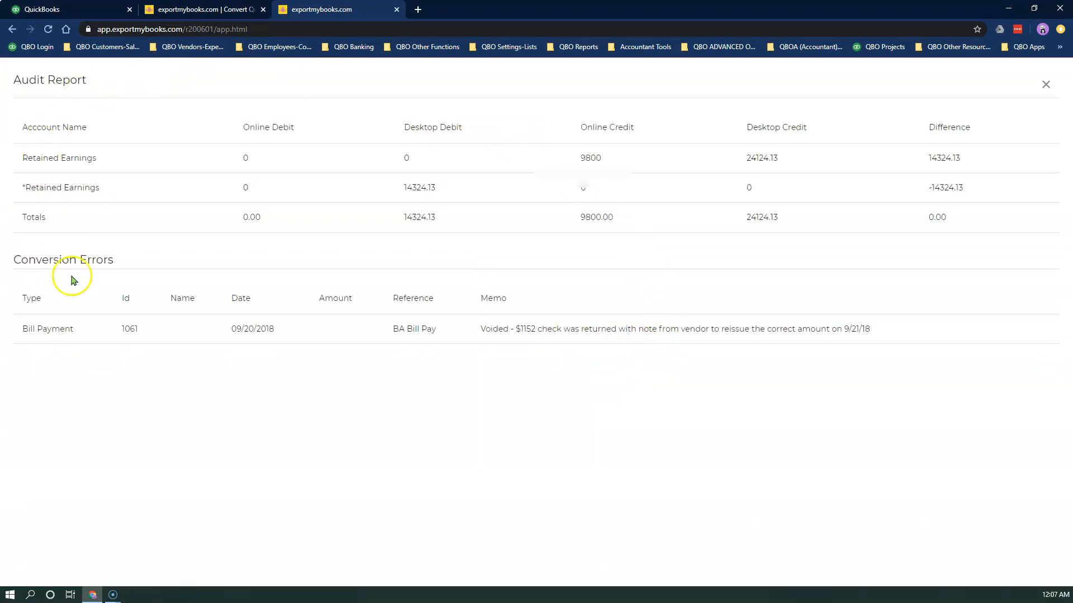
{"action": "left_click", "coordinate": [155, 197]}
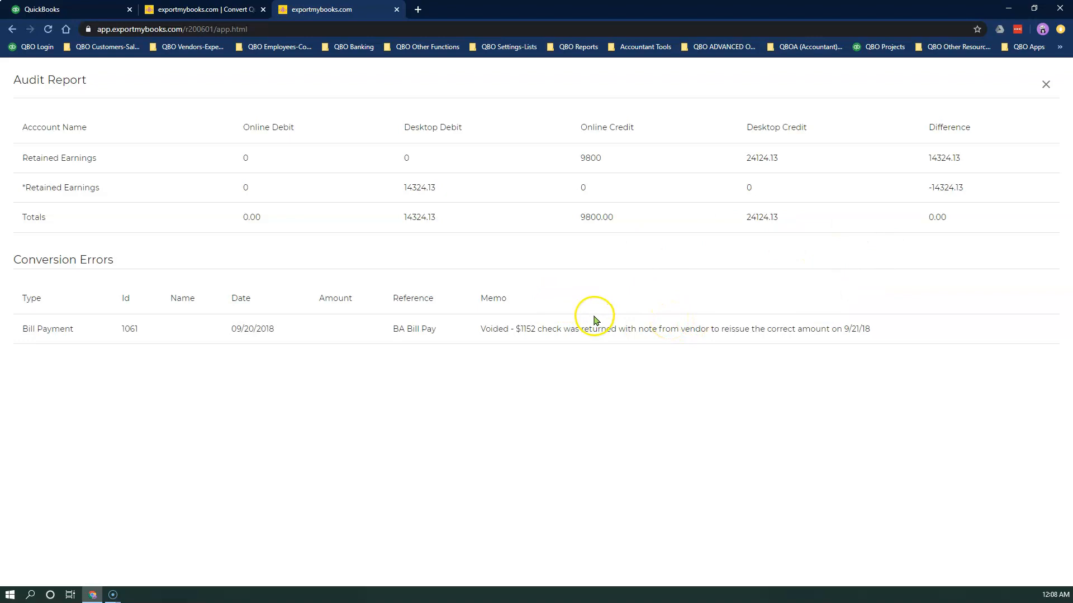
- Save the audit report as a PDF named Mercy Church Audit Report in the Downloads folder, and close the report
{"action": "right_click", "coordinate": [670, 405]}
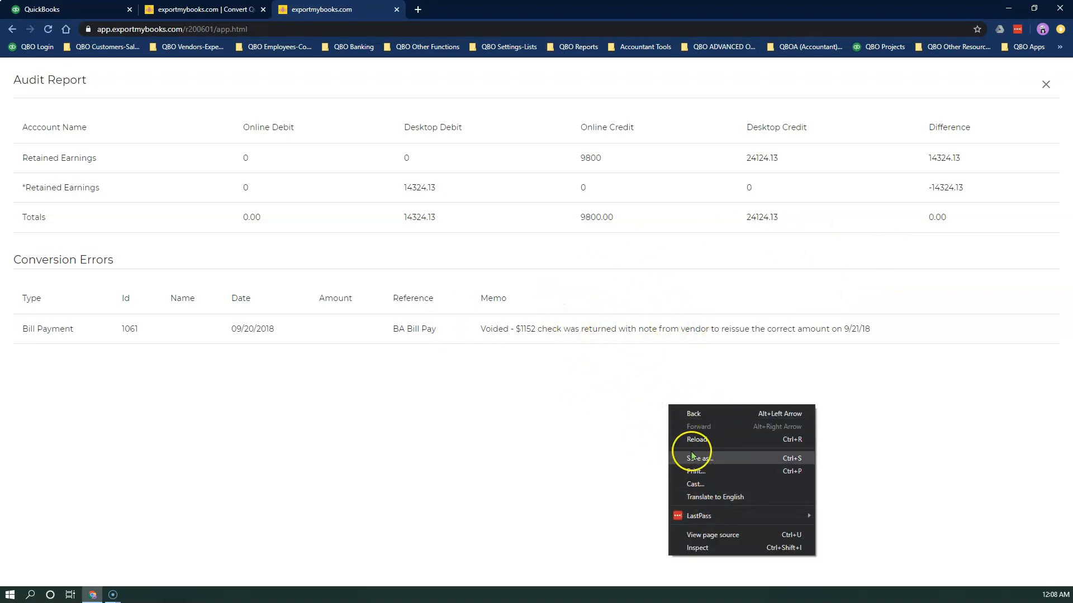
{"action": "left_click", "coordinate": [704, 471]}
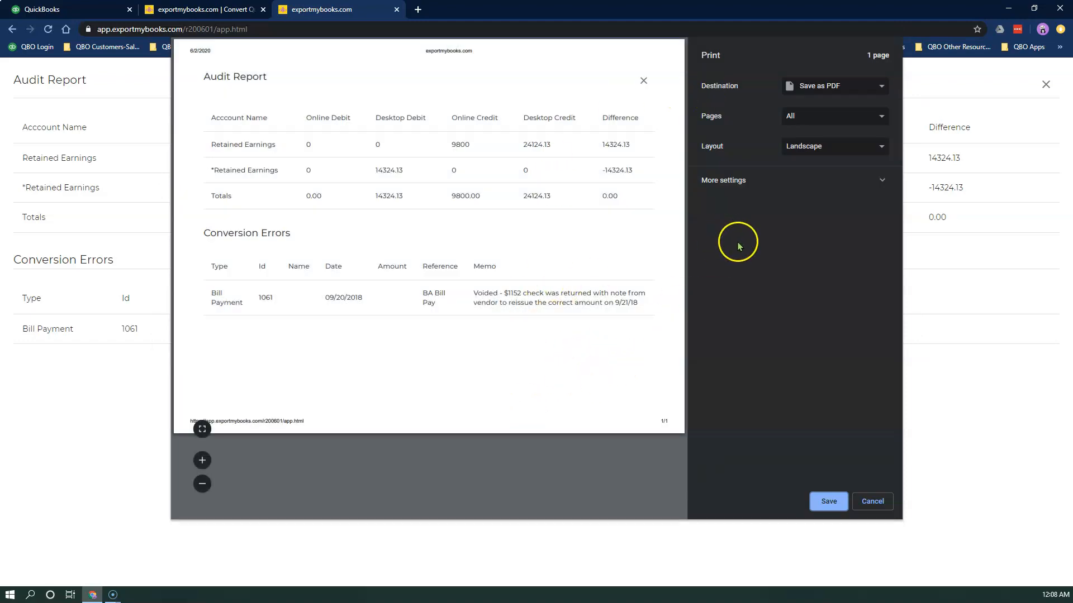
{"action": "left_click", "coordinate": [827, 501]}
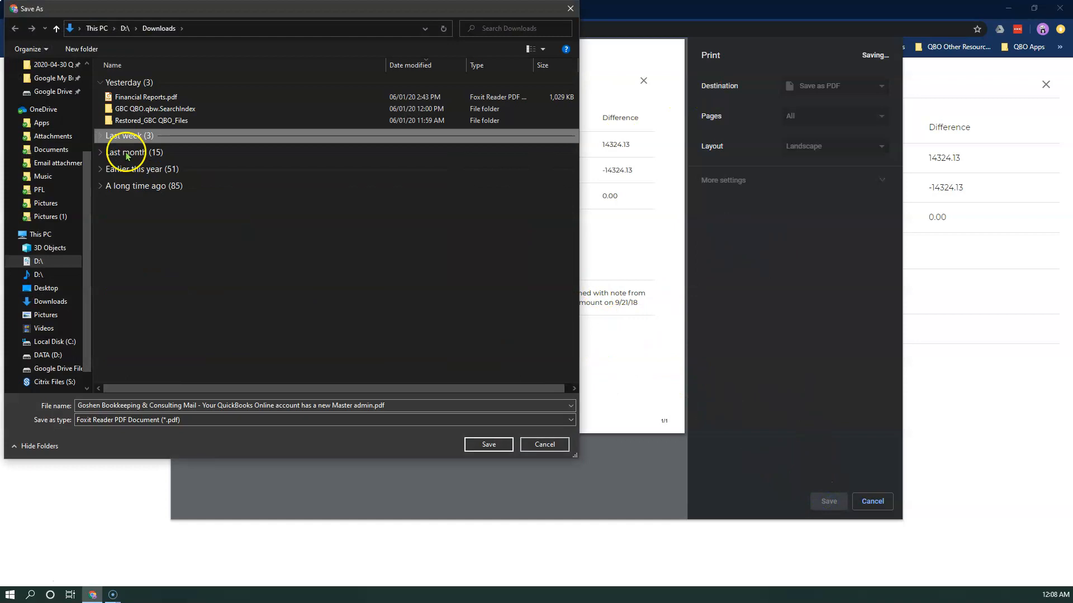
{"action": "left_click", "coordinate": [379, 408]}
{"action": "left_click_drag", "start_coordinate": [373, 409], "coordinate": [43, 397]}
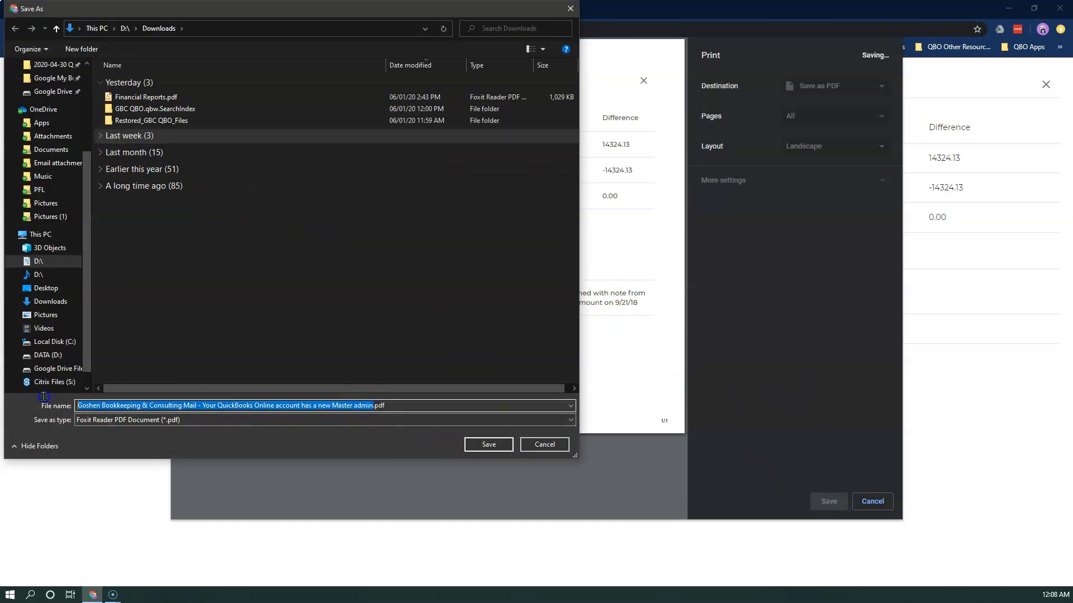
{"action": "type", "text": "Mercy Church Audit Report"}
{"action": "left_click", "coordinate": [497, 447]}
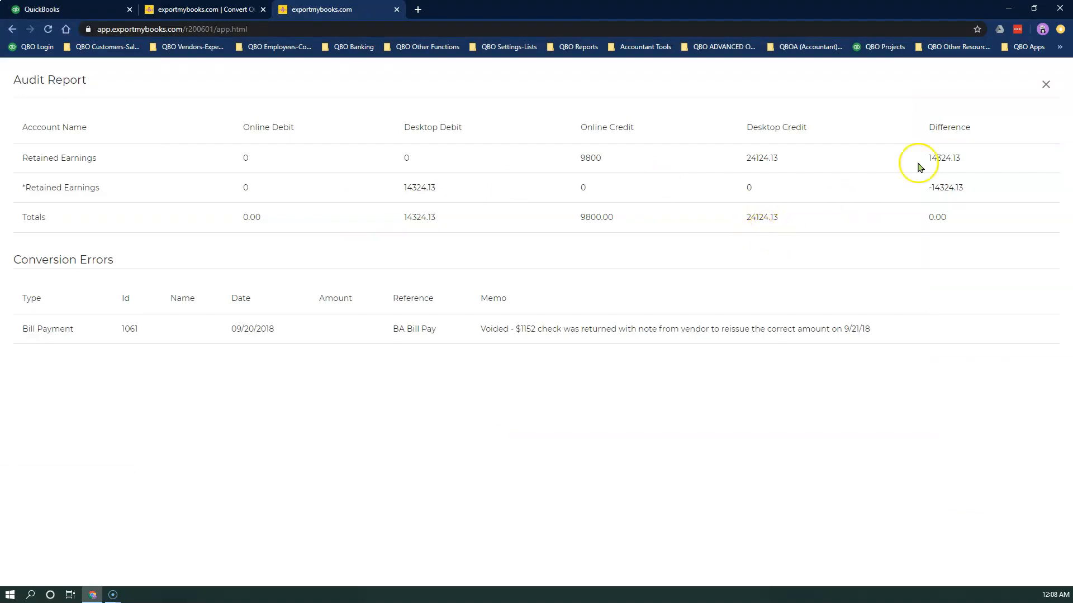
{"action": "left_click", "coordinate": [1044, 84]}
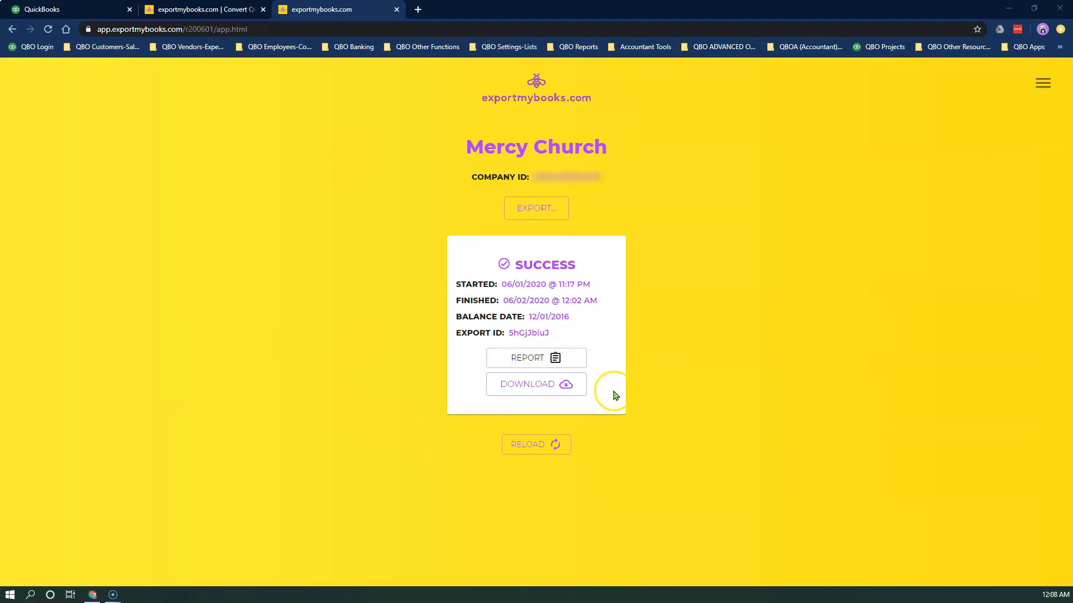
- Start downloading the converted Mercy Church company file, selecting the displayed file password before proceeding to save
{"action": "left_click", "coordinate": [533, 389]}
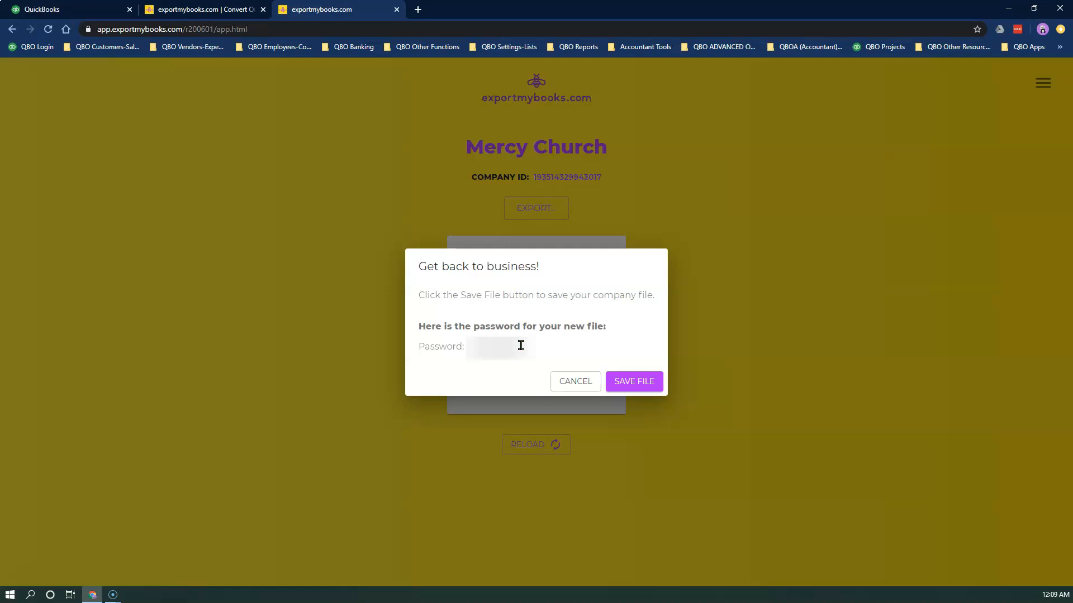
{"action": "left_click_drag", "start_coordinate": [520, 345], "coordinate": [471, 342]}
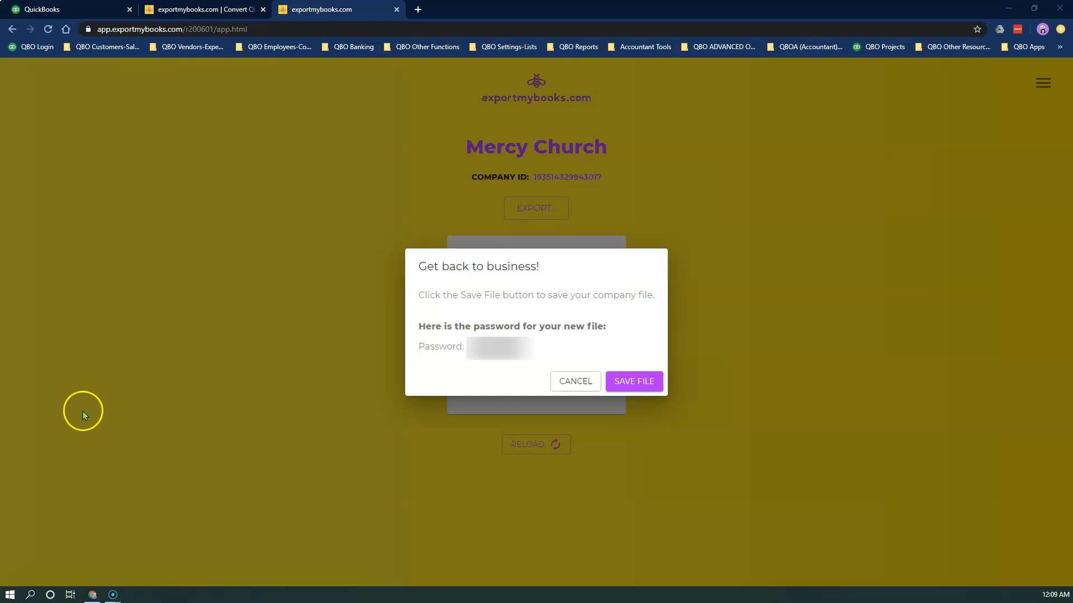
{"action": "left_click", "coordinate": [637, 383]}
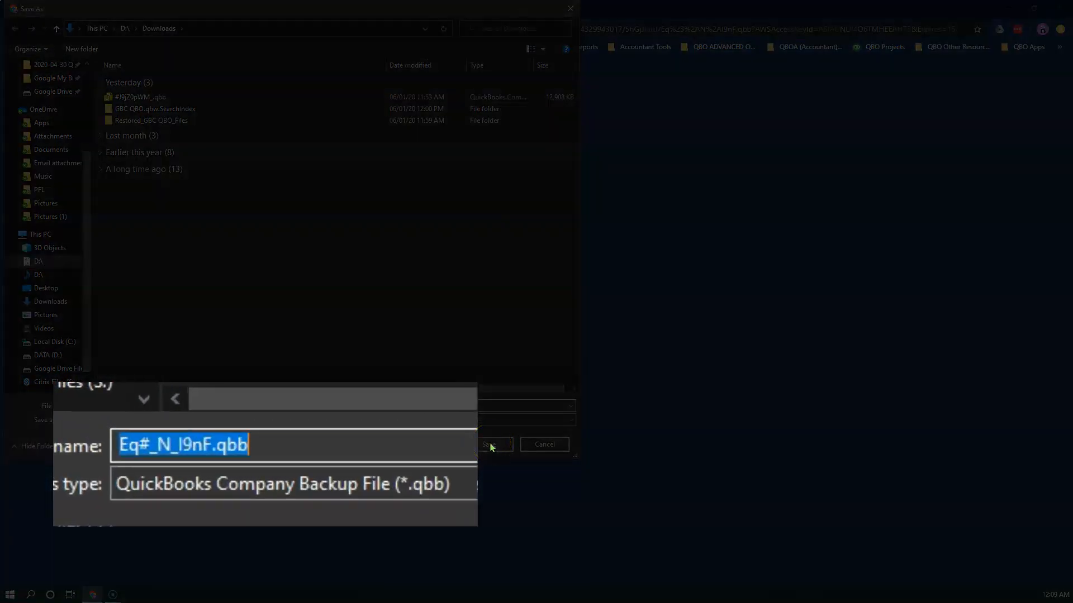
- Save the QuickBooks backup file in the Downloads folder under the name Mercy Church.qbb
{"action": "left_click", "coordinate": [206, 440]}
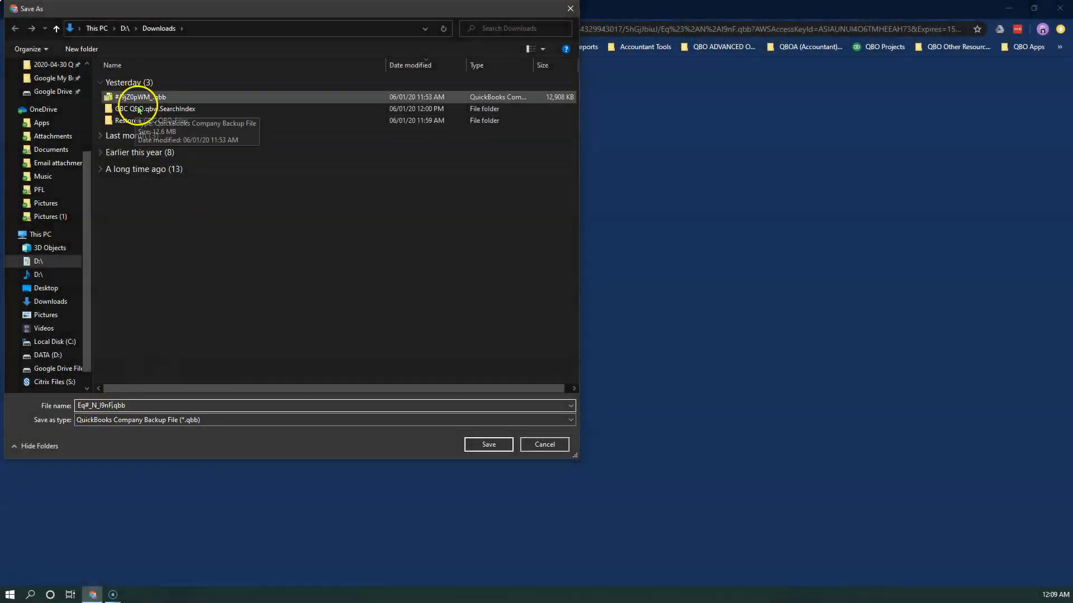
{"action": "left_click_drag", "start_coordinate": [110, 405], "coordinate": [76, 401]}
{"action": "type", "text": "M"}
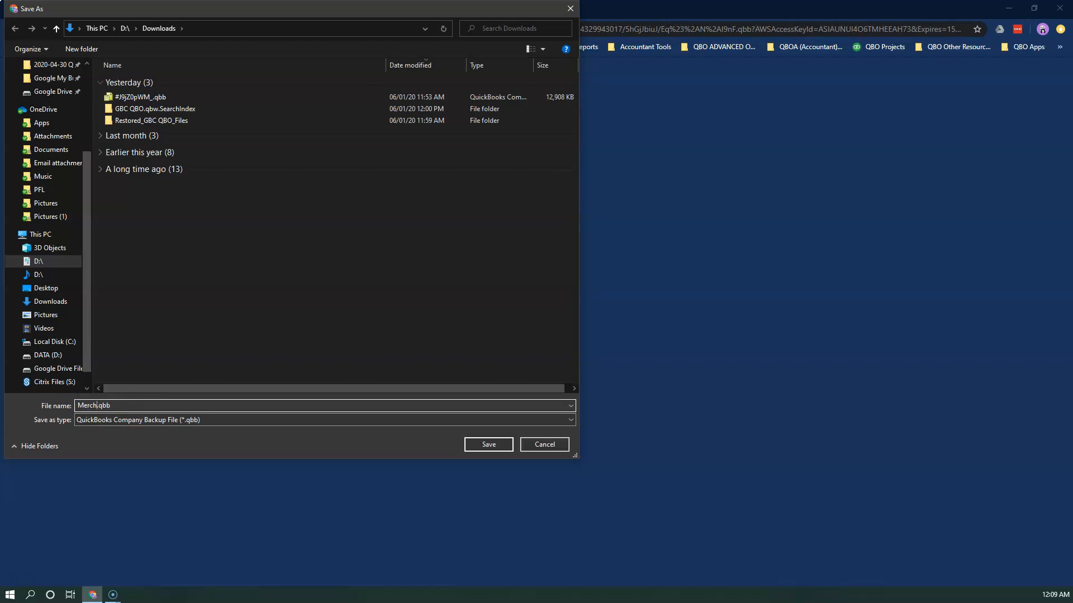
{"action": "type", "text": "ercy Chu"}
{"action": "left_click", "coordinate": [115, 406]}
{"action": "left_click", "coordinate": [115, 414]}
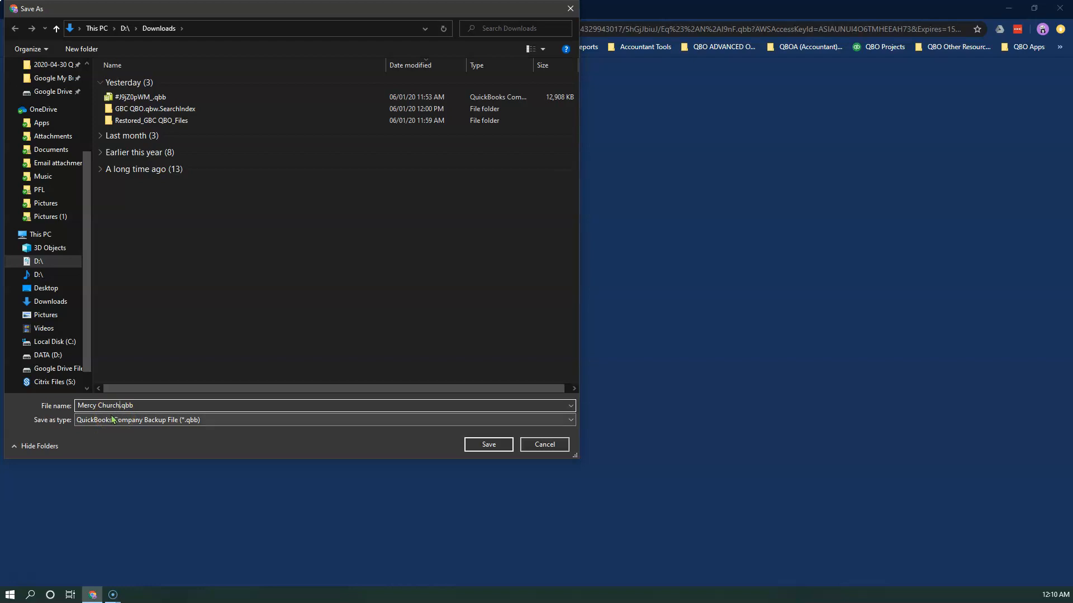
{"action": "left_click", "coordinate": [487, 445]}
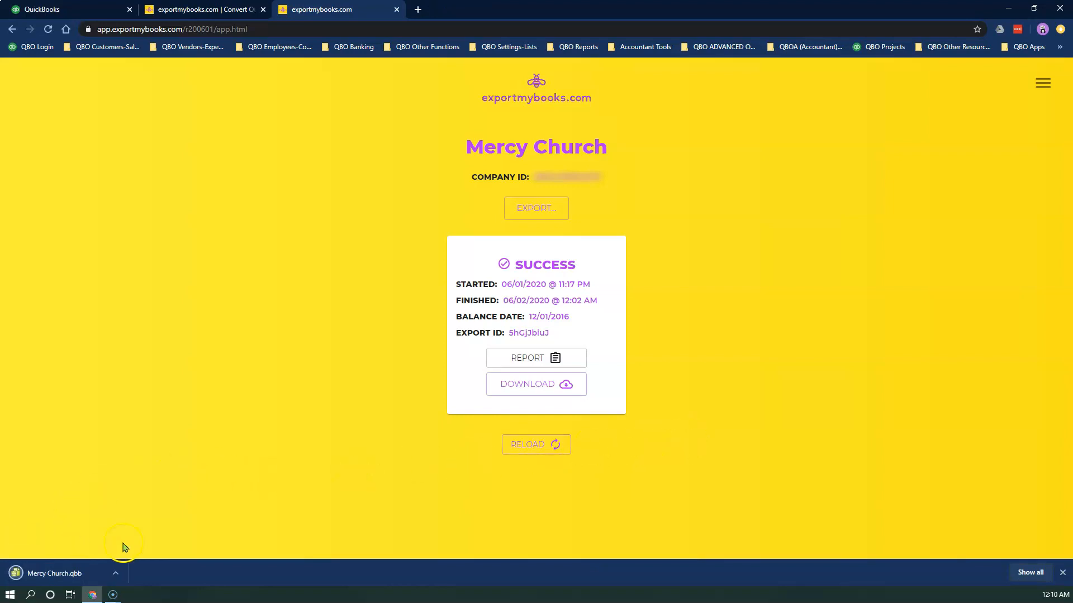
- In QuickBooks Accountant Desktop 2019, start restoring a local backup copy, using Mercy Church.qbb from the Downloads folder
{"action": "mouse_move", "coordinate": [668, 20]}
{"action": "left_mouse_down"}
{"action": "mouse_move", "coordinate": [689, 29]}
{"action": "mouse_move", "coordinate": [669, 27]}
{"action": "left_mouse_up"}
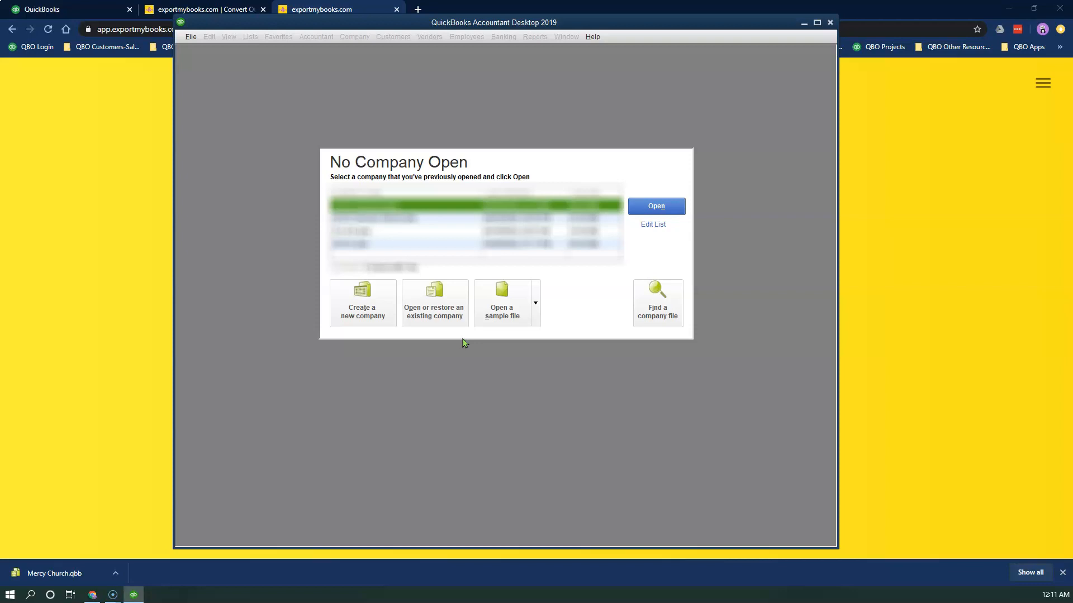
{"action": "left_click", "coordinate": [450, 317]}
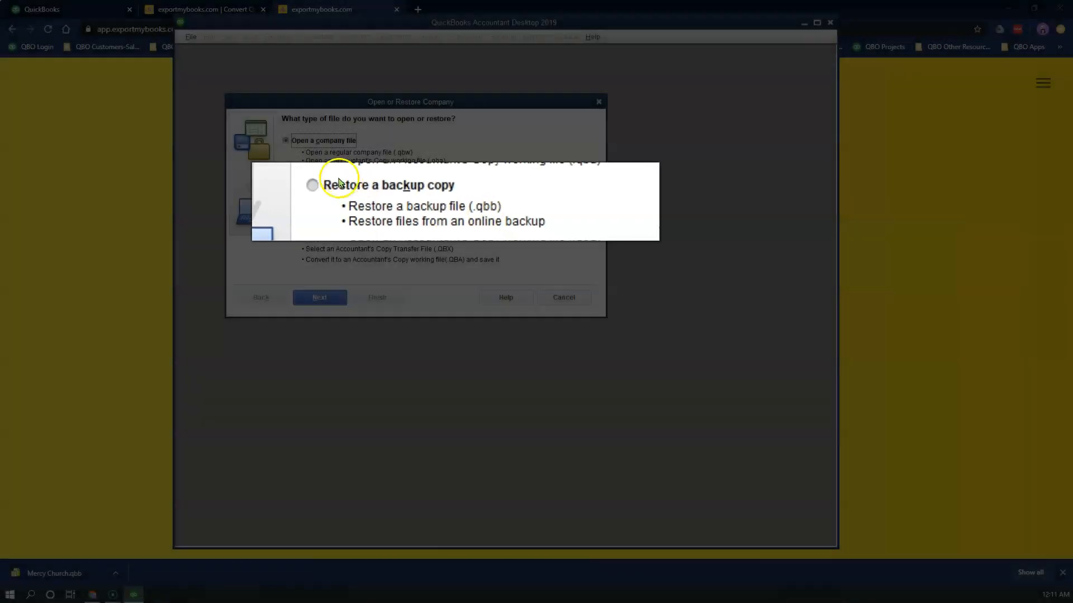
{"action": "left_click", "coordinate": [285, 174]}
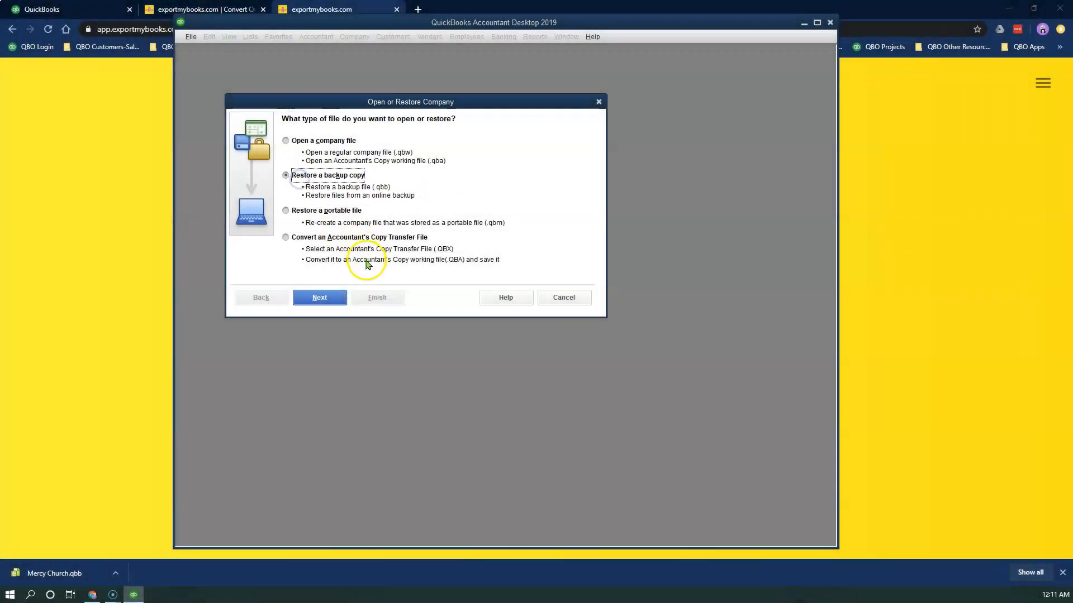
{"action": "left_click", "coordinate": [320, 297]}
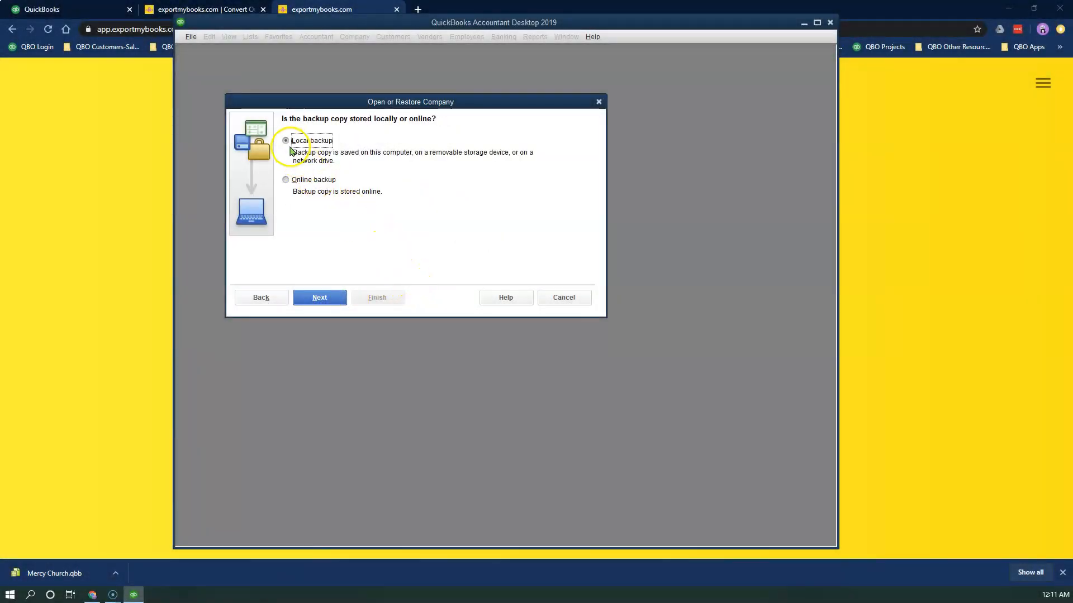
{"action": "left_click", "coordinate": [327, 301]}
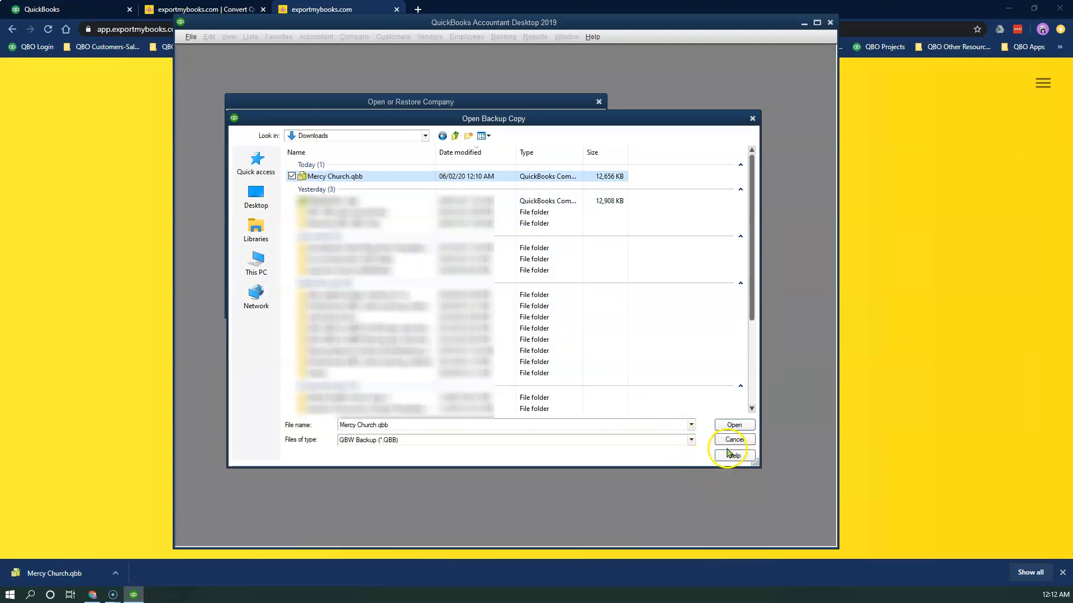
{"action": "left_click", "coordinate": [732, 424]}
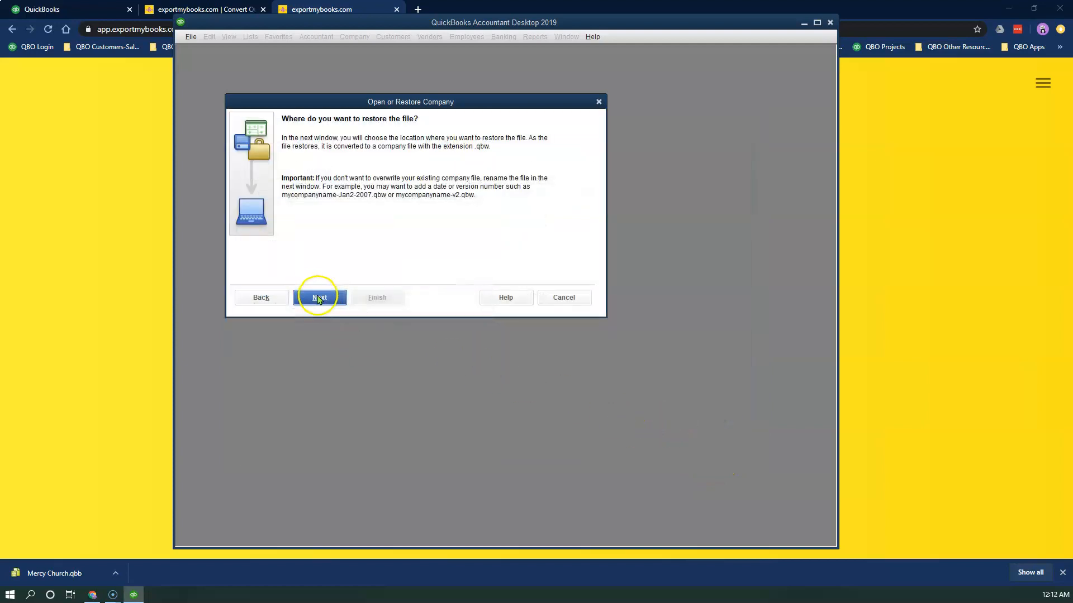
- Restore the company file into the Clients QBDT file folder under the name Mercy Church.qbw
{"action": "left_click", "coordinate": [319, 297]}
{"action": "left_click", "coordinate": [363, 425]}
{"action": "left_click_drag", "start_coordinate": [335, 425], "coordinate": [369, 423]}
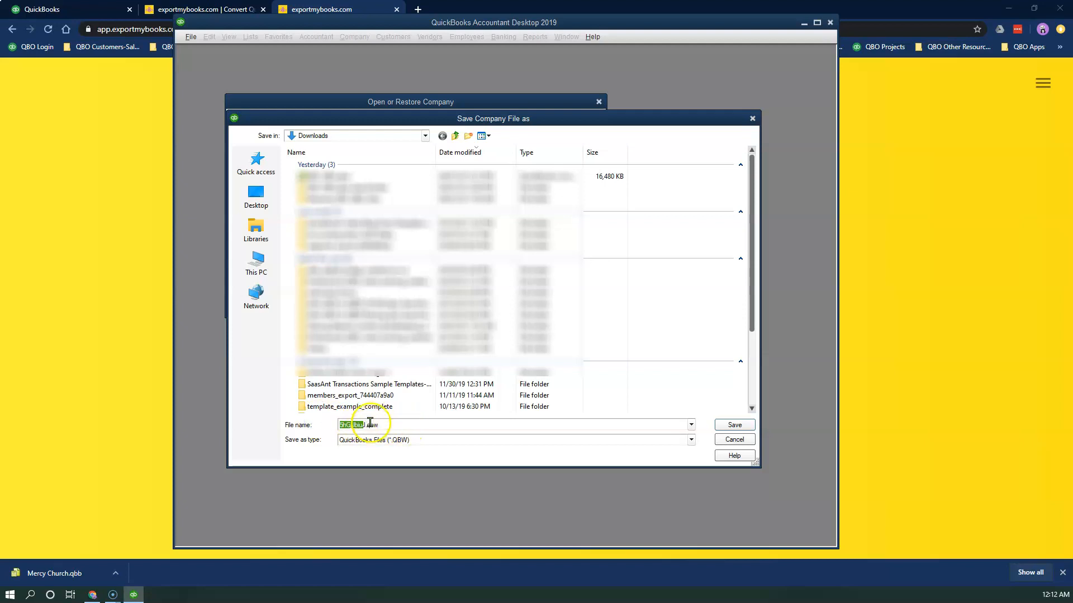
{"action": "left_click", "coordinate": [256, 263]}
{"action": "double_click", "coordinate": [455, 281]}
{"action": "double_click", "coordinate": [344, 175]}
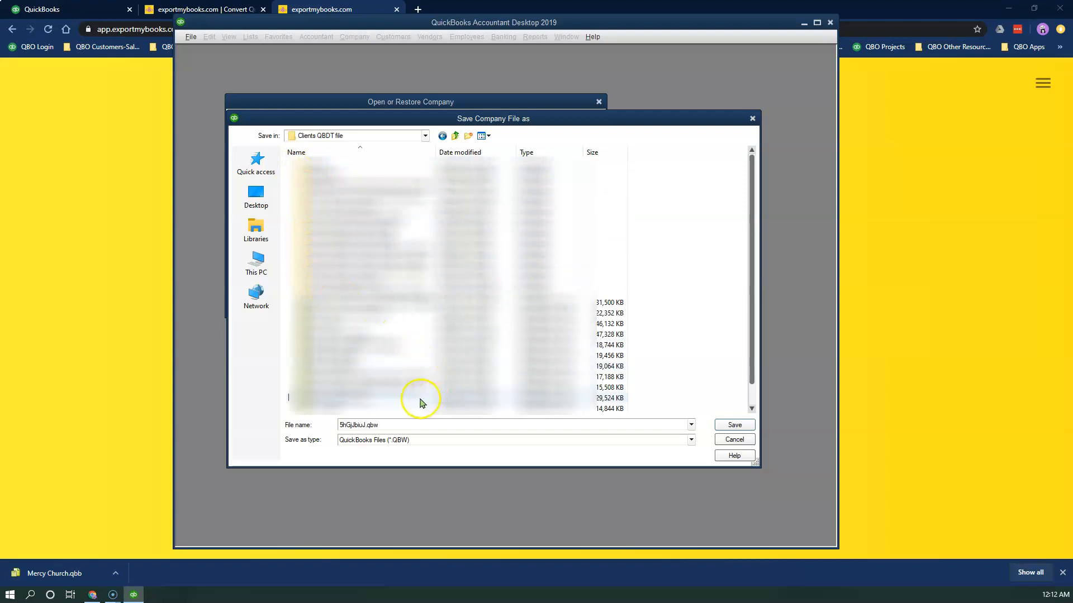
{"action": "scroll", "coordinate": [395, 376], "scroll_direction": "down", "scroll_amount": 1}
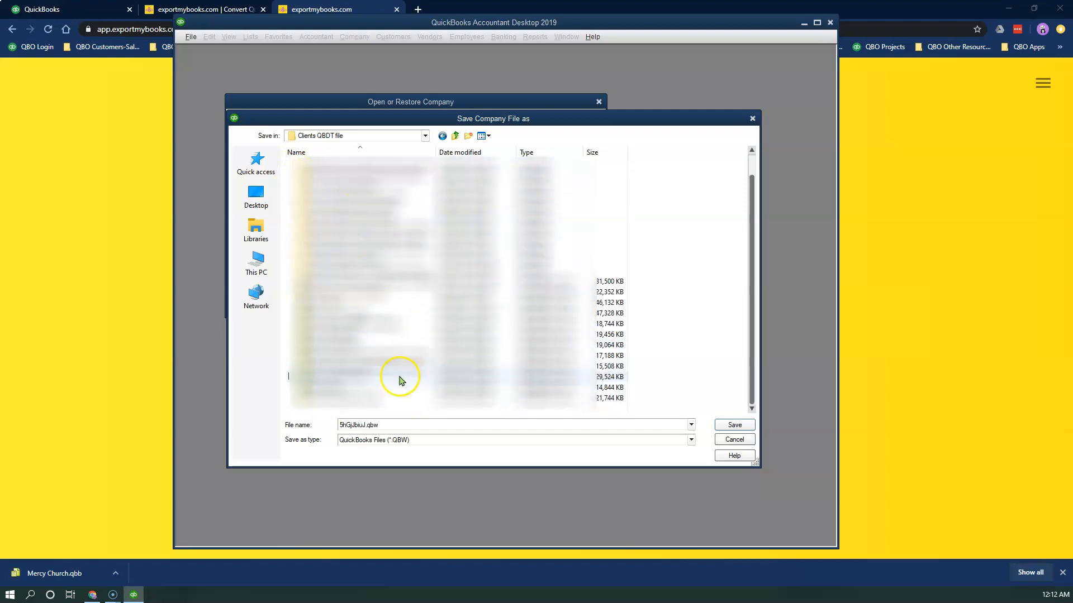
{"action": "double_click", "coordinate": [365, 425]}
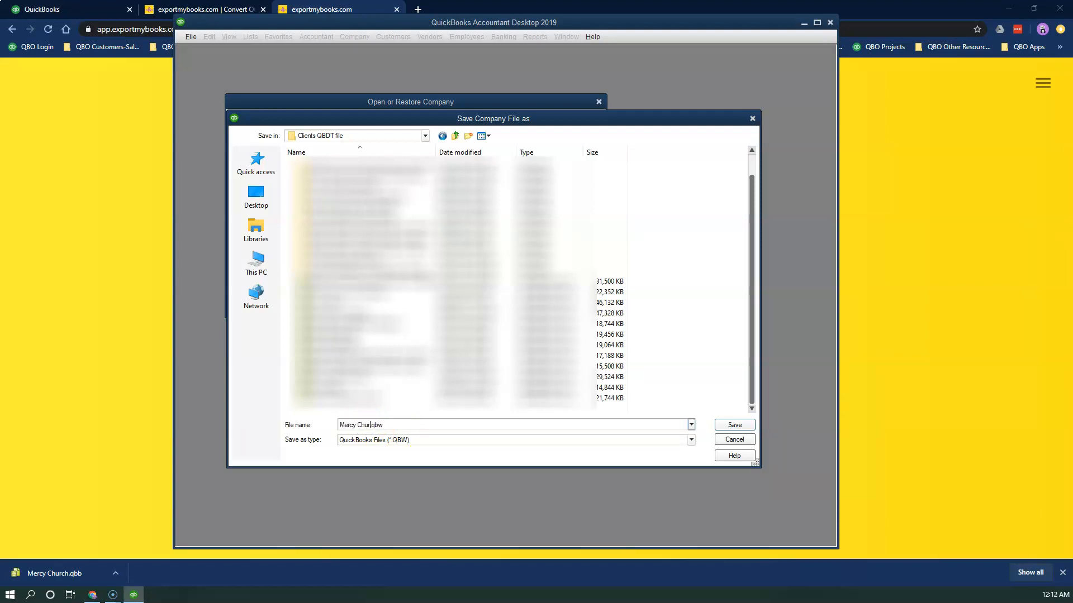
{"action": "left_click", "coordinate": [726, 426]}
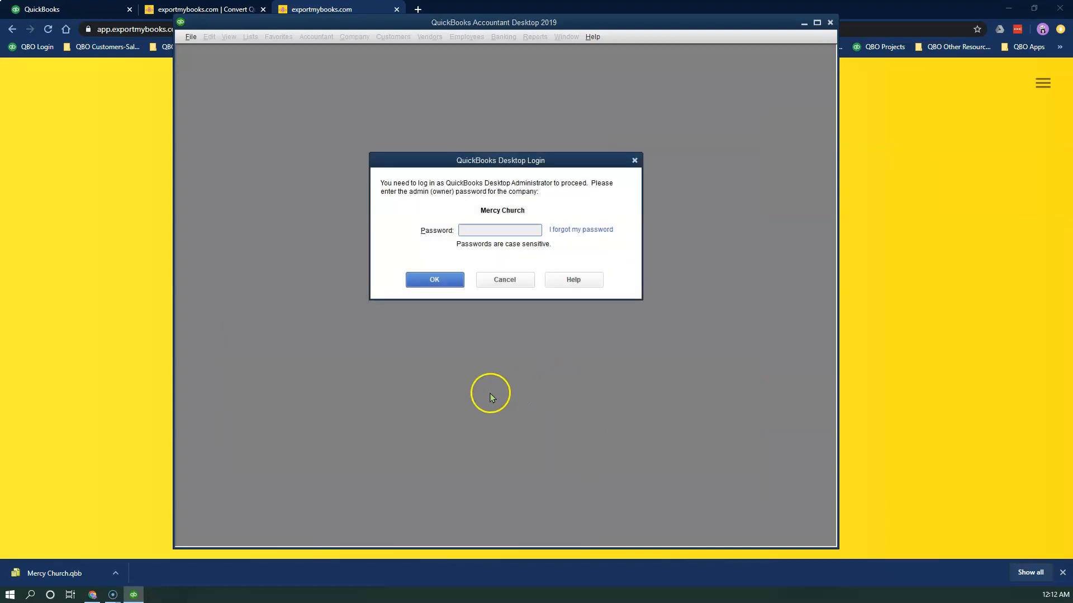
- Log in to the restored Mercy Church company with the administrator password, and turn off the What's New tips
{"action": "left_click", "coordinate": [518, 229]}
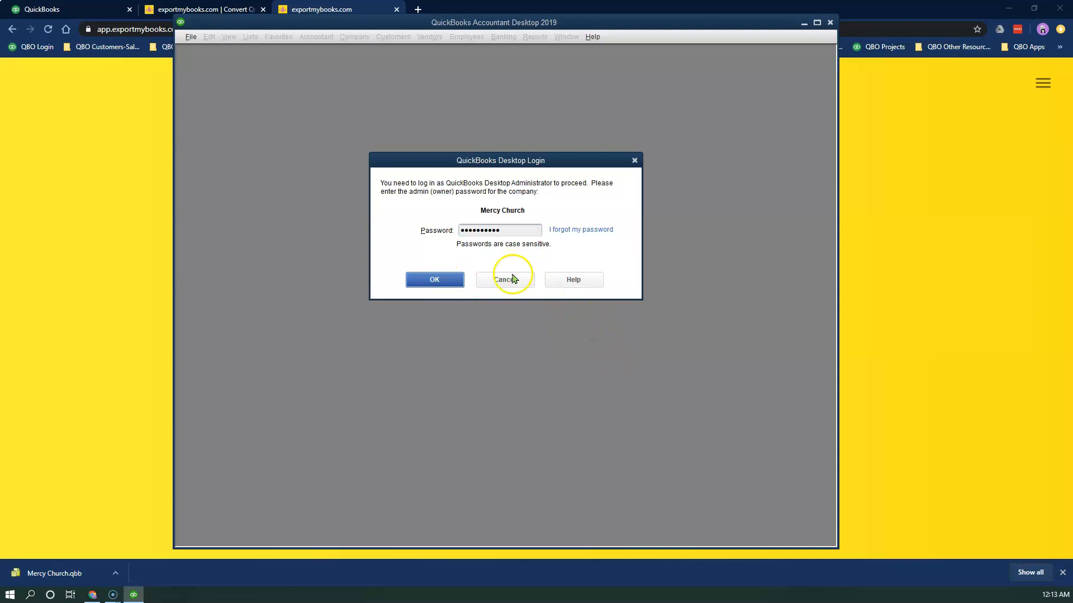
{"action": "left_click", "coordinate": [512, 231]}
{"action": "left_click", "coordinate": [696, 188]}
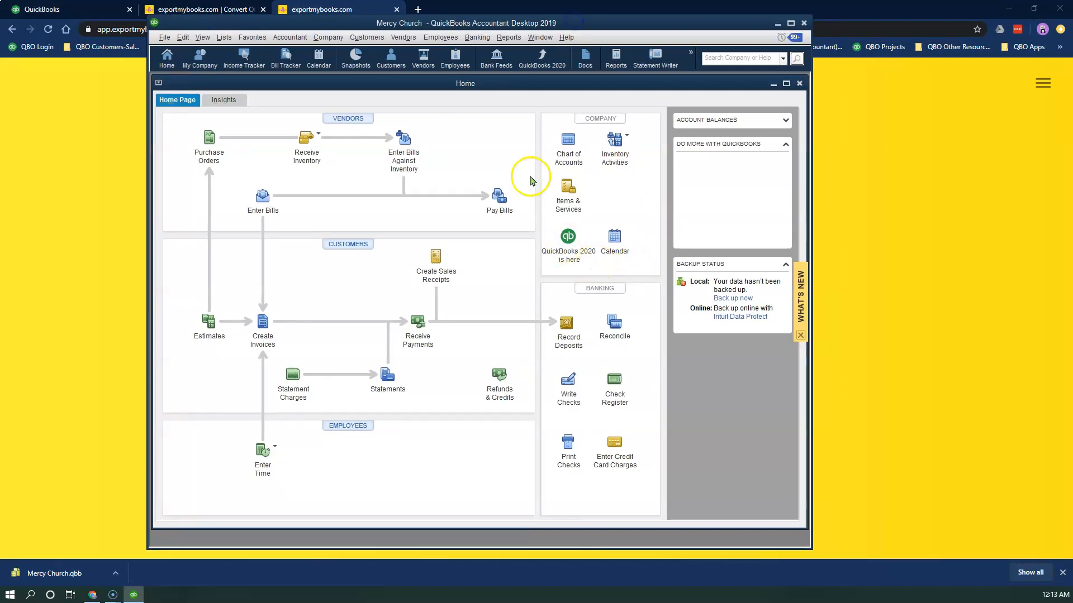
{"action": "left_click", "coordinate": [796, 336]}
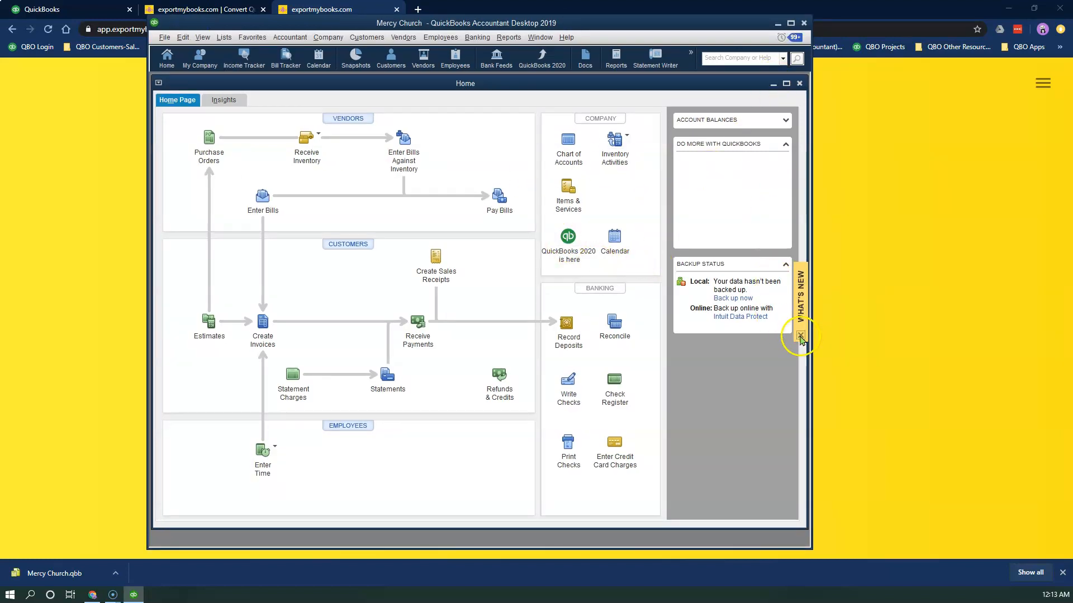
{"action": "left_click", "coordinate": [800, 336]}
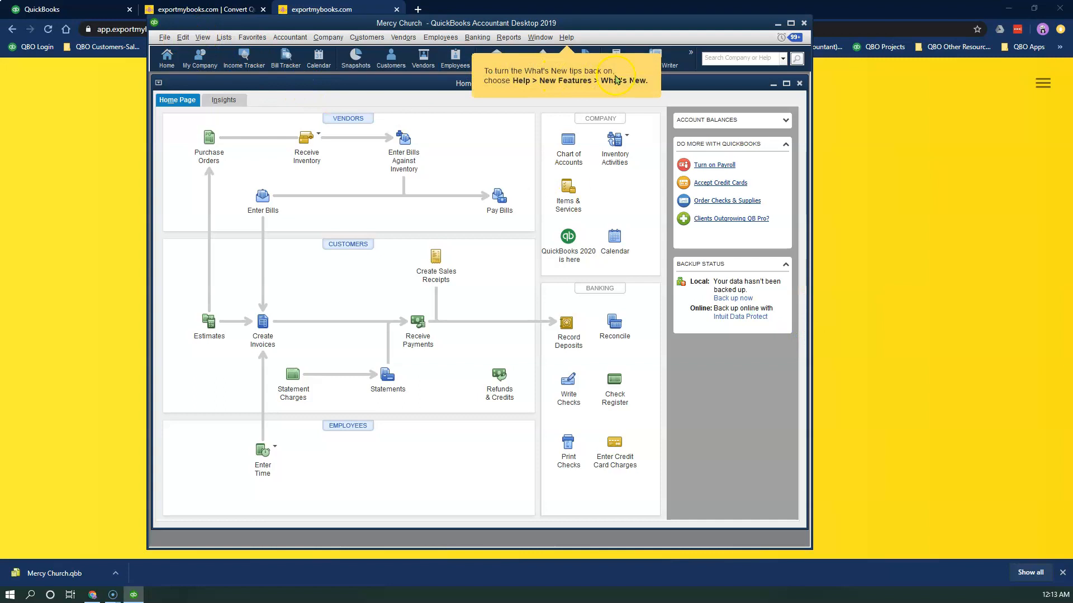
- Open the Chart of Accounts in an enlarged window, and place QuickBooks Desktop side by side with the browser
{"action": "left_click", "coordinate": [164, 37]}
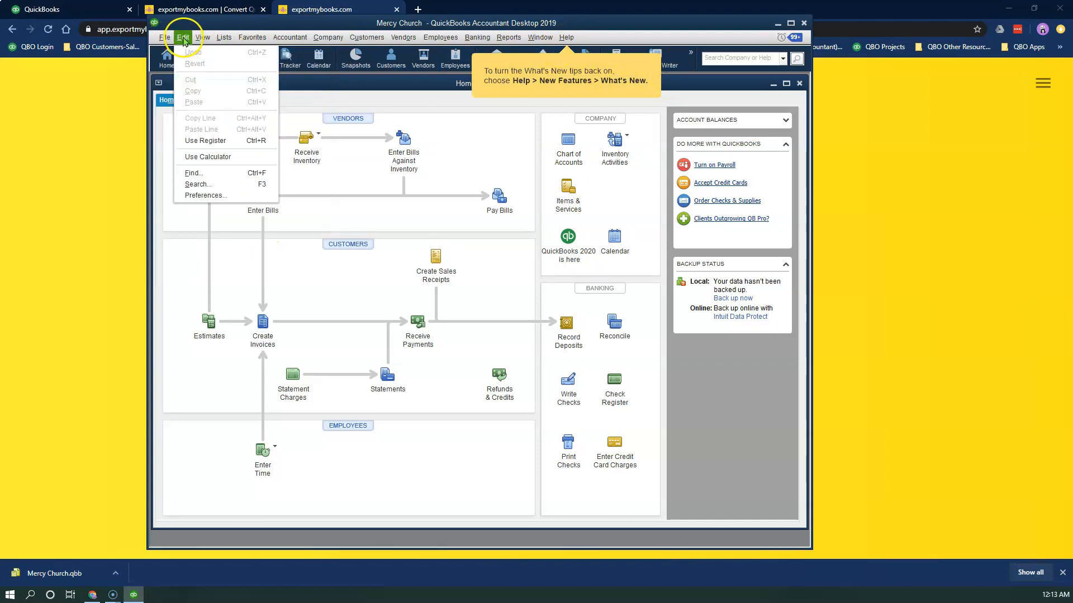
{"action": "mouse_move", "coordinate": [222, 39]}
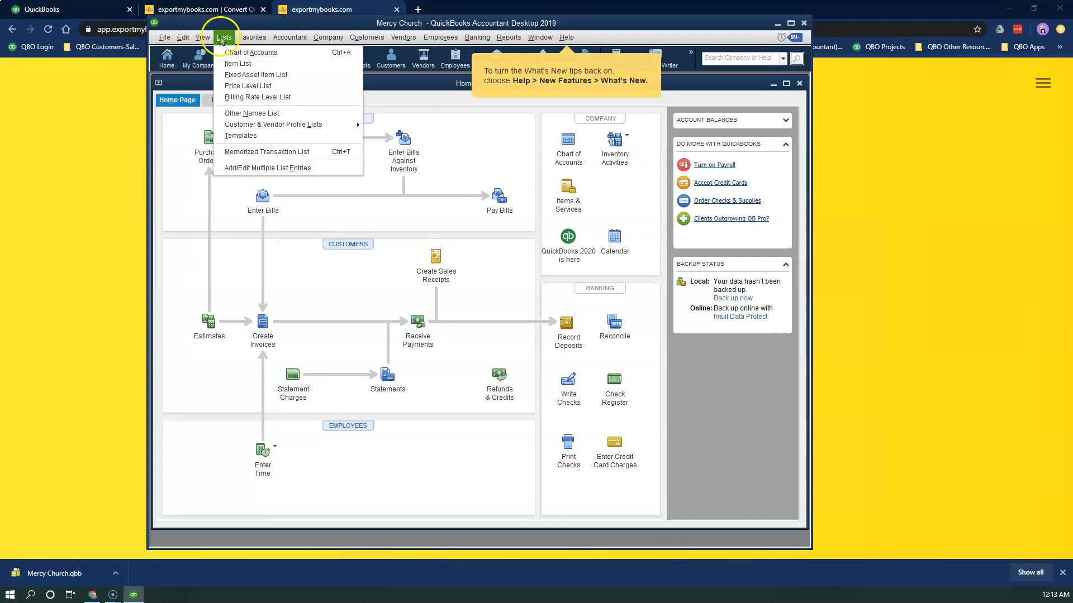
{"action": "left_click", "coordinate": [245, 52]}
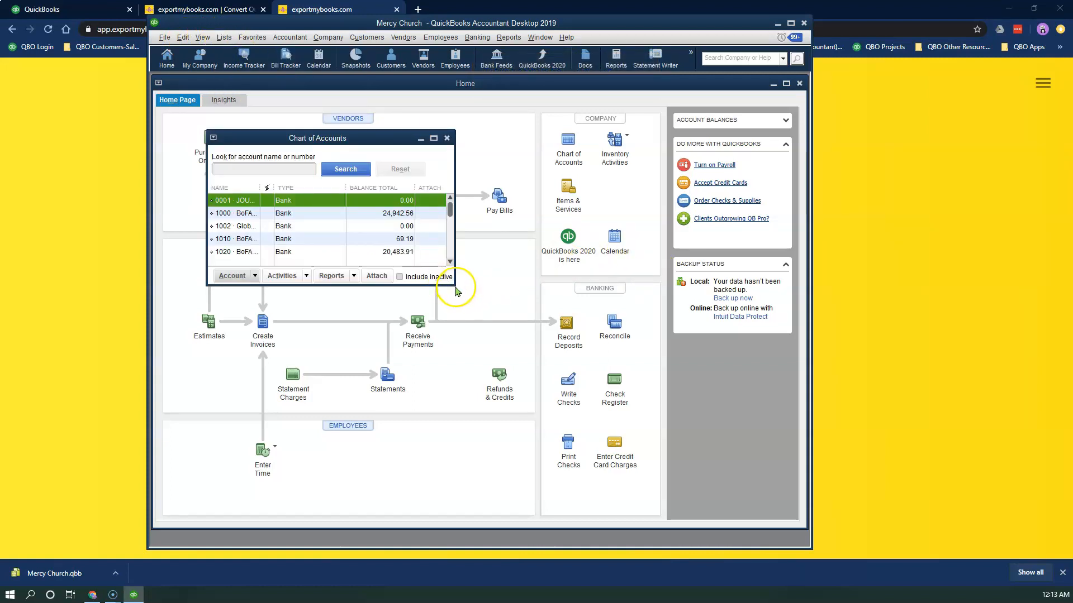
{"action": "left_click_drag", "start_coordinate": [454, 286], "coordinate": [741, 501]}
{"action": "left_click_drag", "start_coordinate": [681, 25], "coordinate": [922, 17]}
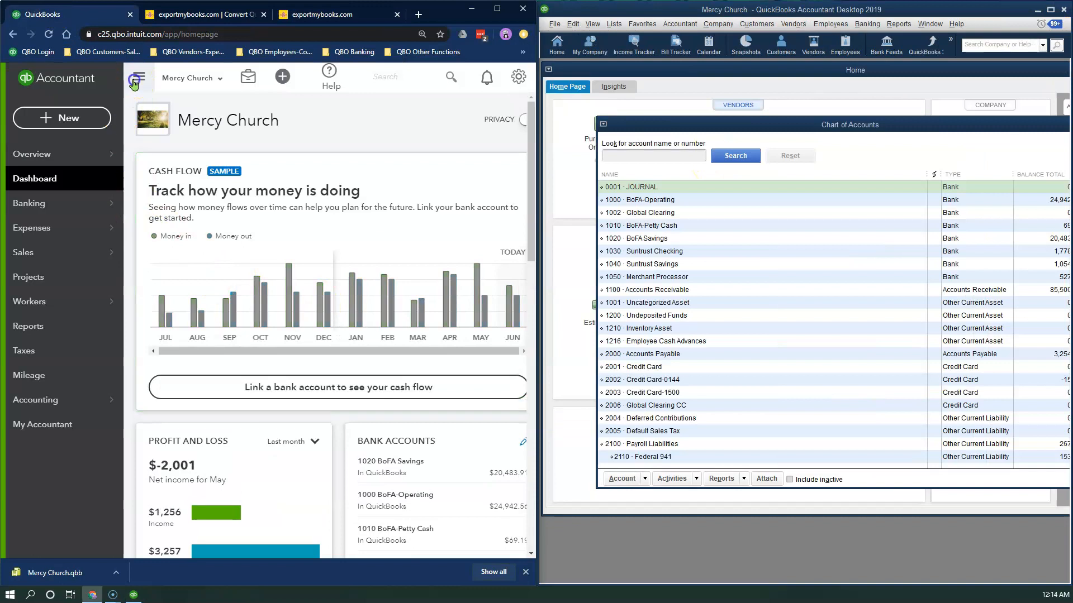
- Switch to QuickBooks Online and open the Reports page for Mercy Church
{"action": "left_click", "coordinate": [134, 82]}
{"action": "left_click", "coordinate": [17, 77]}
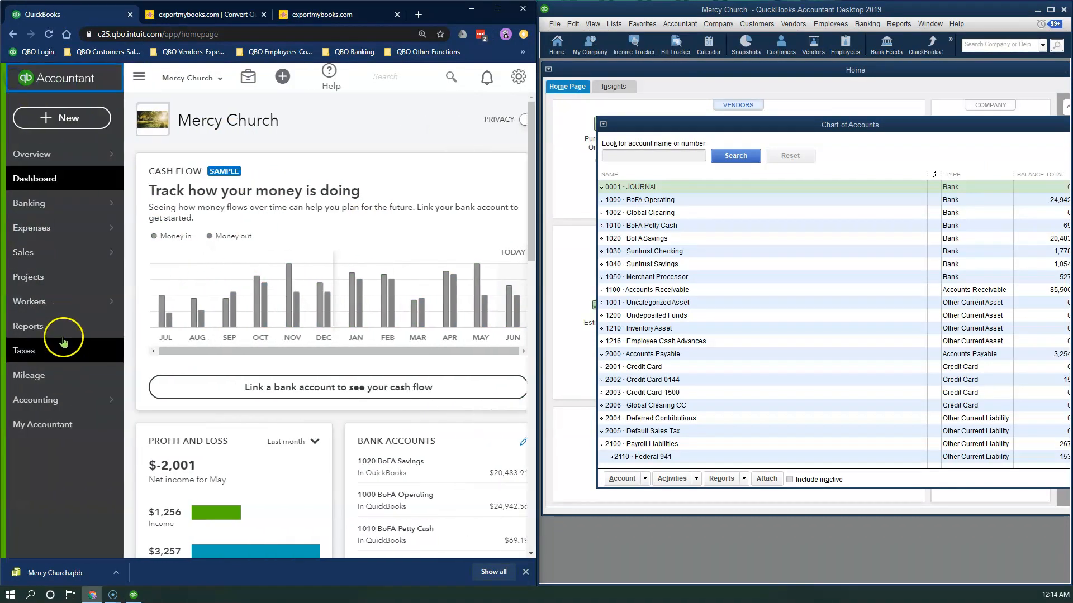
{"action": "left_click", "coordinate": [56, 327]}
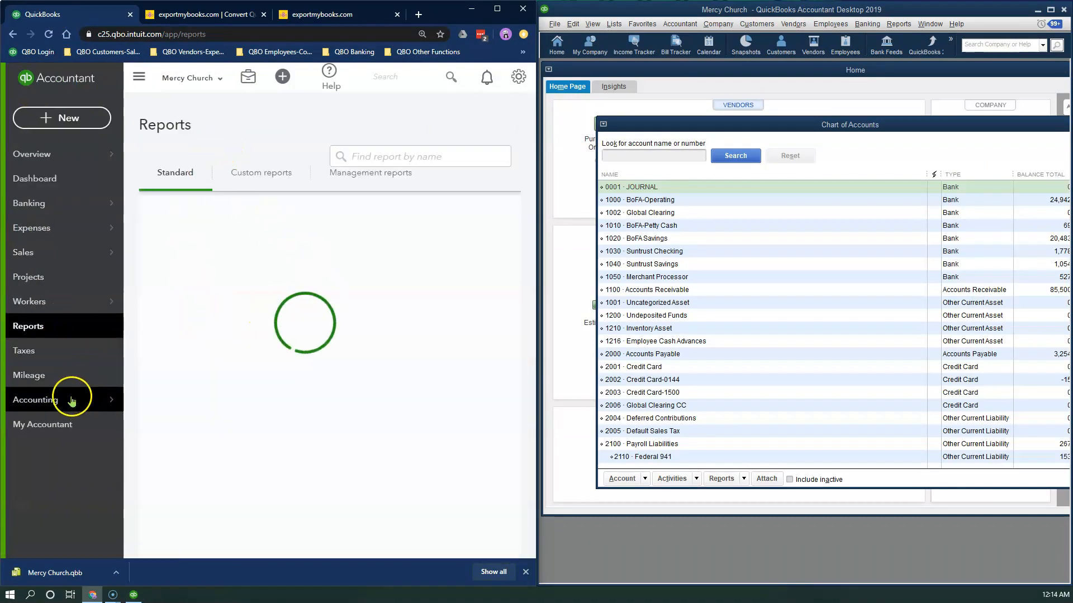
- Examine the equity and income accounts in the QuickBooks Desktop Chart of Accounts, including *Retained Earnings and the billable expense accounts
{"action": "left_click_drag", "start_coordinate": [809, 130], "coordinate": [770, 81]}
{"action": "scroll", "coordinate": [726, 257], "scroll_direction": "down", "scroll_amount": 12}
{"action": "scroll", "coordinate": [723, 265], "scroll_direction": "down", "scroll_amount": 2}
{"action": "scroll", "coordinate": [722, 267], "scroll_direction": "up", "scroll_amount": 5}
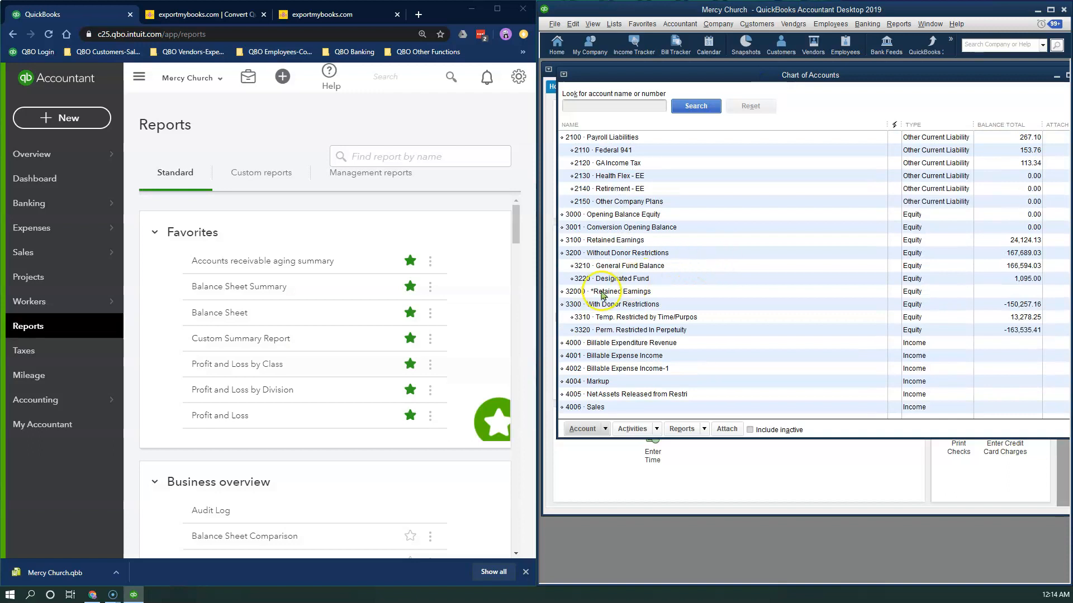
{"action": "left_click", "coordinate": [602, 295]}
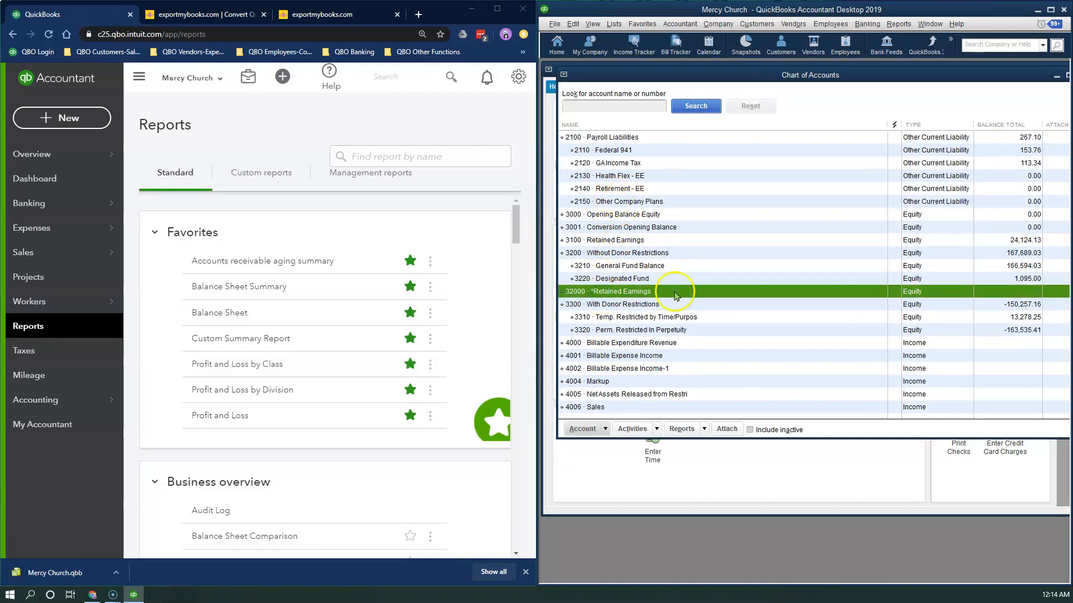
{"action": "scroll", "coordinate": [682, 313], "scroll_direction": "down", "scroll_amount": 3}
{"action": "left_click", "coordinate": [630, 228]}
{"action": "left_click", "coordinate": [630, 240]}
{"action": "left_click", "coordinate": [626, 213]}
{"action": "left_click", "coordinate": [620, 236]}
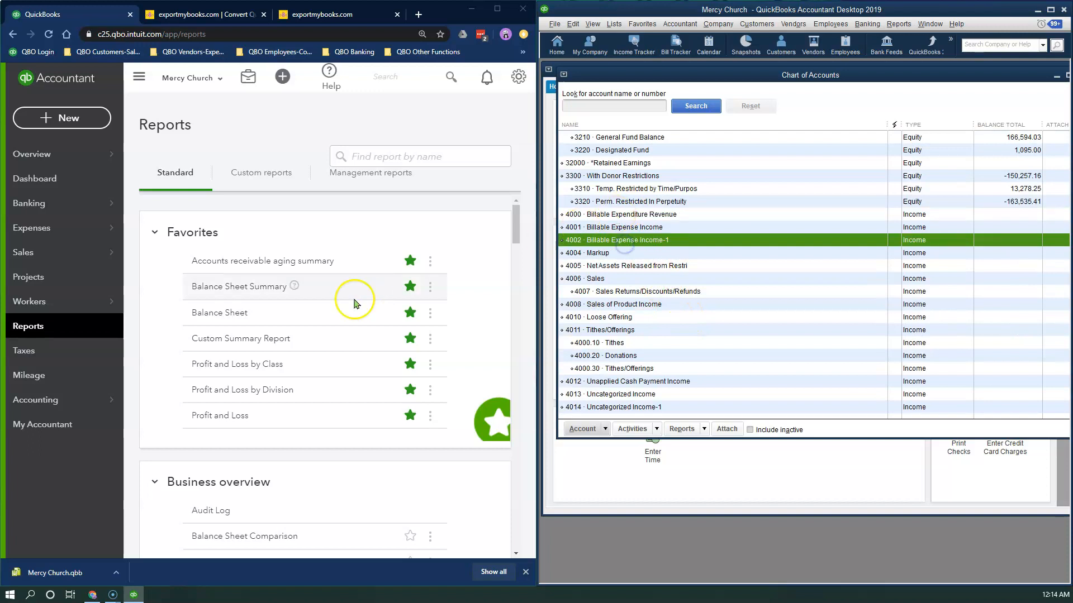
- Open the Chart of Accounts in QuickBooks Online, collapse the navigation, and widen the Name column
{"action": "mouse_move", "coordinate": [72, 400]}
{"action": "left_click", "coordinate": [140, 400]}
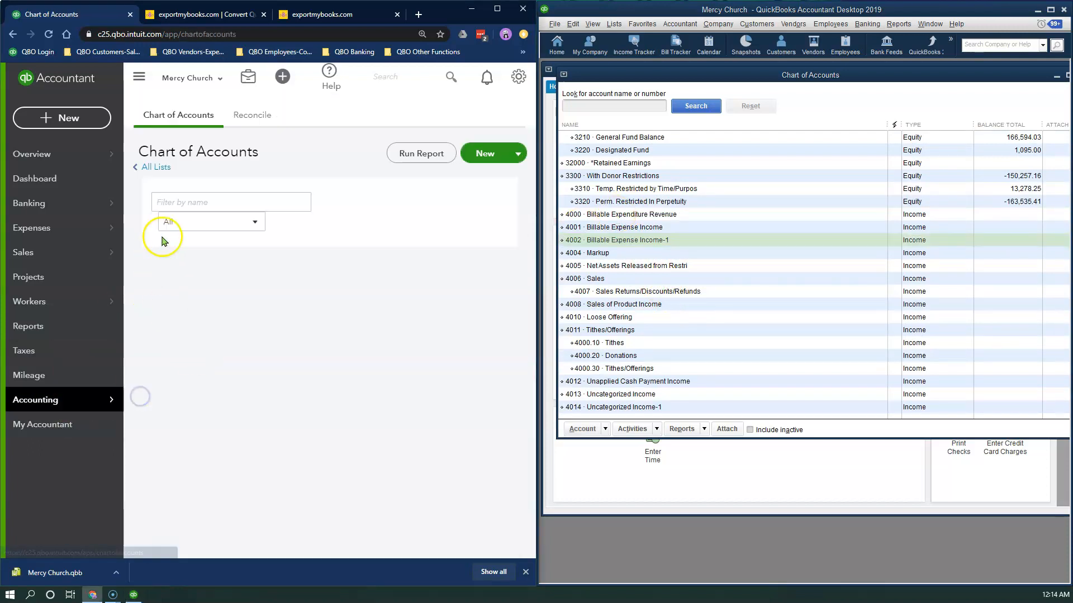
{"action": "left_click", "coordinate": [138, 78]}
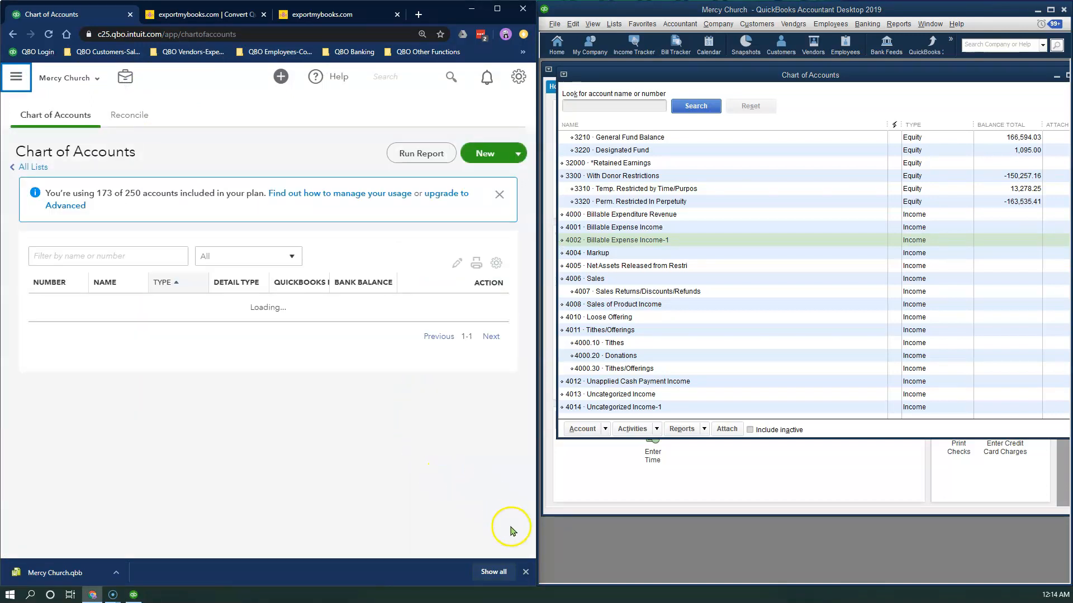
{"action": "scroll", "coordinate": [445, 421], "scroll_direction": "down", "scroll_amount": 5}
{"action": "scroll", "coordinate": [445, 426], "scroll_direction": "up", "scroll_amount": 5}
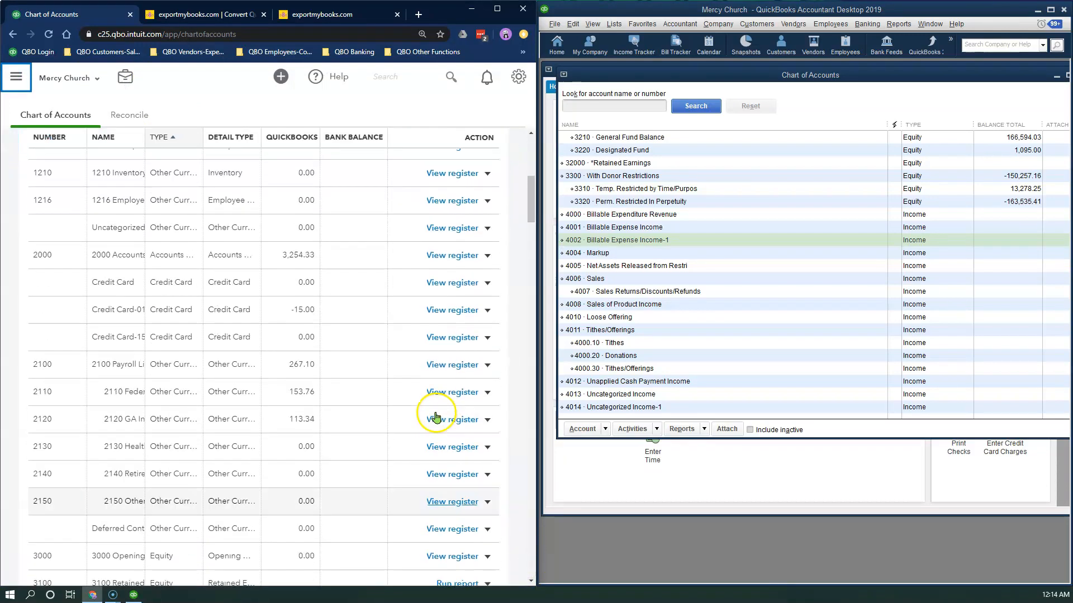
{"action": "left_click_drag", "start_coordinate": [163, 143], "coordinate": [230, 144]}
- Examine the QuickBooks Online account list from the liabilities through the income accounts, checking which accounts have numbers
{"action": "scroll", "coordinate": [271, 395], "scroll_direction": "down", "scroll_amount": 6}
{"action": "scroll", "coordinate": [192, 388], "scroll_direction": "up", "scroll_amount": 2}
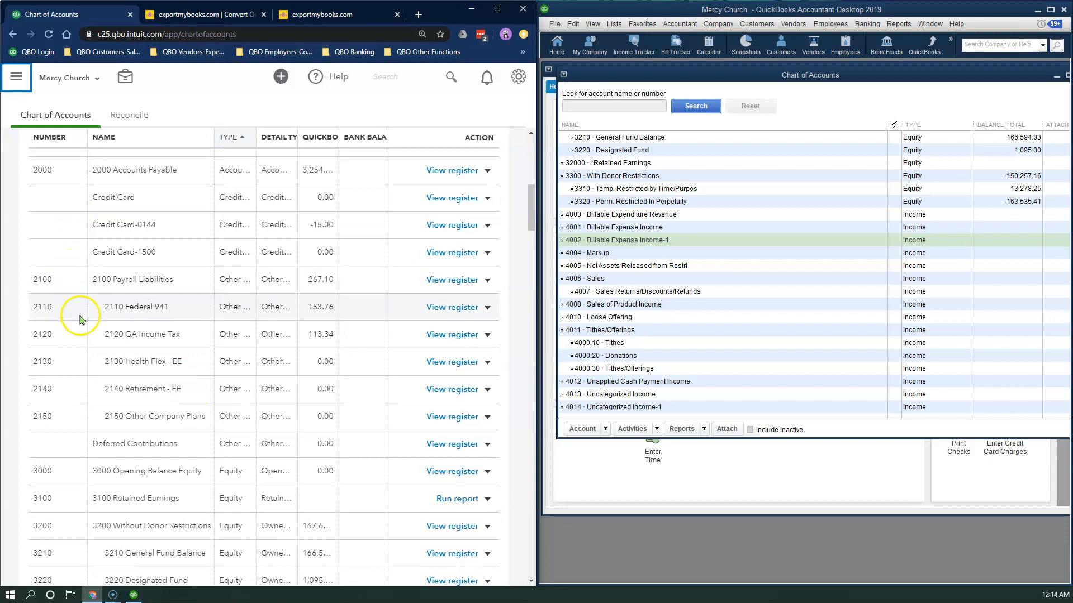
{"action": "scroll", "coordinate": [73, 458], "scroll_direction": "down", "scroll_amount": 15}
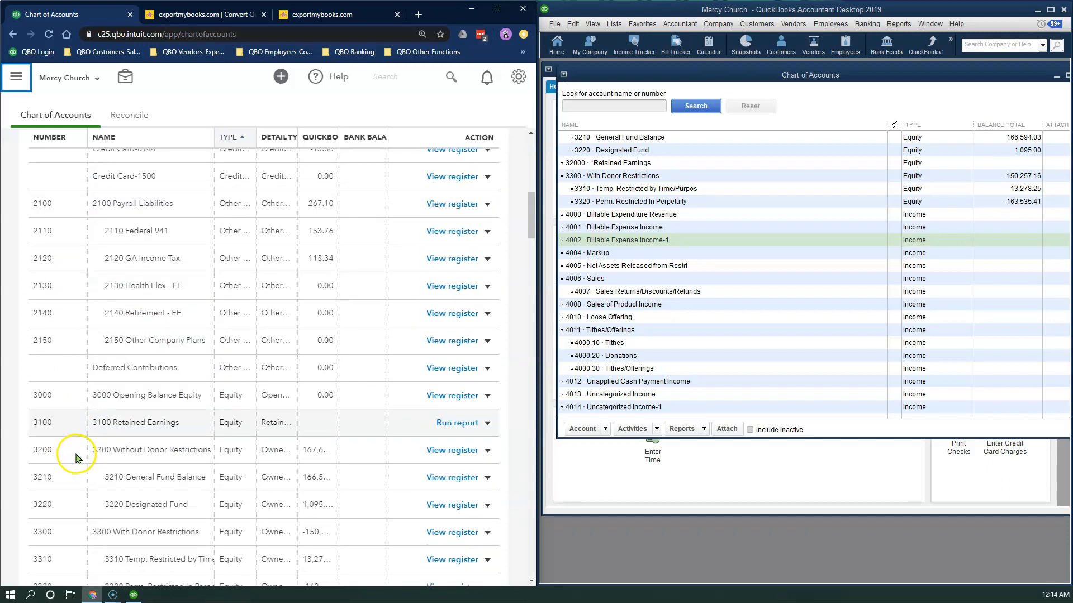
{"action": "scroll", "coordinate": [87, 462], "scroll_direction": "down", "scroll_amount": 12}
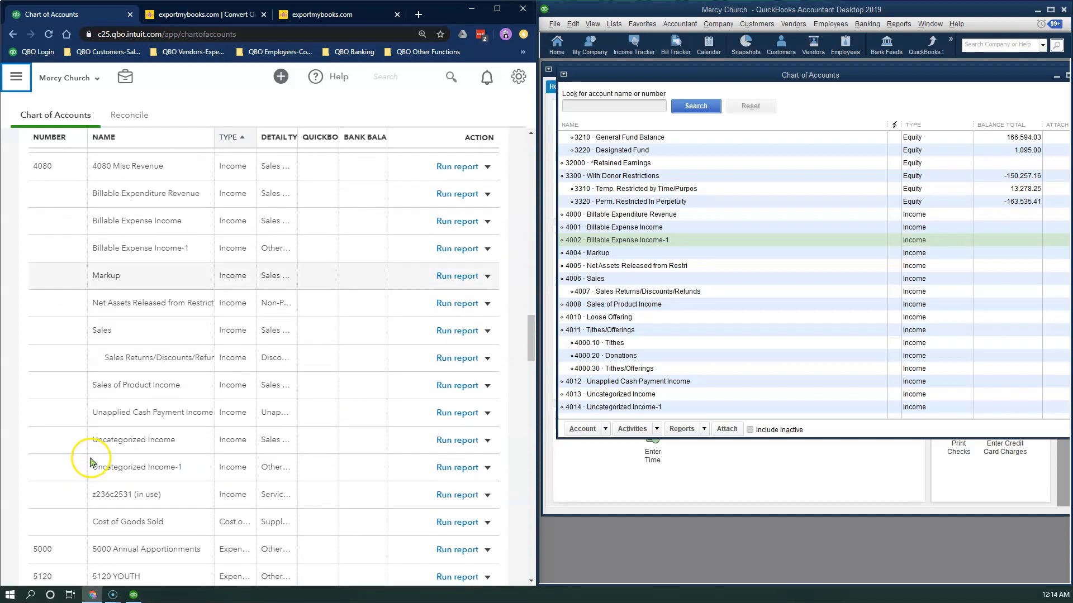
{"action": "scroll", "coordinate": [89, 455], "scroll_direction": "up", "scroll_amount": 4}
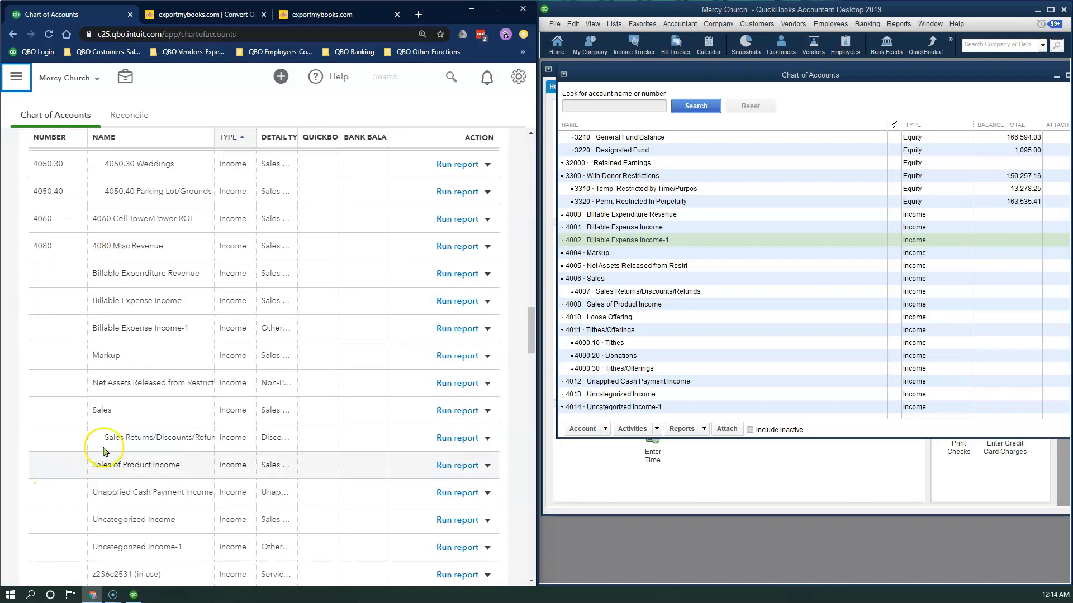
{"action": "scroll", "coordinate": [140, 434], "scroll_direction": "down", "scroll_amount": 1}
{"action": "scroll", "coordinate": [140, 434], "scroll_direction": "down", "scroll_amount": 2}
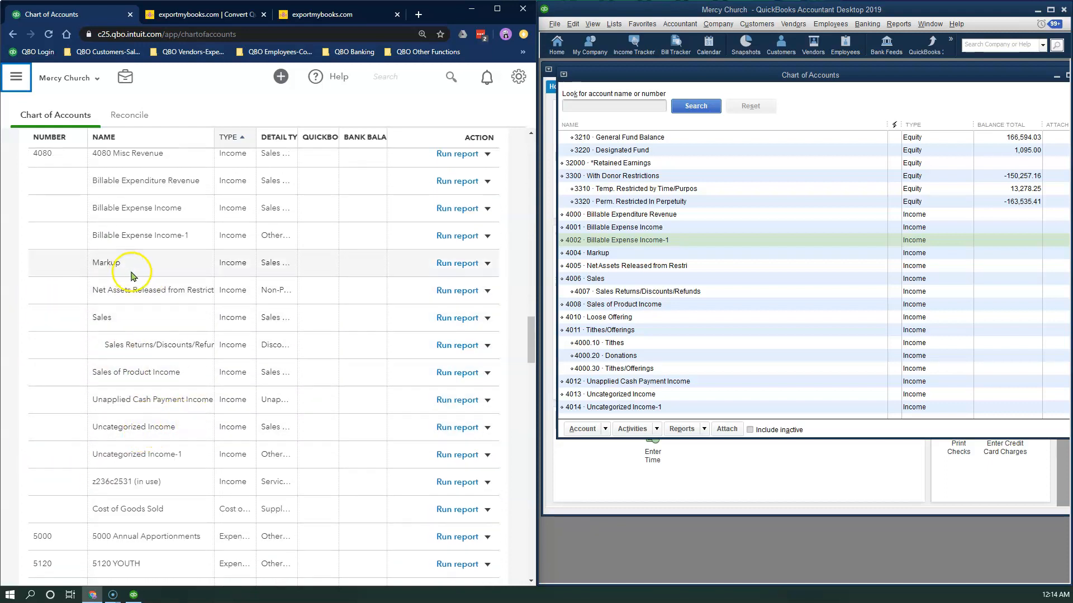
- Compare the account numbers of the income accounts from Billable Expenditure Revenue to Sales Returns/Discounts/Refunds in QuickBooks Desktop with the online list
{"action": "left_click", "coordinate": [633, 215]}
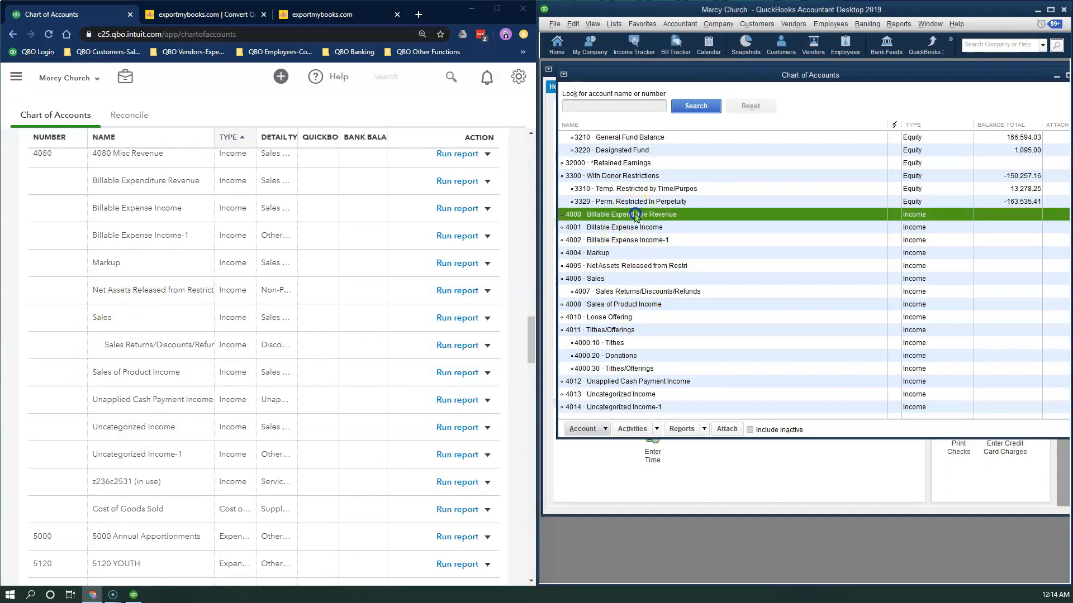
{"action": "left_click", "coordinate": [632, 228]}
{"action": "left_click", "coordinate": [631, 215]}
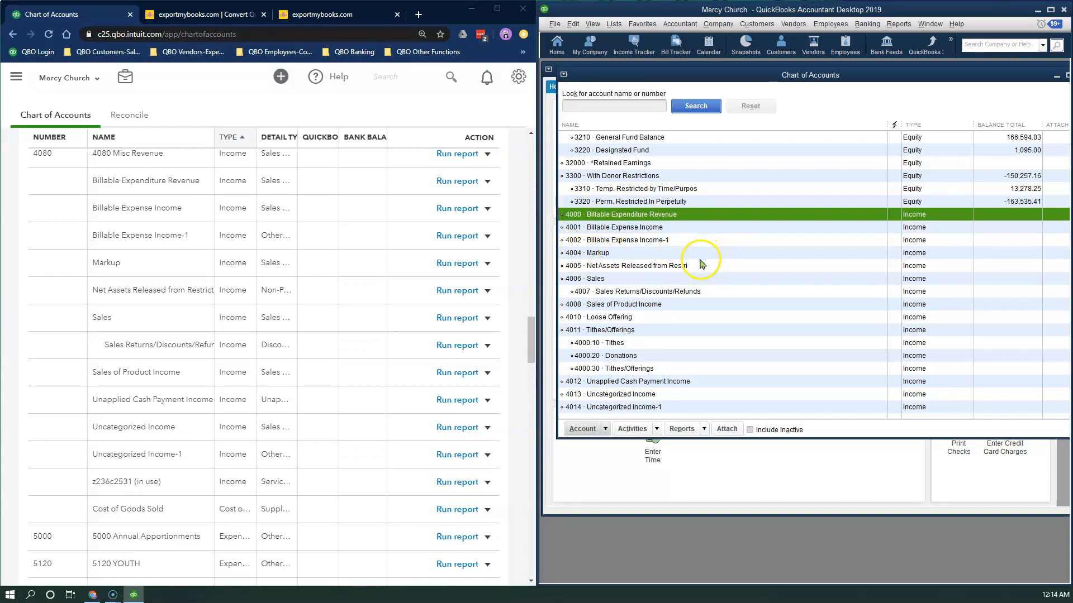
{"action": "left_click", "coordinate": [621, 290]}
{"action": "left_click", "coordinate": [575, 279]}
{"action": "left_click", "coordinate": [570, 216]}
{"action": "left_click", "coordinate": [577, 254]}
{"action": "left_click", "coordinate": [587, 290]}
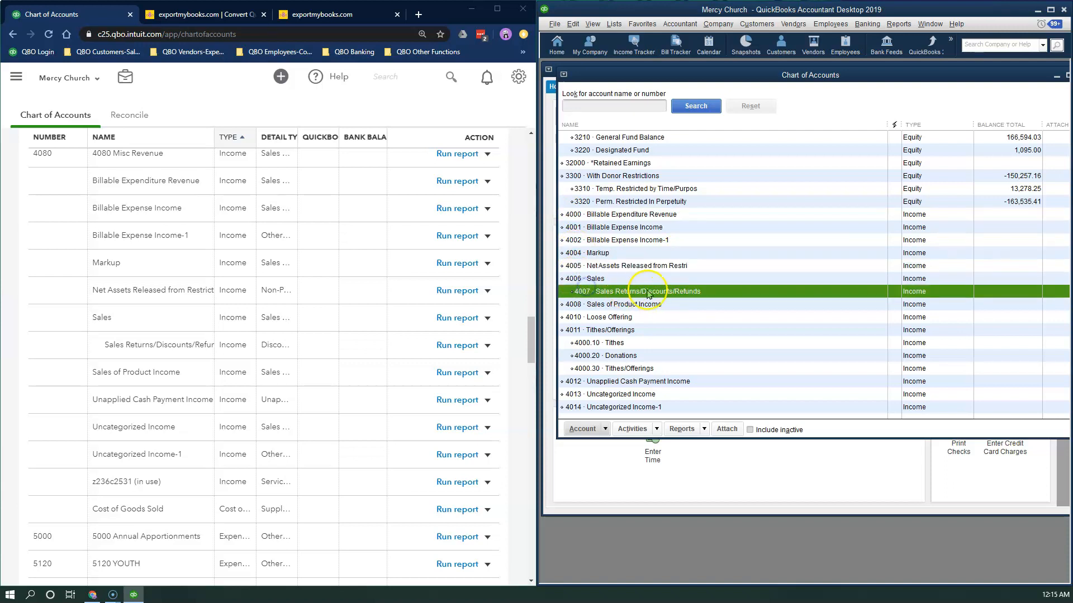
- Examine the rest of the QuickBooks Desktop account list, from the remaining income accounts through the expense, other income and non-posting accounts
{"action": "scroll", "coordinate": [661, 308], "scroll_direction": "down", "scroll_amount": 13}
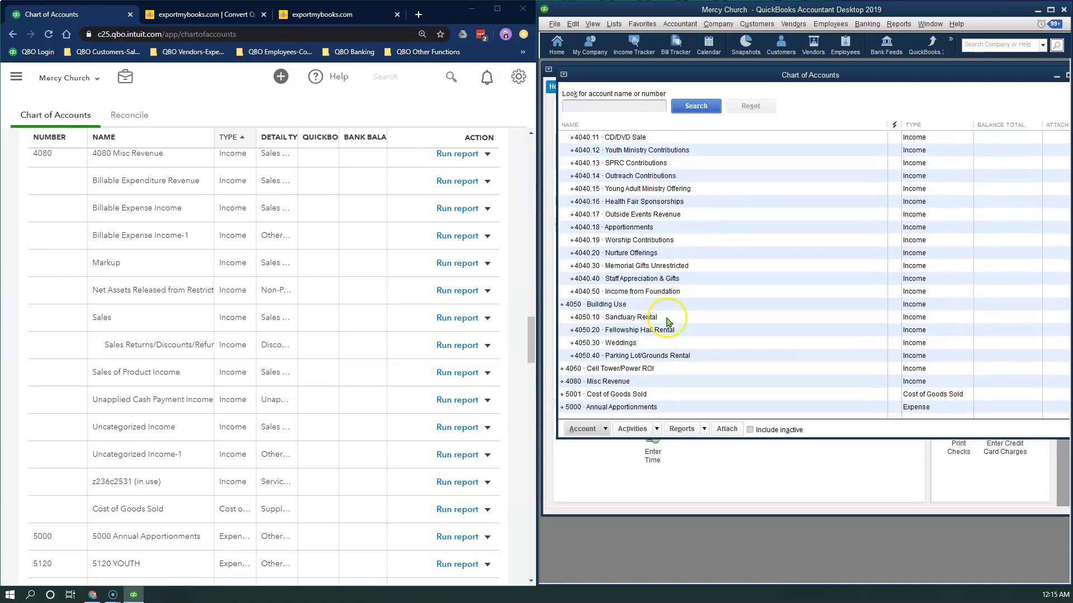
{"action": "scroll", "coordinate": [668, 323], "scroll_direction": "down", "scroll_amount": 15}
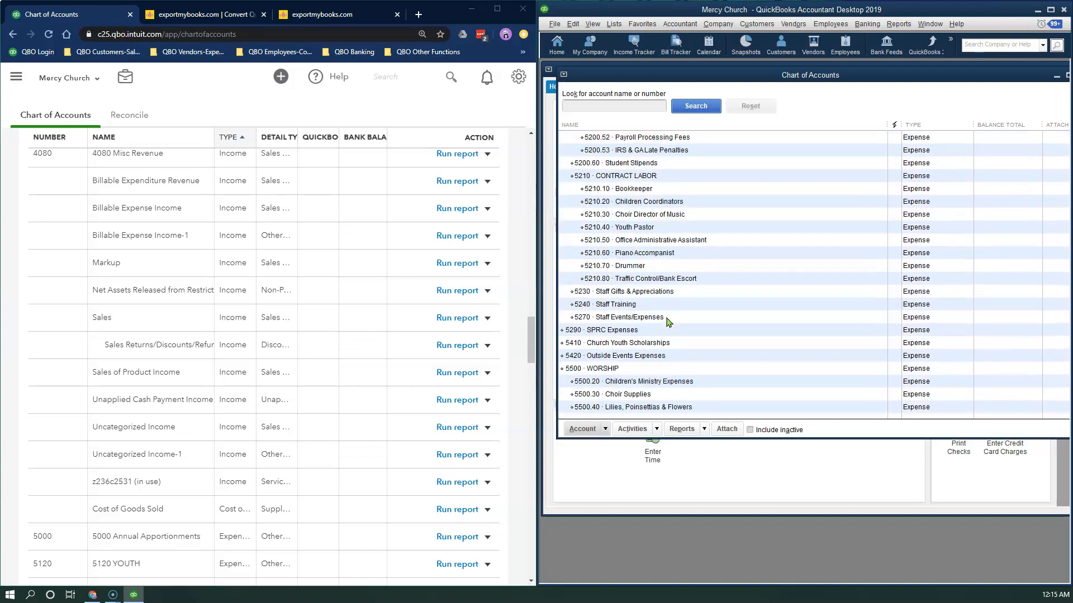
{"action": "scroll", "coordinate": [669, 322], "scroll_direction": "down", "scroll_amount": 13}
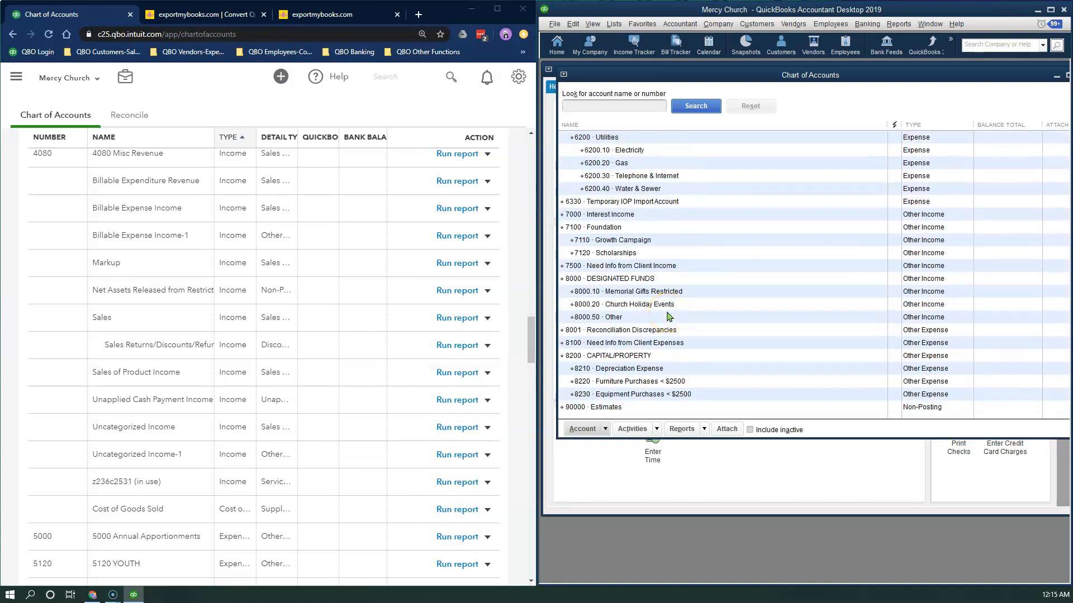
{"action": "scroll", "coordinate": [663, 372], "scroll_direction": "up", "scroll_amount": 20}
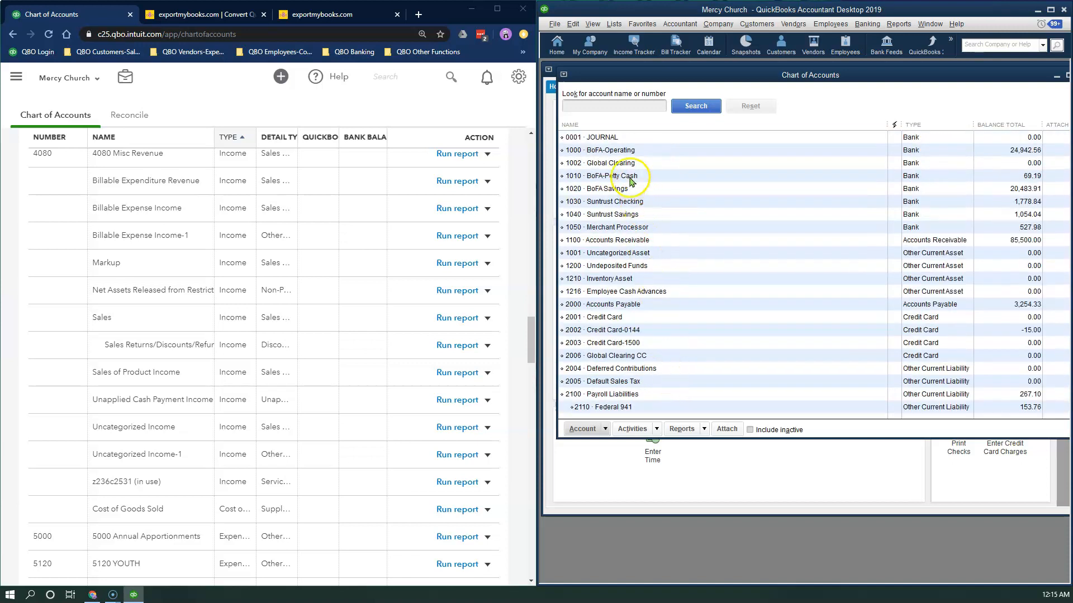
- Look for Global Clearing in the online account list, and open the 05/02/2019 bill payment from its QuickBooks Desktop register
{"action": "left_click", "coordinate": [595, 163]}
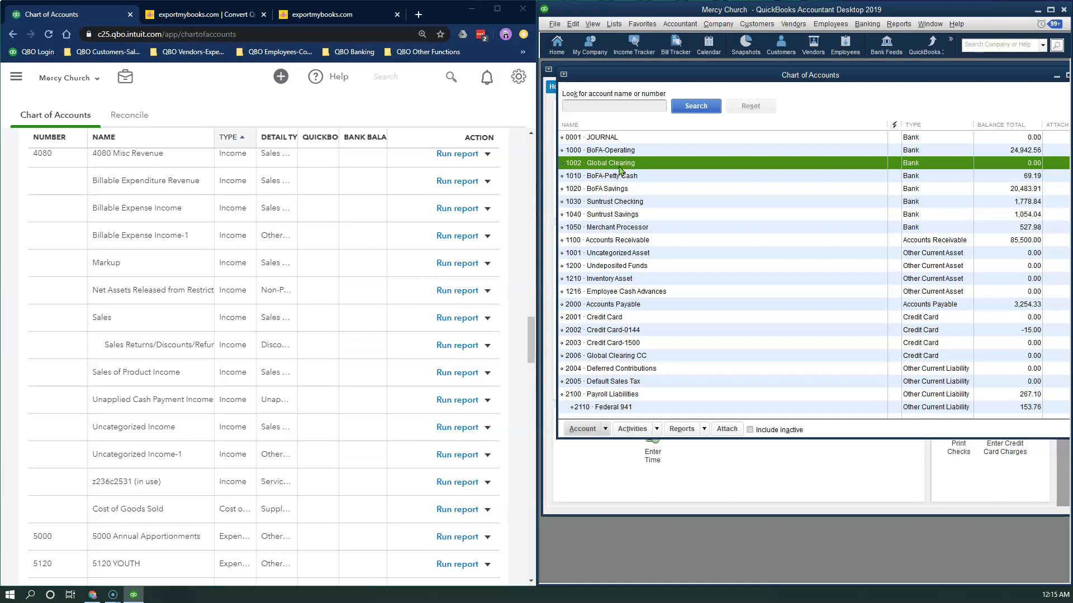
{"action": "scroll", "coordinate": [168, 312], "scroll_direction": "up", "scroll_amount": 15}
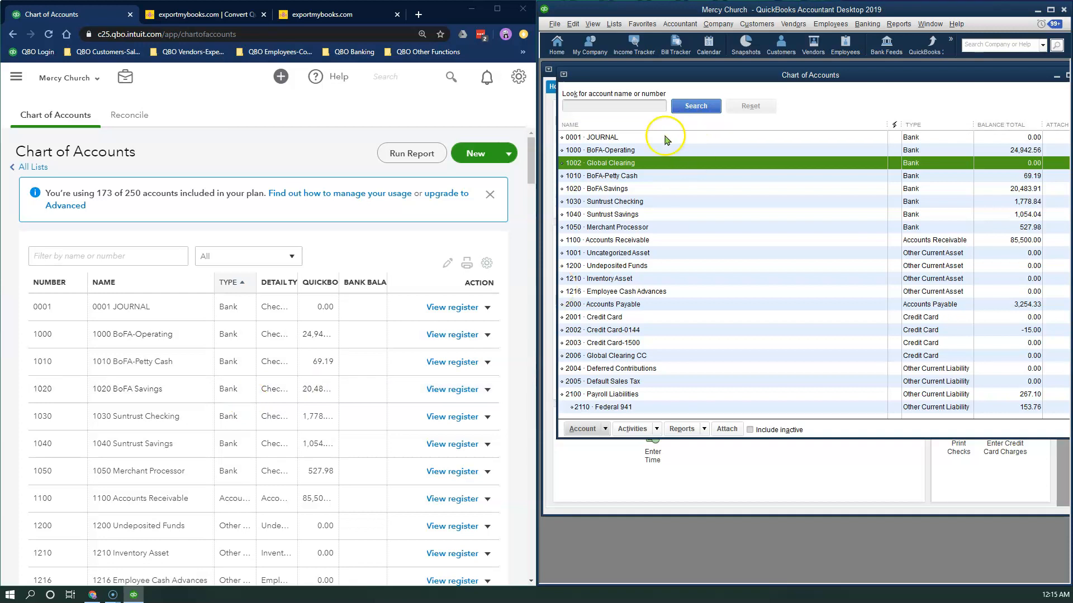
{"action": "double_click", "coordinate": [623, 167]}
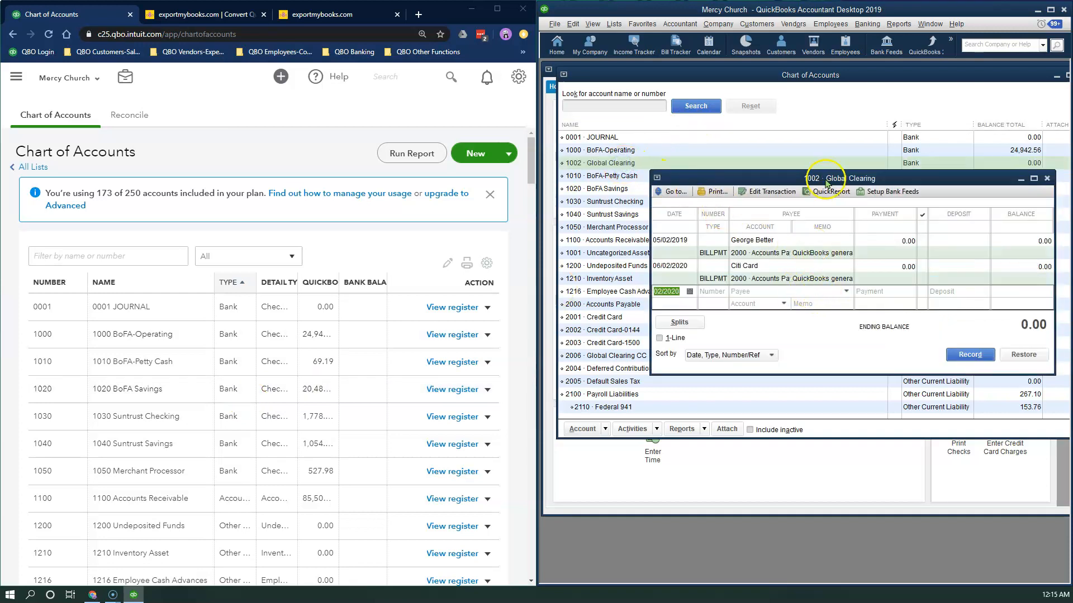
{"action": "left_click_drag", "start_coordinate": [837, 182], "coordinate": [771, 155]}
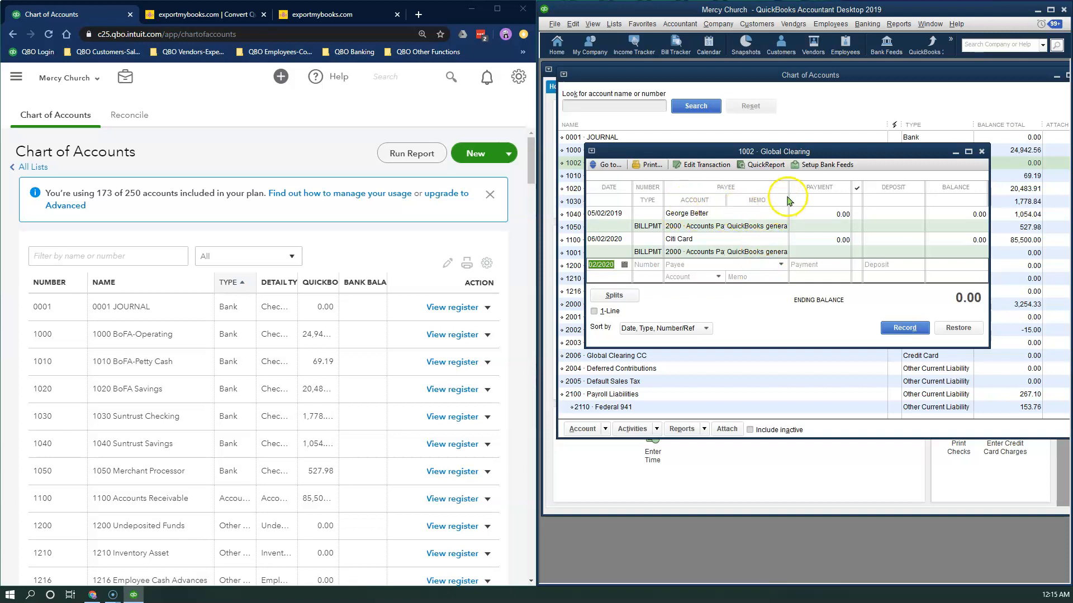
{"action": "left_click", "coordinate": [720, 224]}
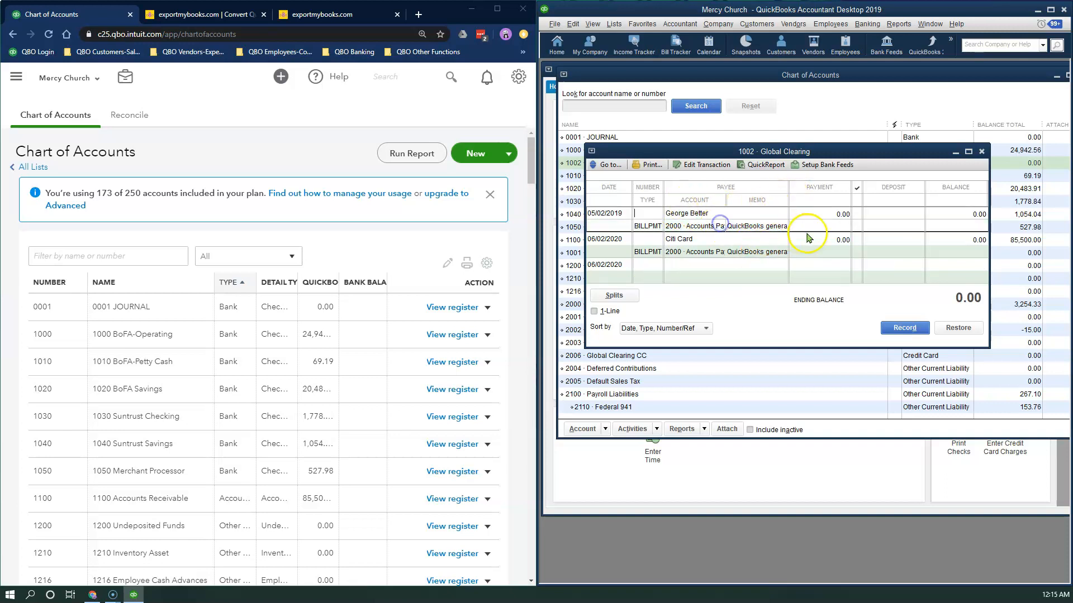
{"action": "double_click", "coordinate": [757, 229]}
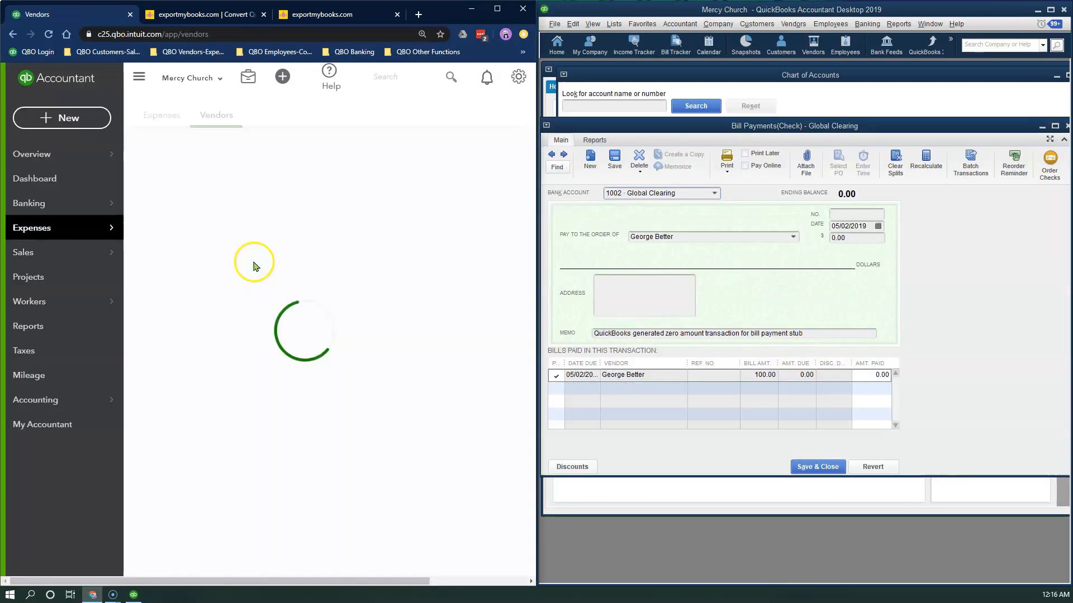
- Find the vendor from the 05/02/2019 bill payment in the full QuickBooks Online vendor list and open the vendor's transactions
{"action": "left_click", "coordinate": [313, 289]}
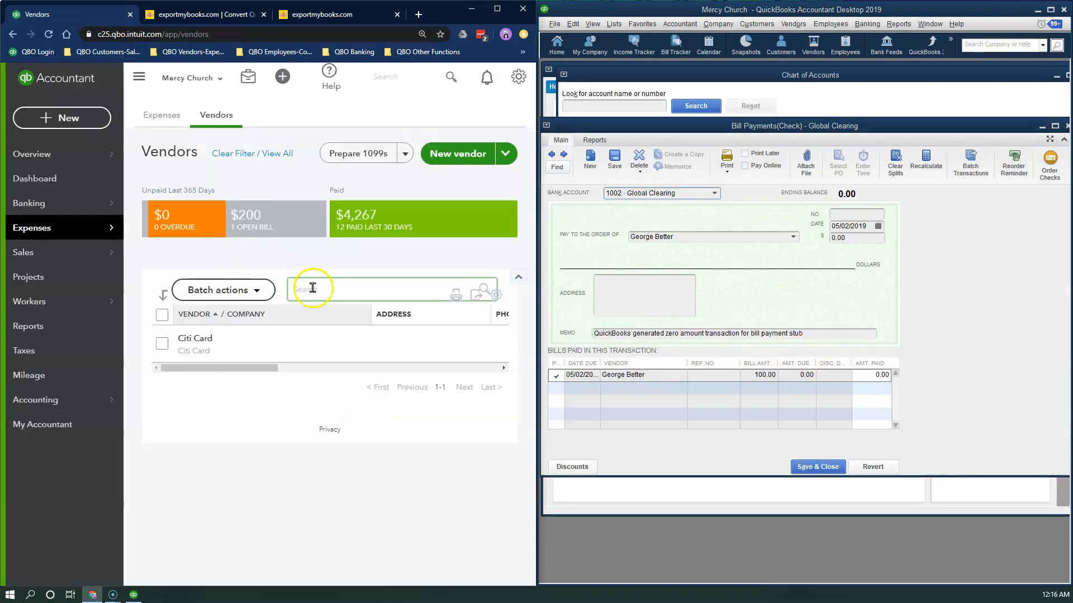
{"action": "left_click_drag", "start_coordinate": [276, 368], "coordinate": [527, 369]}
{"action": "left_click", "coordinate": [137, 77]}
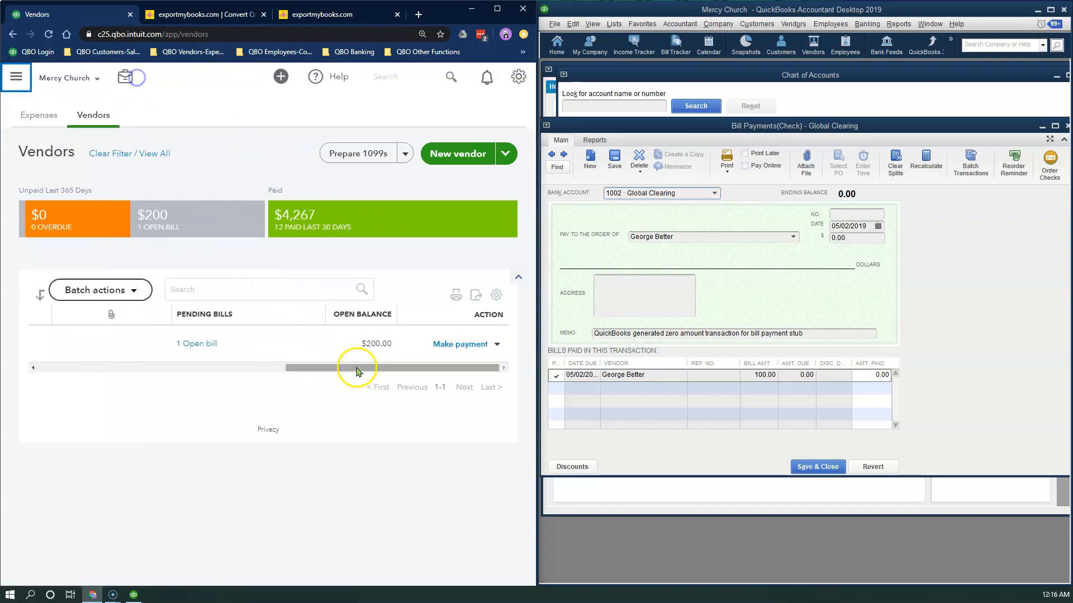
{"action": "left_click", "coordinate": [112, 153]}
{"action": "left_click", "coordinate": [211, 290]}
{"action": "type", "text": "George"}
{"action": "left_click", "coordinate": [226, 313]}
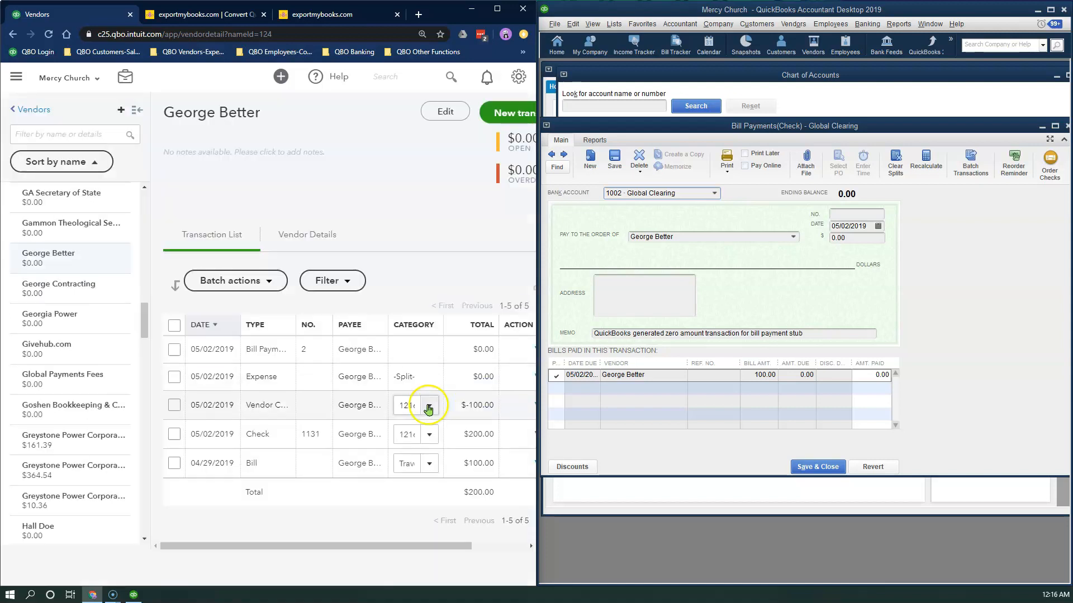
- Examine the bill and vendor credit linked in the vendor's online Bill Payment #2, and close the Global Clearing register in QuickBooks Desktop
{"action": "mouse_move", "coordinate": [402, 540]}
{"action": "left_mouse_down"}
{"action": "mouse_move", "coordinate": [460, 544]}
{"action": "mouse_move", "coordinate": [393, 541]}
{"action": "left_mouse_up"}
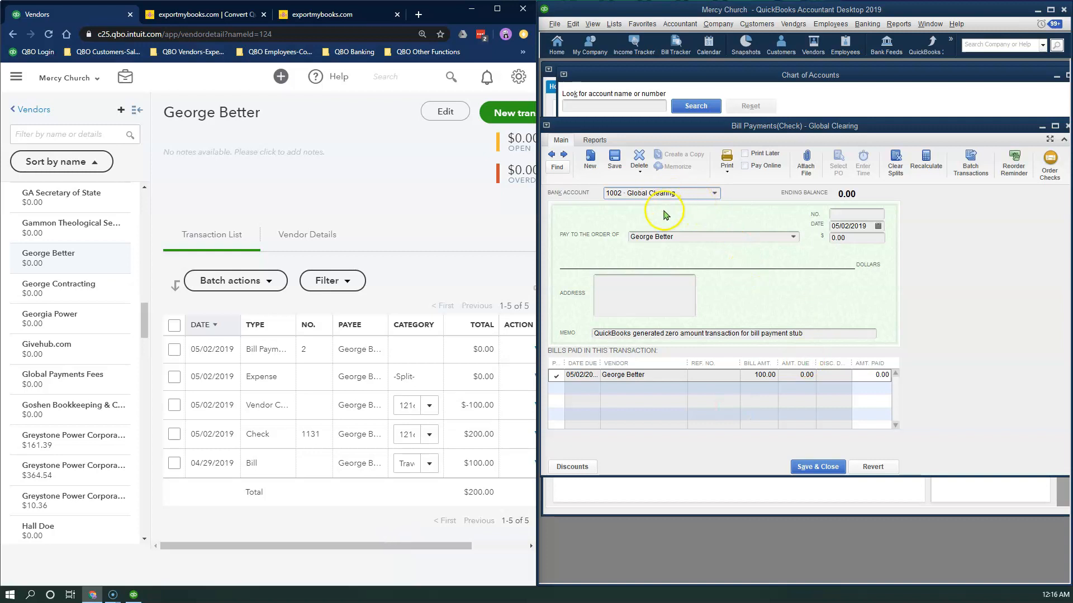
{"action": "left_click", "coordinate": [137, 110]}
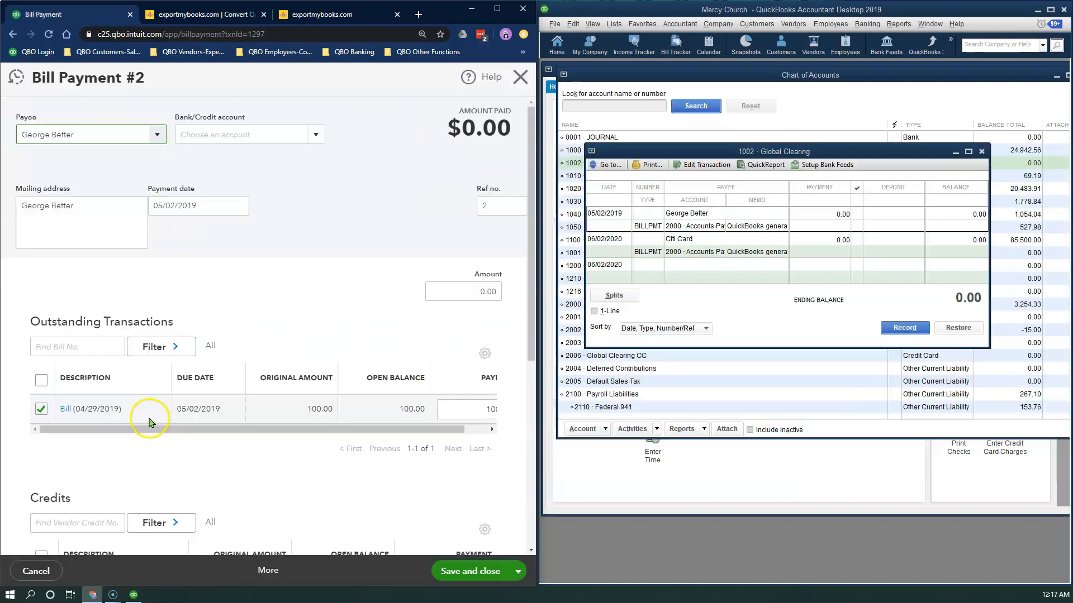
{"action": "scroll", "coordinate": [302, 446], "scroll_direction": "down", "scroll_amount": 3}
{"action": "scroll", "coordinate": [306, 447], "scroll_direction": "down", "scroll_amount": 2}
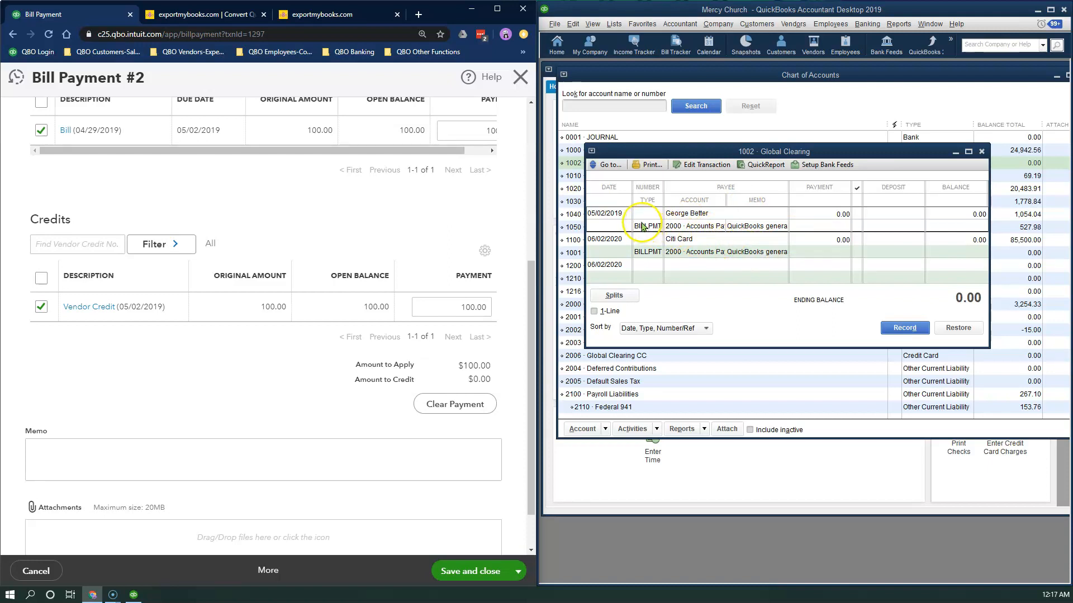
{"action": "left_click", "coordinate": [982, 152]}
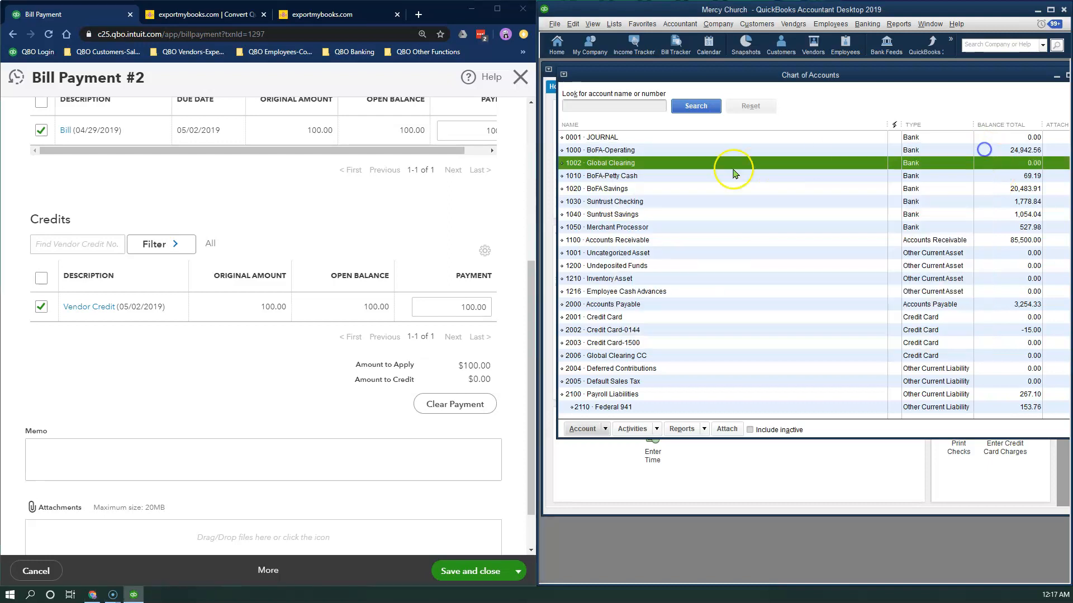
- Review the JOURNAL, Global Clearing, Undeposited Funds and Global Clearing CC accounts in the QuickBooks Desktop Chart of Accounts
{"action": "left_click", "coordinate": [605, 138]}
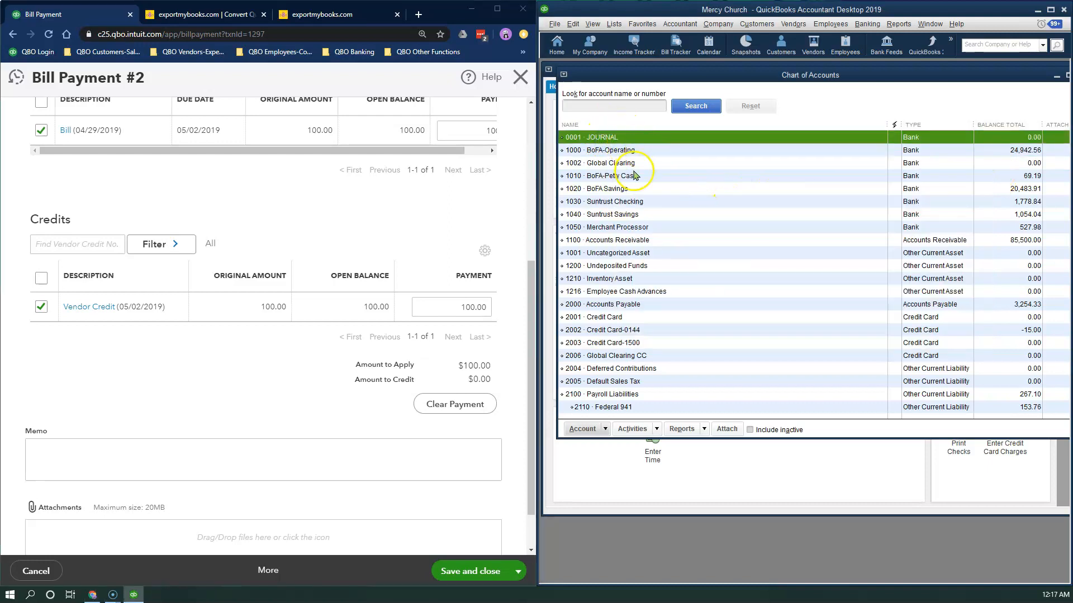
{"action": "left_click", "coordinate": [626, 163]}
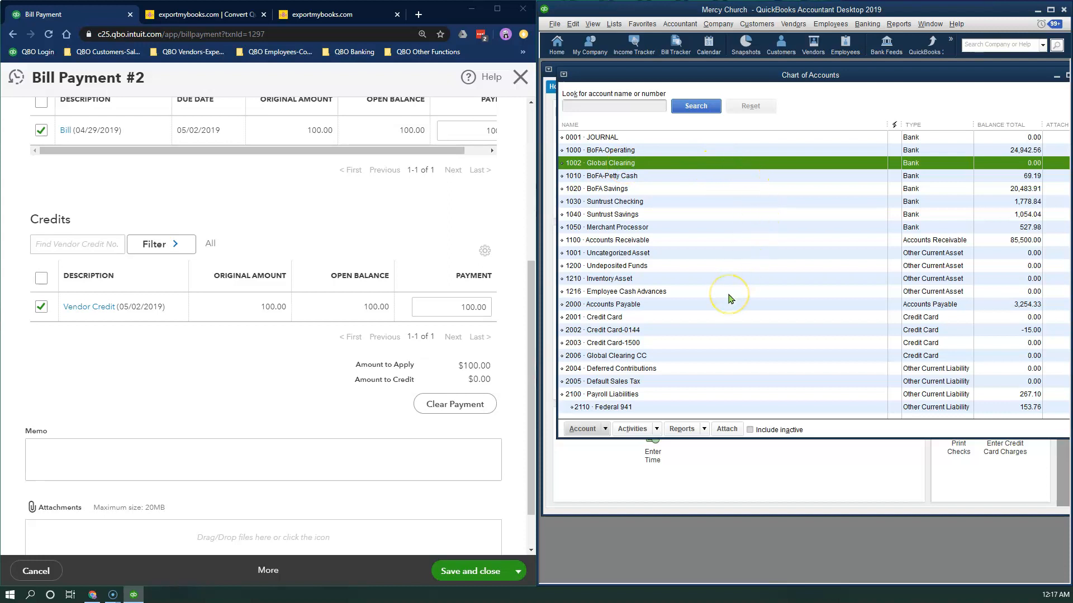
{"action": "left_click", "coordinate": [635, 266]}
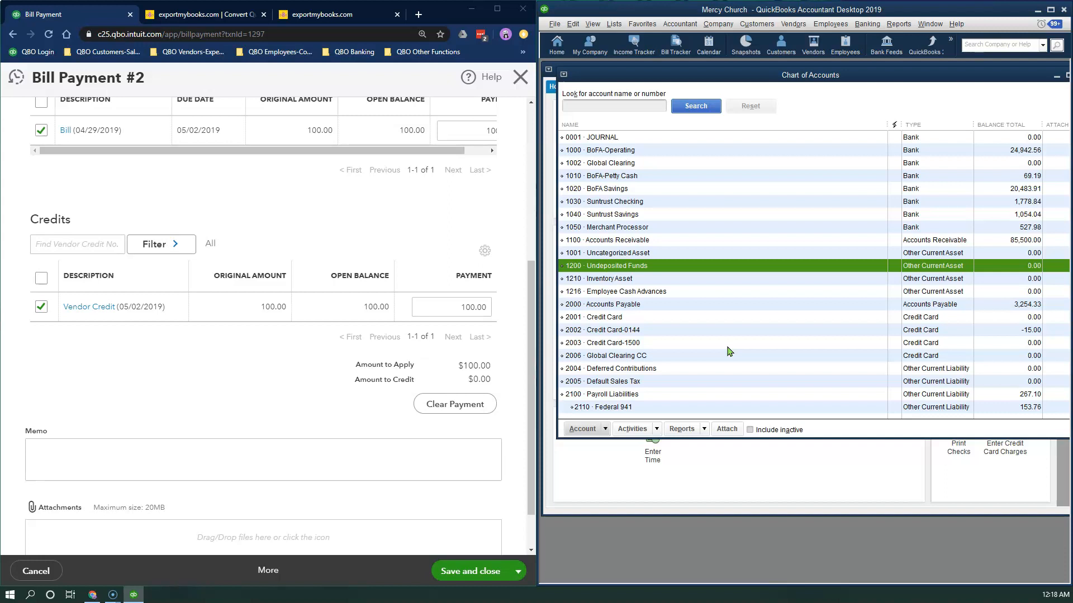
{"action": "scroll", "coordinate": [729, 351], "scroll_direction": "down", "scroll_amount": 3}
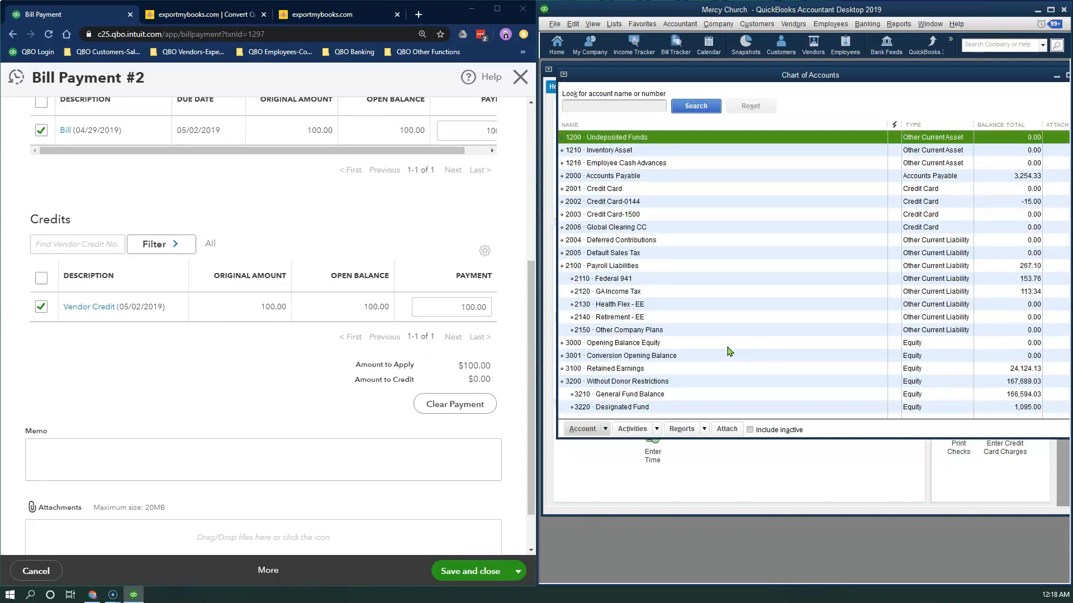
{"action": "left_click", "coordinate": [611, 229]}
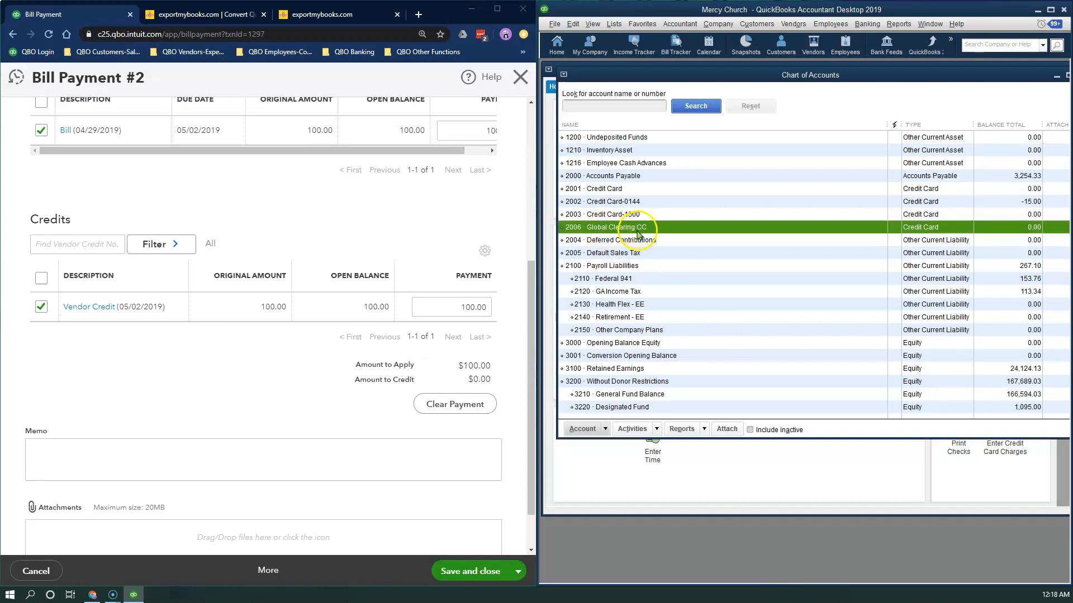
{"action": "scroll", "coordinate": [637, 276], "scroll_direction": "down", "scroll_amount": 3}
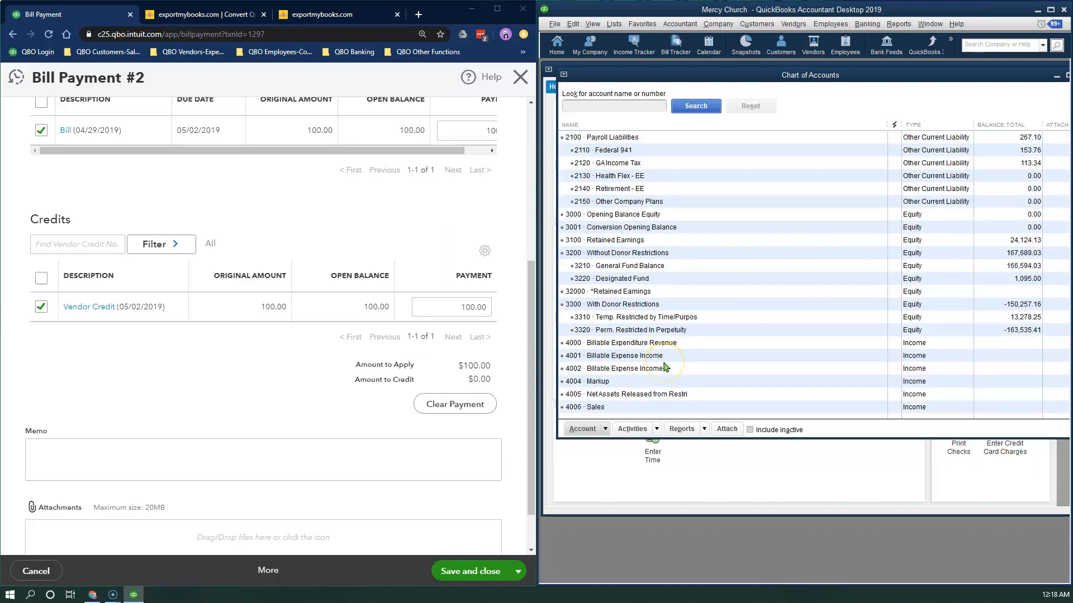
- Examine the QuickReport for 32000 *Retained Earnings and the register of 3100 Retained Earnings, closing each one
{"action": "left_click", "coordinate": [627, 293]}
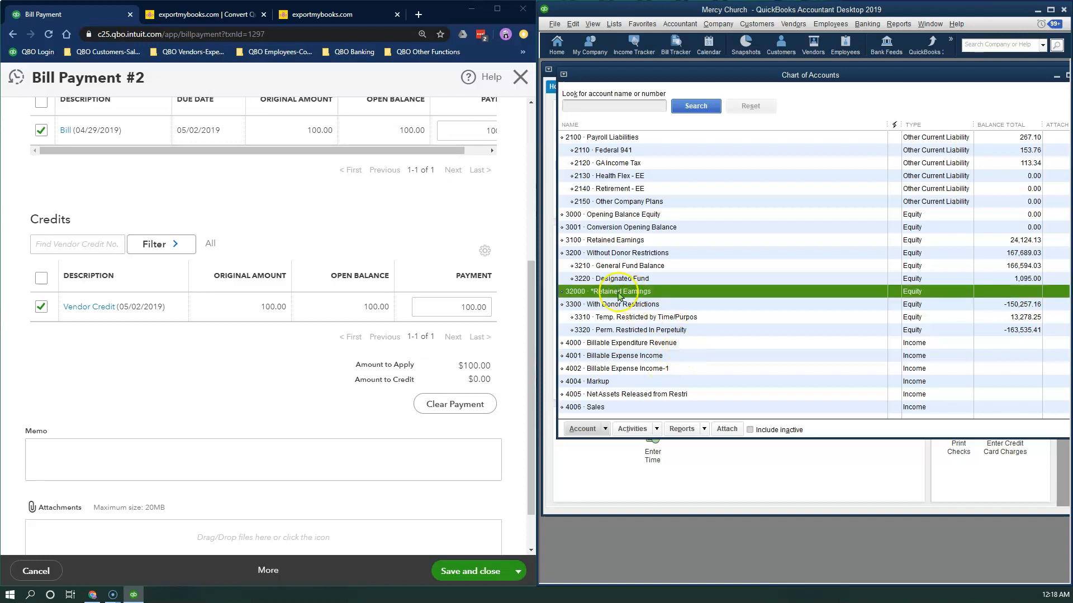
{"action": "double_click", "coordinate": [618, 291]}
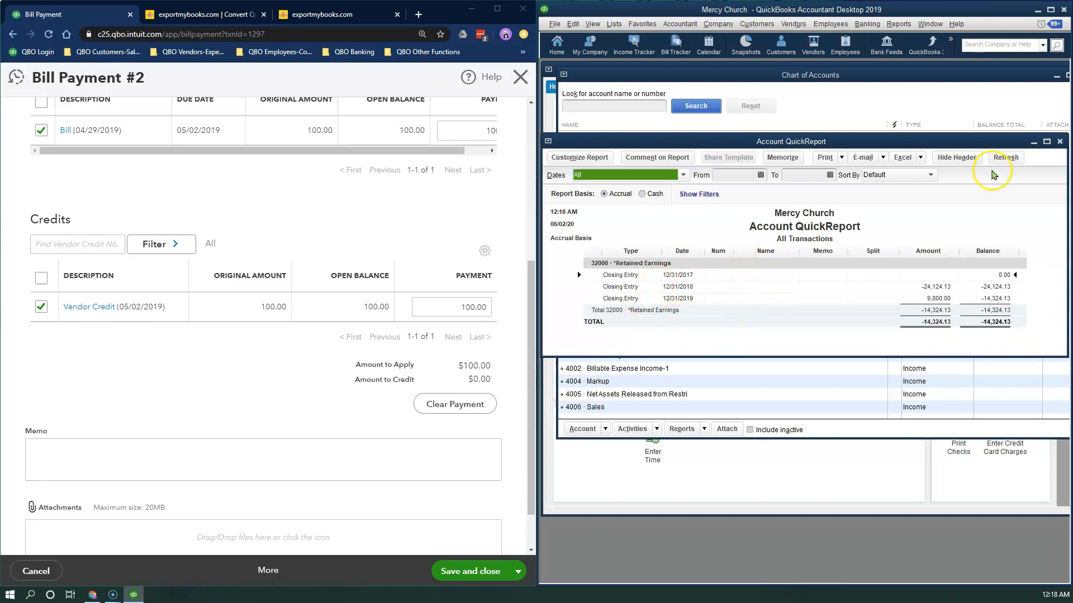
{"action": "left_click", "coordinate": [1060, 141]}
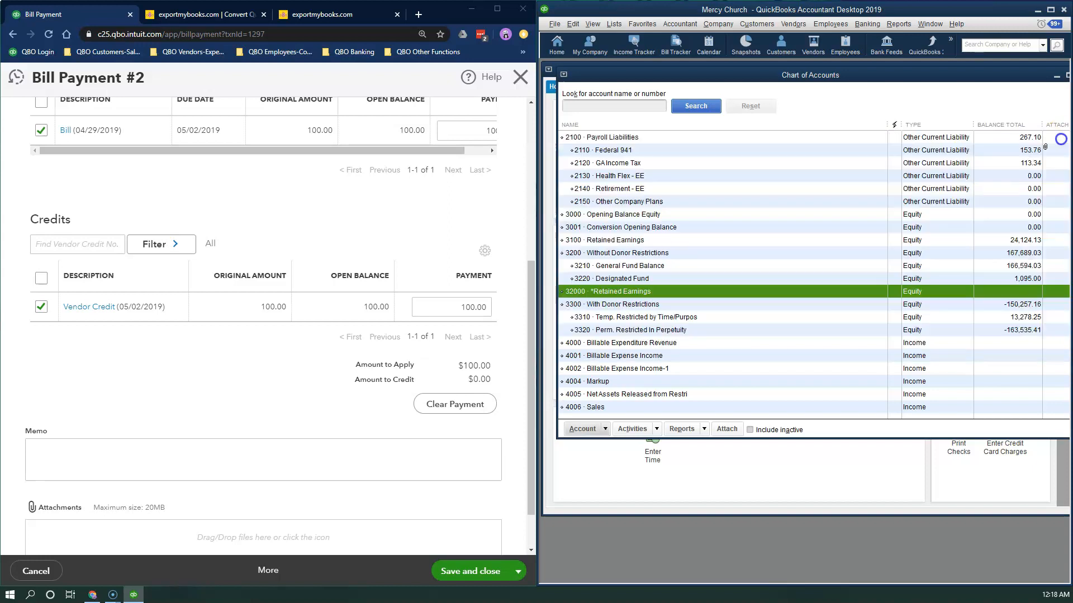
{"action": "double_click", "coordinate": [624, 241]}
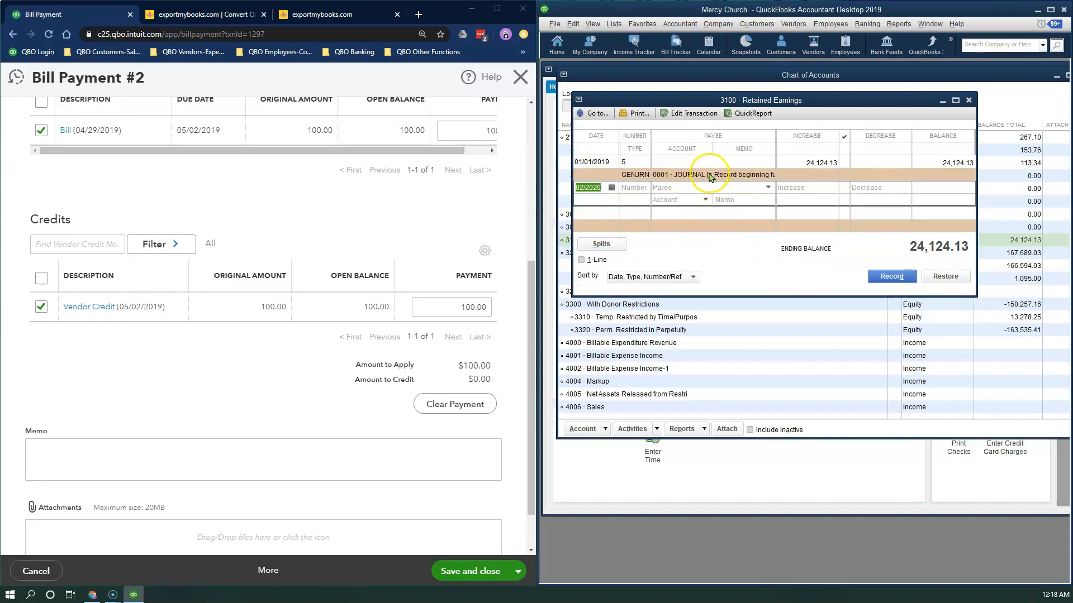
{"action": "left_click", "coordinate": [968, 100]}
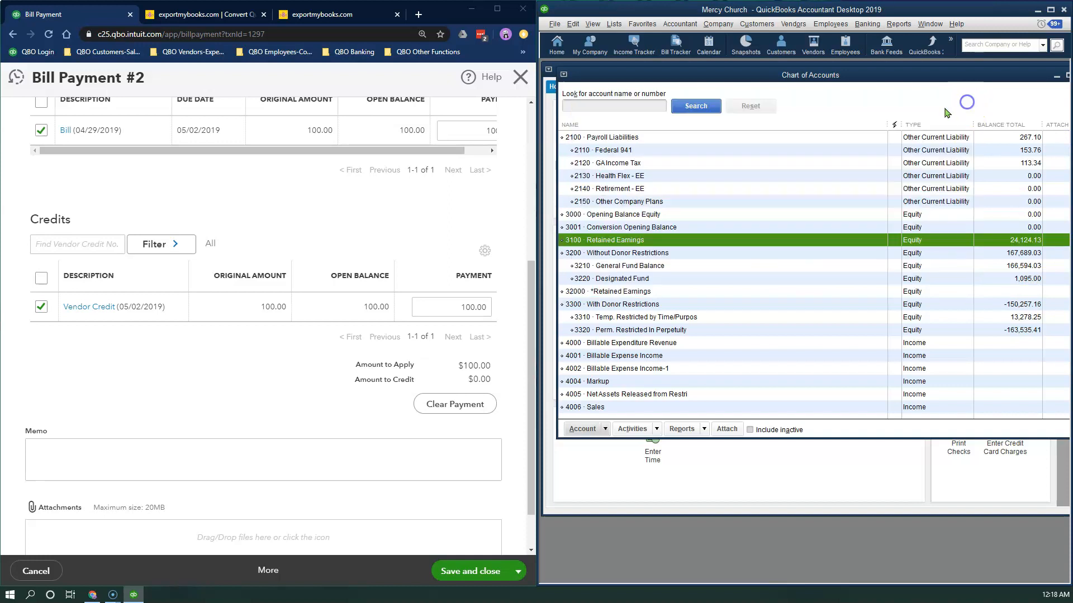
- Change the *Retained Earnings account number to 3100 and accept the merge with the existing Retained Earnings account
{"action": "left_click", "coordinate": [635, 296]}
{"action": "right_click", "coordinate": [632, 291]}
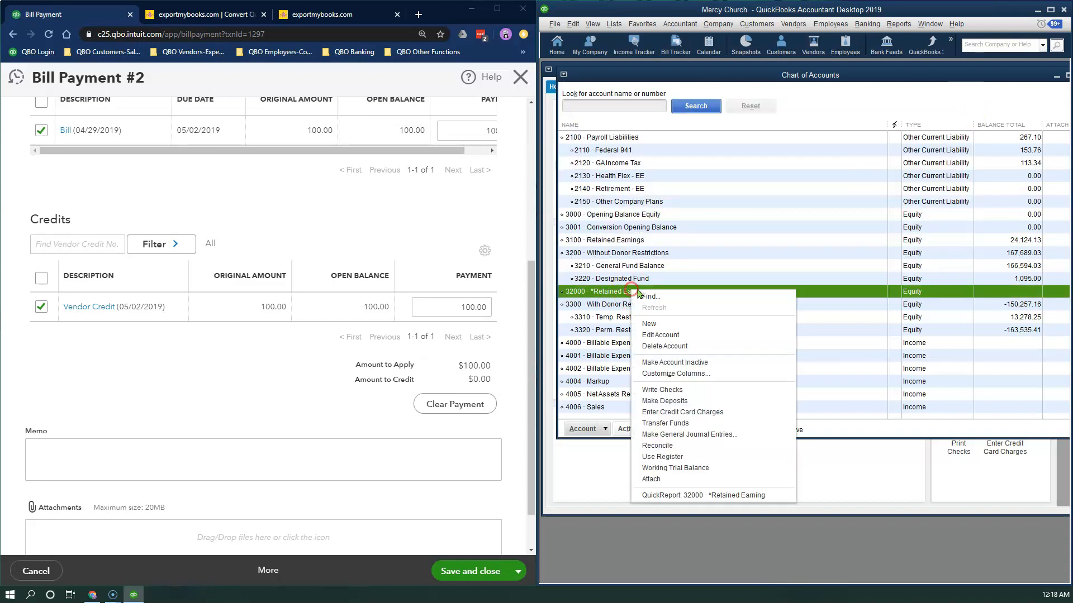
{"action": "left_click", "coordinate": [665, 335]}
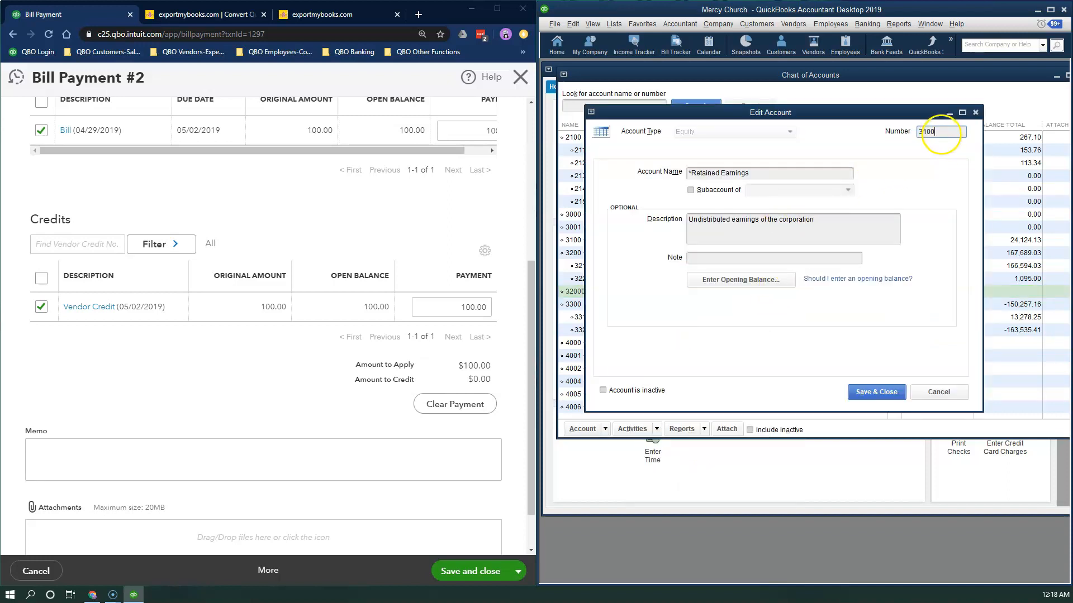
{"action": "left_click", "coordinate": [875, 392]}
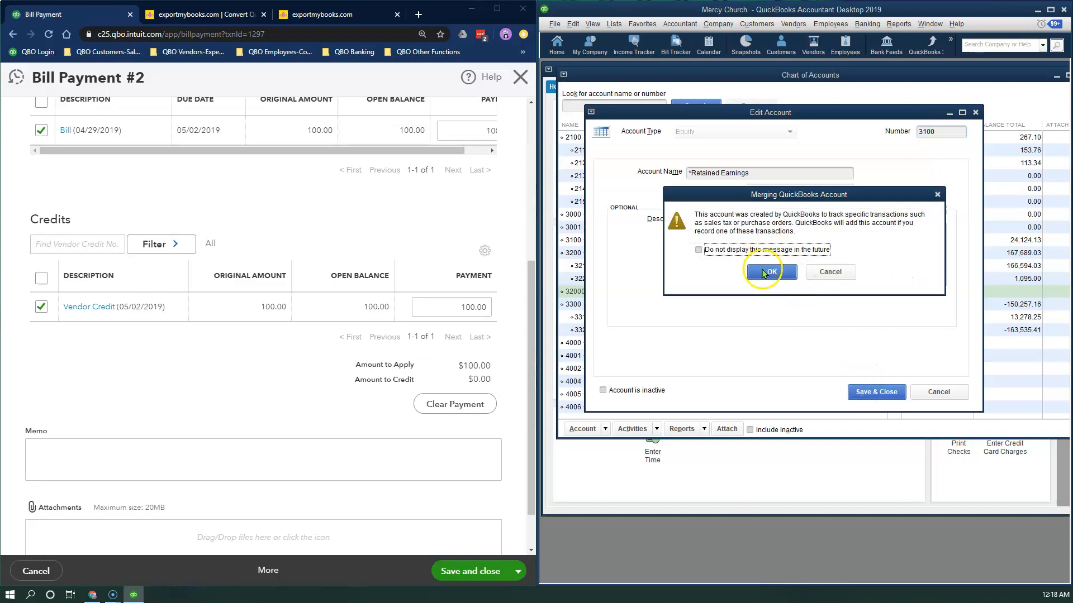
{"action": "left_click", "coordinate": [763, 273]}
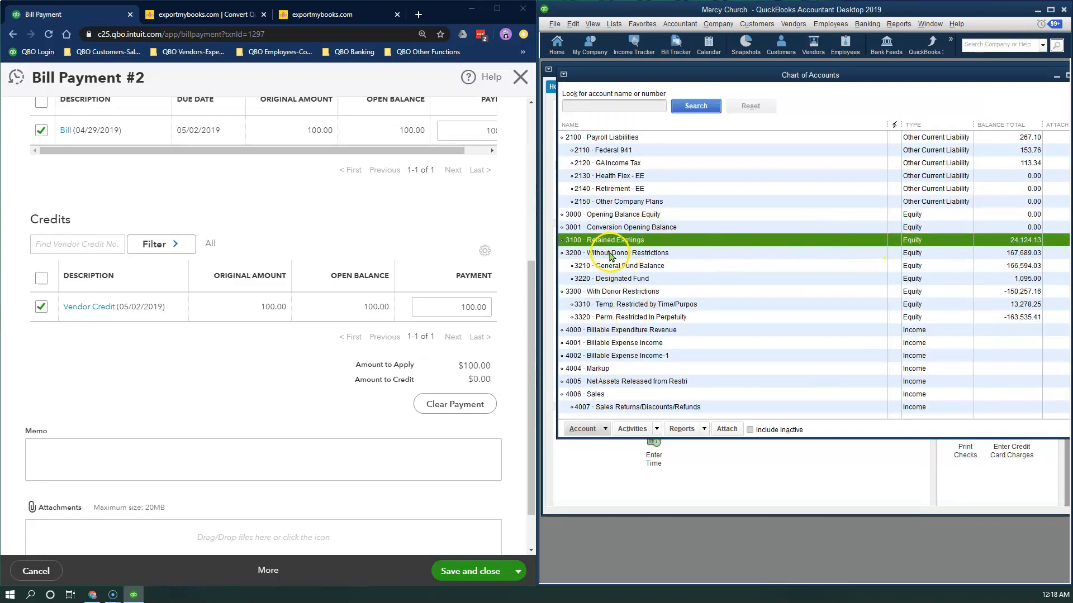
- Review the equity and income accounts in the Chart of Accounts, including Net Assets Released from Restri and Sales Returns/Discounts/Refunds
{"action": "scroll", "coordinate": [727, 350], "scroll_direction": "down", "scroll_amount": 1}
{"action": "left_click", "coordinate": [659, 267]}
{"action": "left_click", "coordinate": [658, 304]}
{"action": "left_click", "coordinate": [657, 321]}
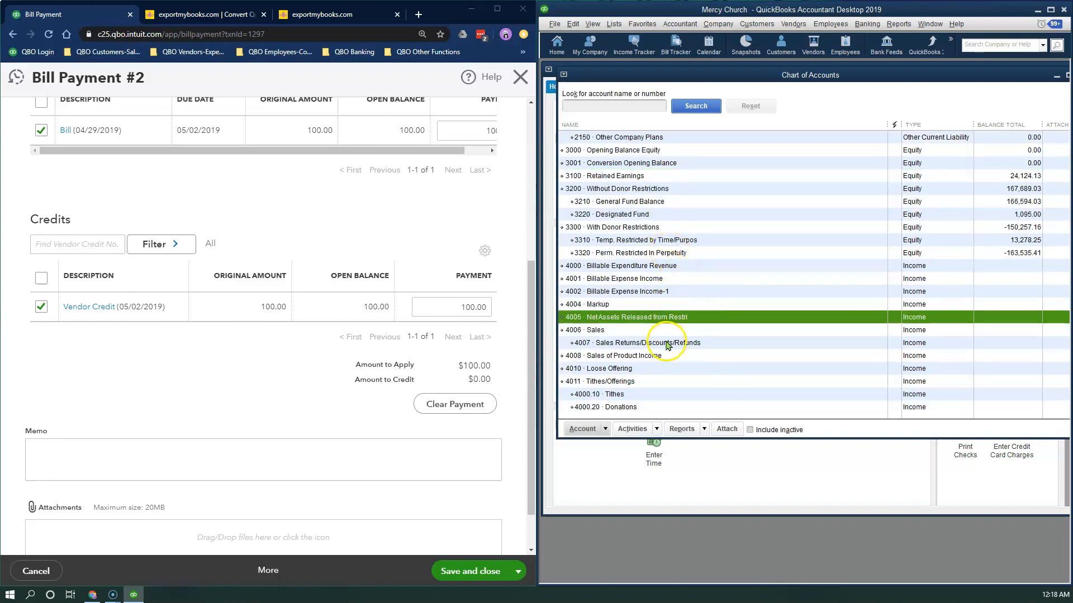
{"action": "left_click", "coordinate": [666, 344]}
{"action": "left_click", "coordinate": [661, 304]}
{"action": "left_click", "coordinate": [653, 365]}
{"action": "scroll", "coordinate": [721, 369], "scroll_direction": "down", "scroll_amount": 9}
{"action": "scroll", "coordinate": [727, 374], "scroll_direction": "up", "scroll_amount": 15}
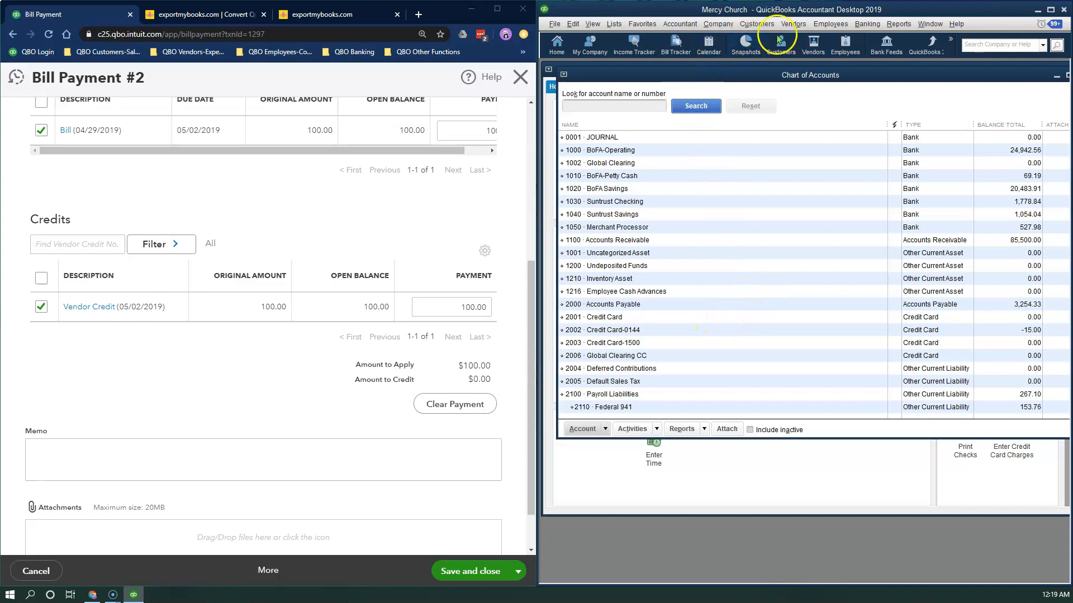
- Open the standard Profit & Loss report in QuickBooks Desktop for all dates and enlarge its window
{"action": "left_click", "coordinate": [898, 23]}
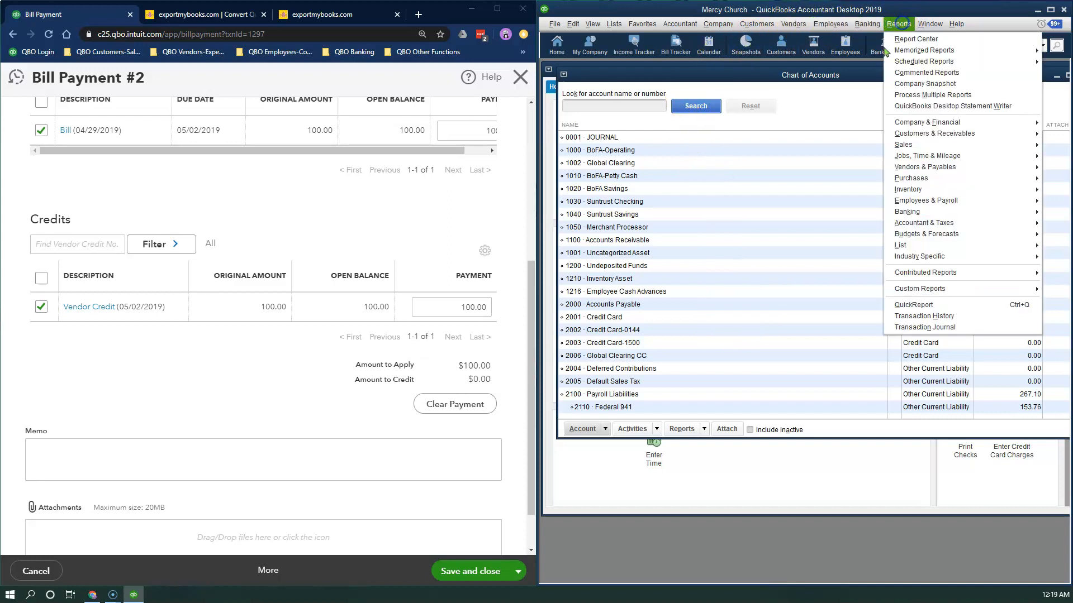
{"action": "mouse_move", "coordinate": [924, 124]}
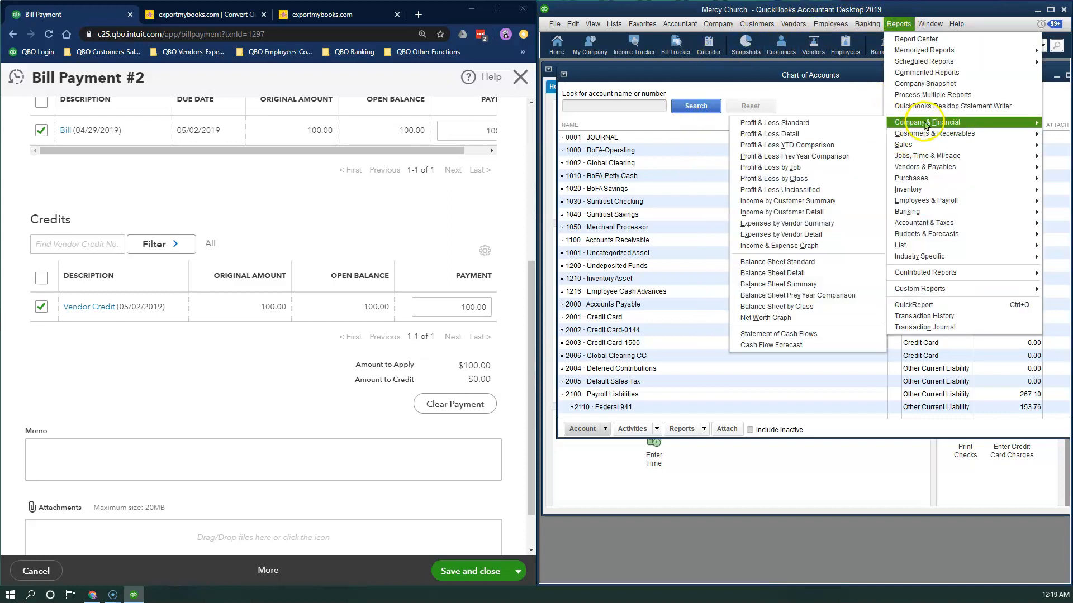
{"action": "left_click", "coordinate": [808, 124]}
{"action": "left_click", "coordinate": [680, 131]}
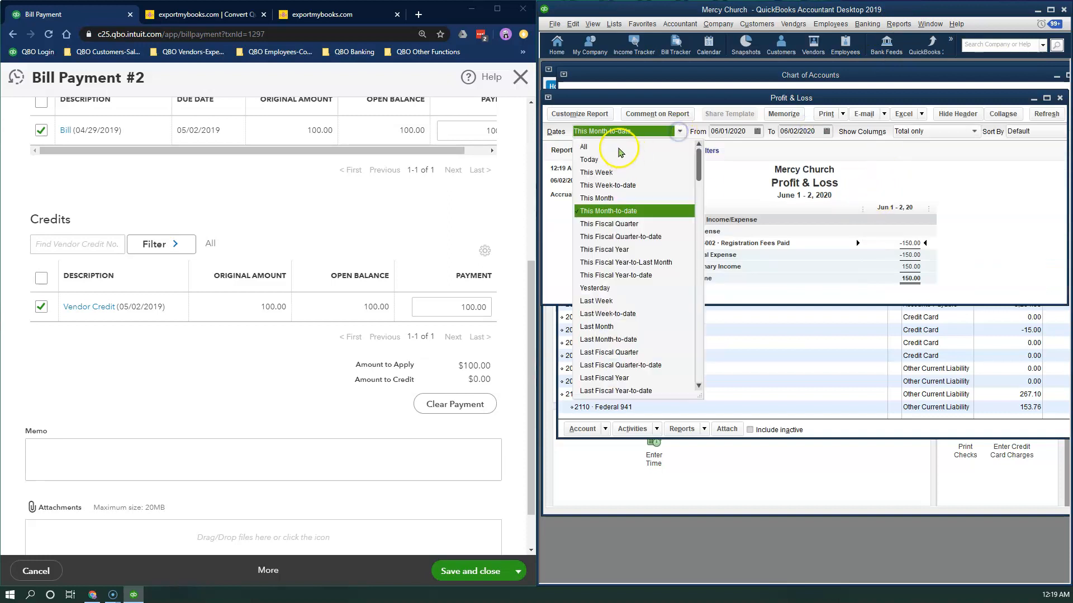
{"action": "left_click", "coordinate": [677, 140]}
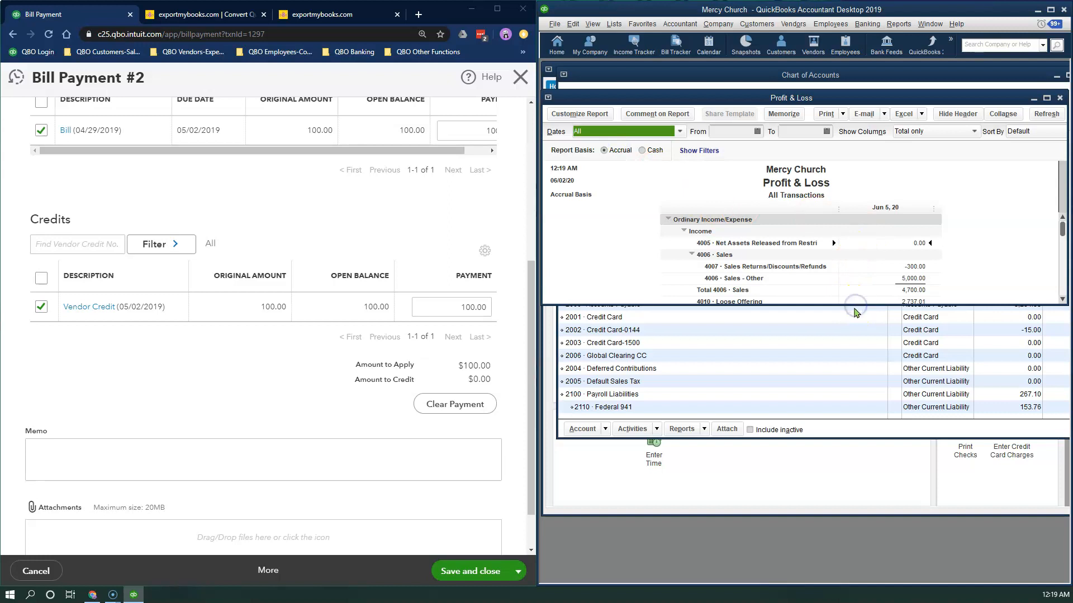
{"action": "left_click_drag", "start_coordinate": [855, 305], "coordinate": [864, 438]}
- Switch to QuickBooks Online, close the bill payment and open the Profit and Loss report
{"action": "scroll", "coordinate": [276, 219], "scroll_direction": "up", "scroll_amount": 5}
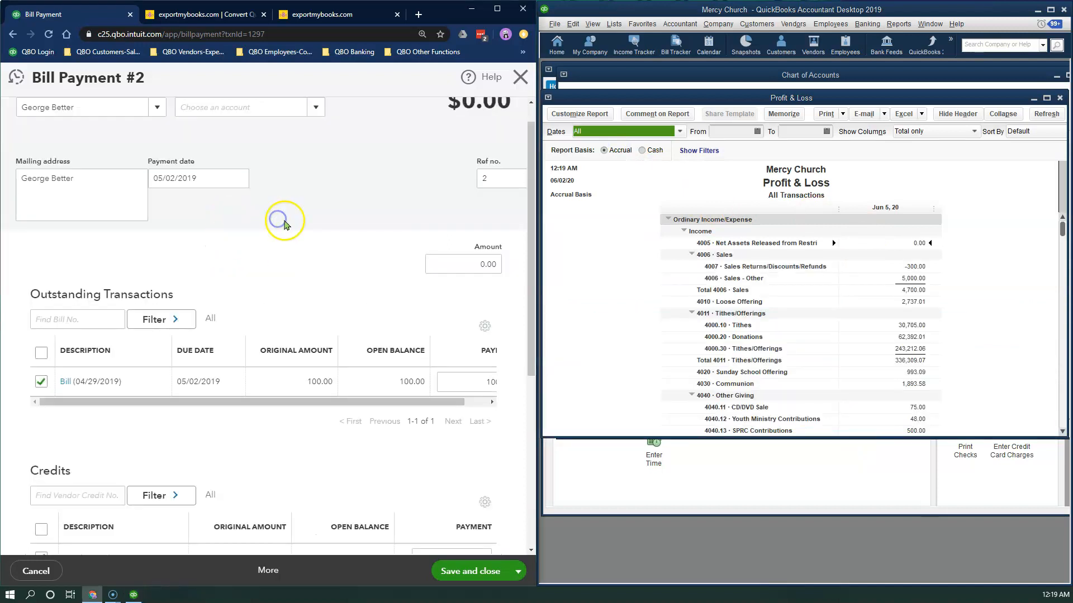
{"action": "left_click", "coordinate": [506, 89]}
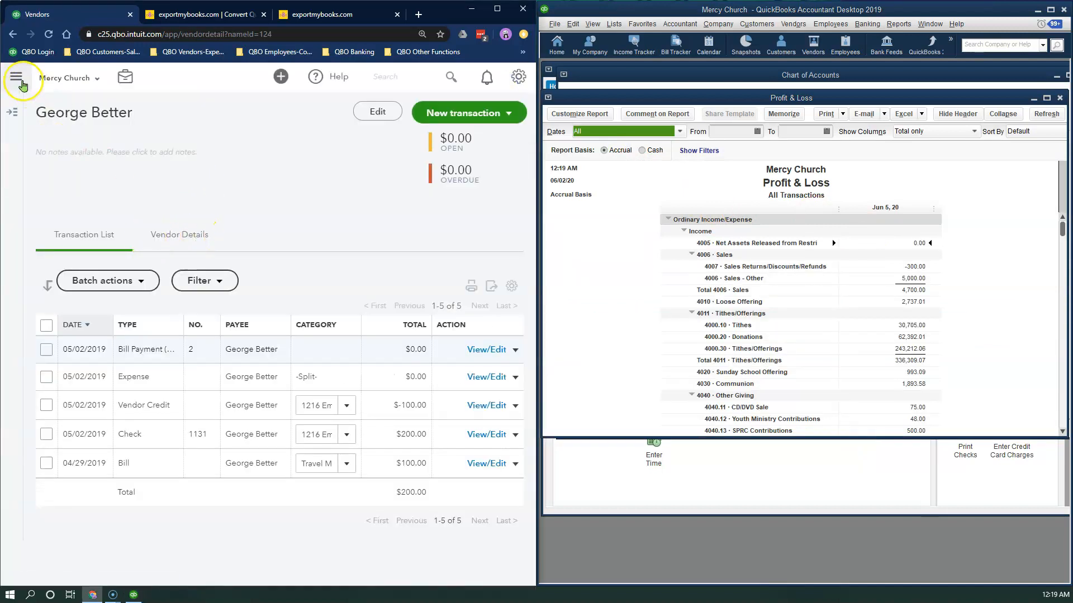
{"action": "left_click", "coordinate": [19, 78]}
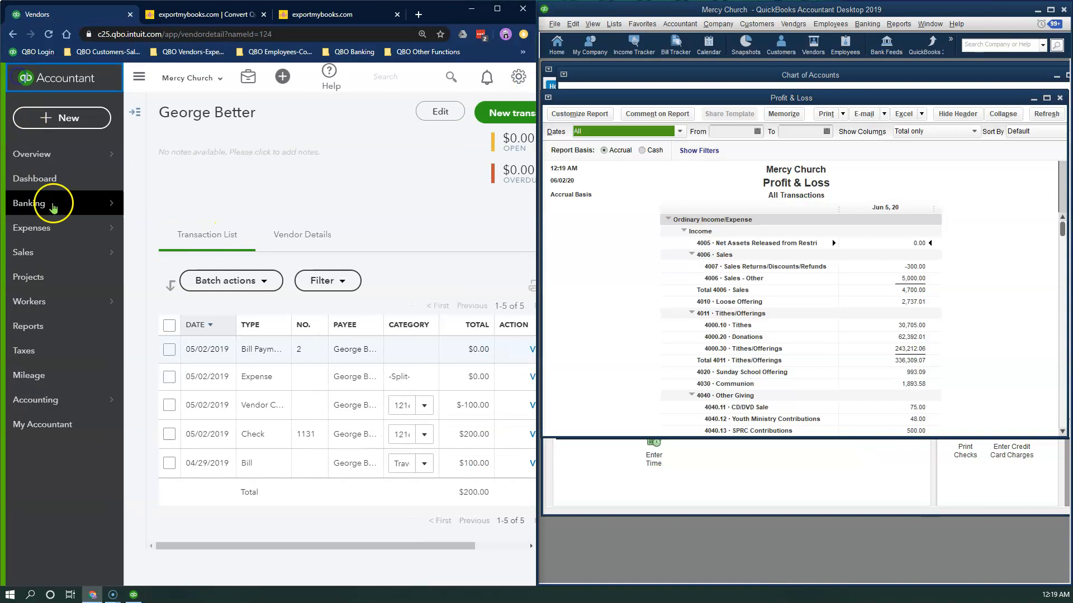
{"action": "left_click", "coordinate": [70, 326]}
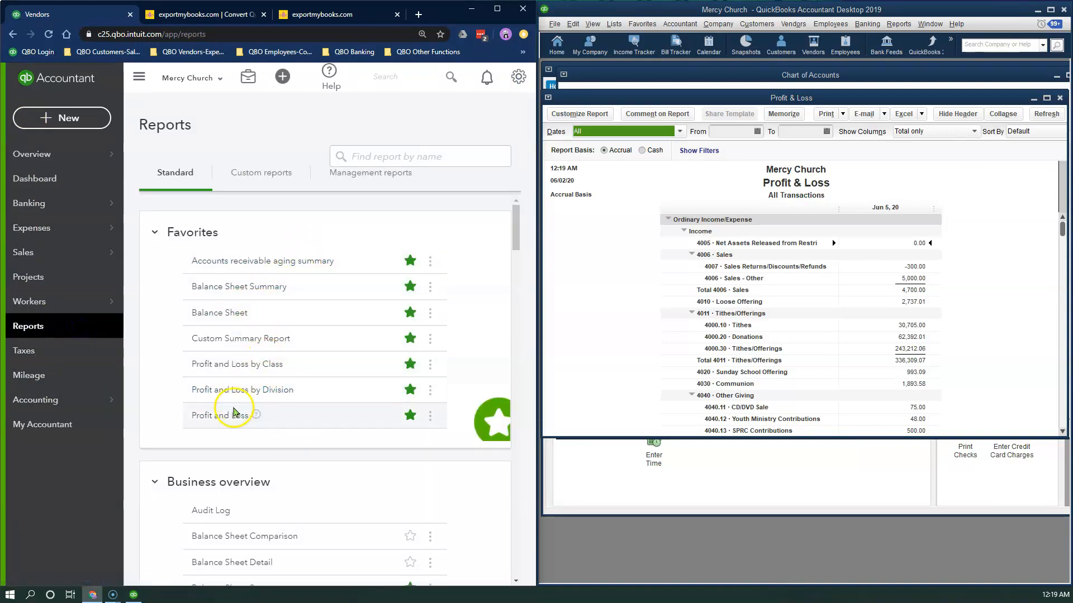
{"action": "left_click", "coordinate": [235, 417]}
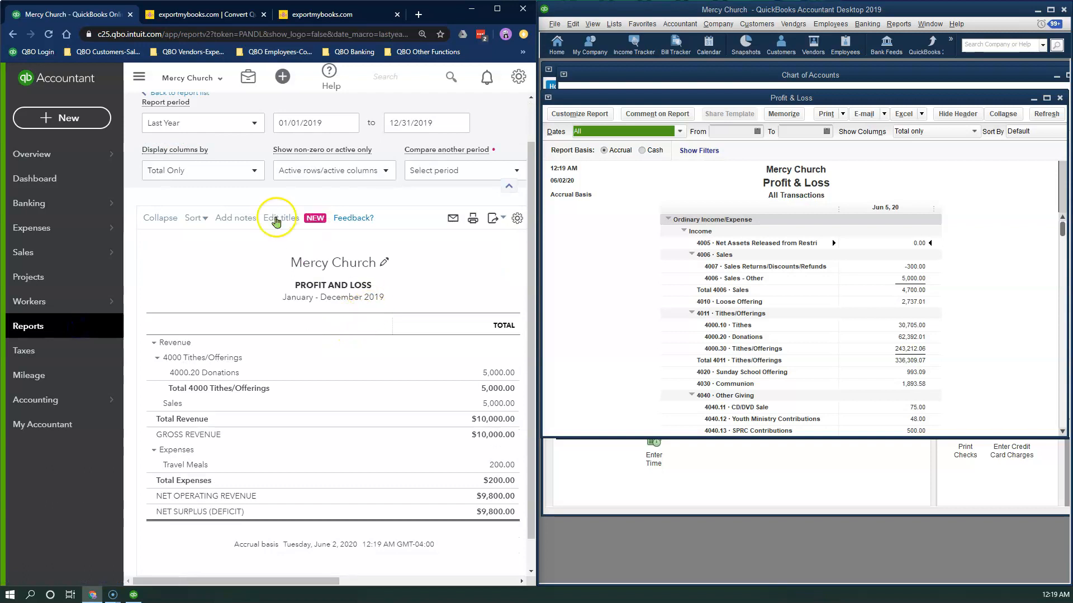
- Run the QuickBooks Online Profit and Loss report for All Dates, collapsing the navigation and widening the browser window
{"action": "left_click", "coordinate": [241, 122]}
{"action": "scroll", "coordinate": [209, 185], "scroll_direction": "up", "scroll_amount": 5}
{"action": "left_click", "coordinate": [203, 144]}
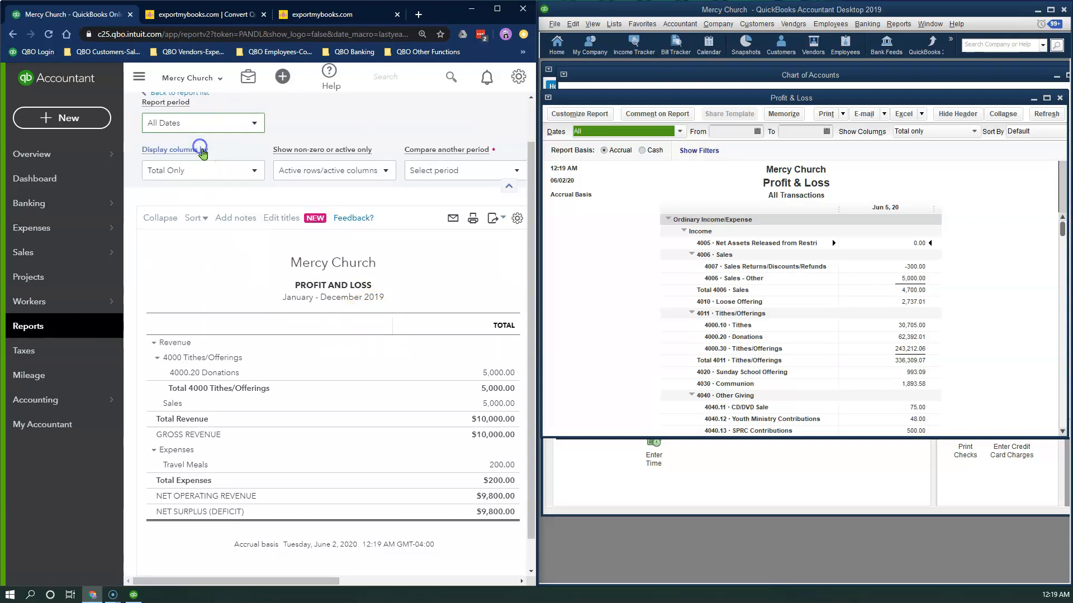
{"action": "left_click", "coordinate": [138, 87]}
{"action": "left_click", "coordinate": [465, 171]}
{"action": "left_click_drag", "start_coordinate": [537, 227], "coordinate": [550, 227]}
{"action": "left_click", "coordinate": [532, 162]}
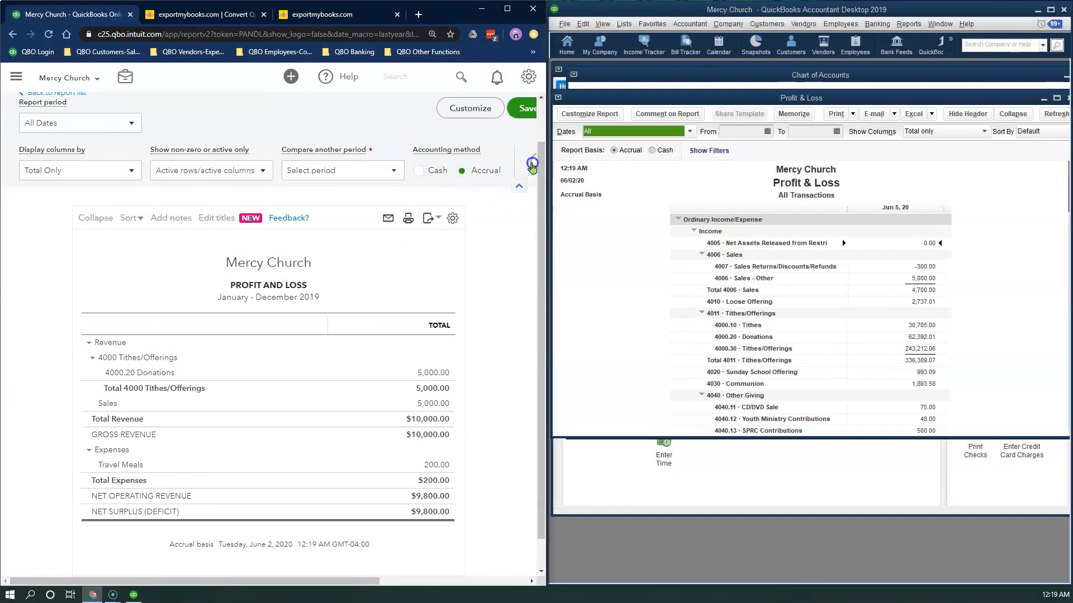
- Compare the accrual-basis Profit and Loss figures in QuickBooks Online and Desktop, down to net surplus and net income
{"action": "scroll", "coordinate": [494, 352], "scroll_direction": "down", "scroll_amount": 3}
{"action": "scroll", "coordinate": [496, 376], "scroll_direction": "down", "scroll_amount": 15}
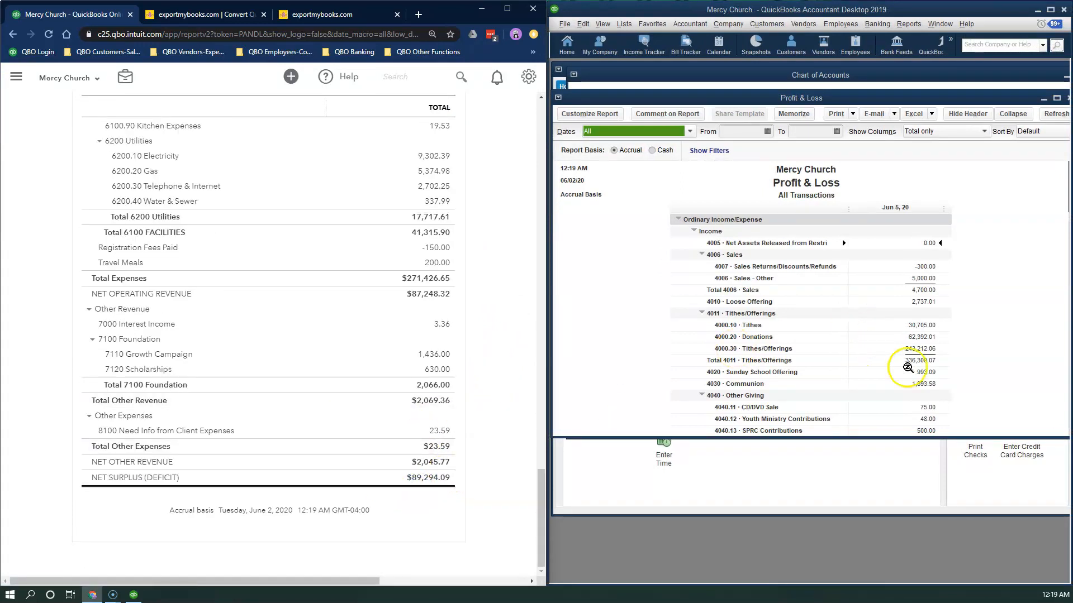
{"action": "scroll", "coordinate": [922, 366], "scroll_direction": "down", "scroll_amount": 12}
{"action": "scroll", "coordinate": [934, 371], "scroll_direction": "down", "scroll_amount": 15}
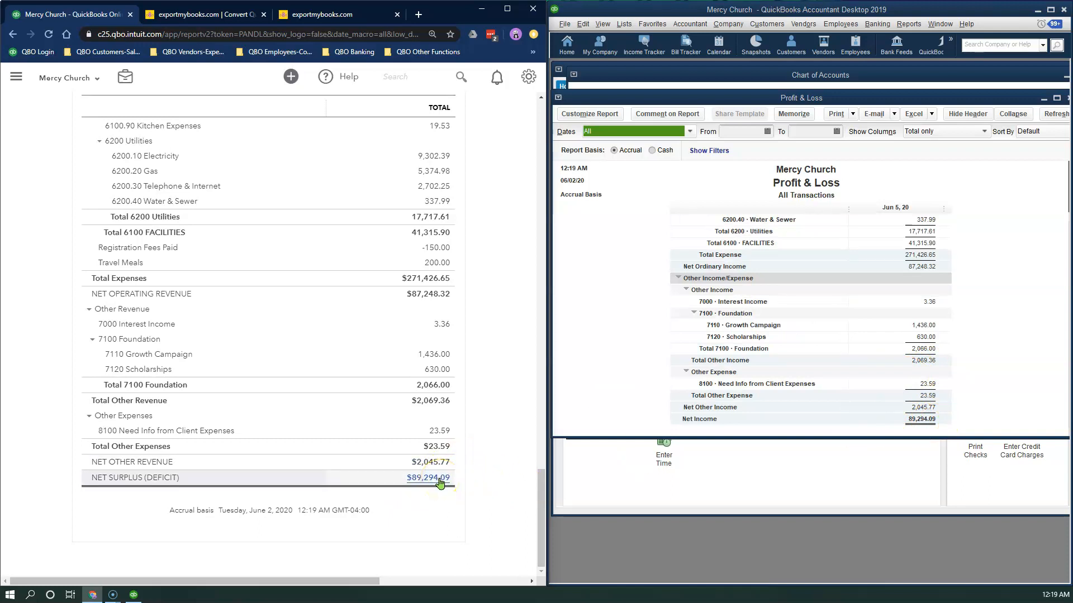
{"action": "scroll", "coordinate": [486, 359], "scroll_direction": "up", "scroll_amount": 20}
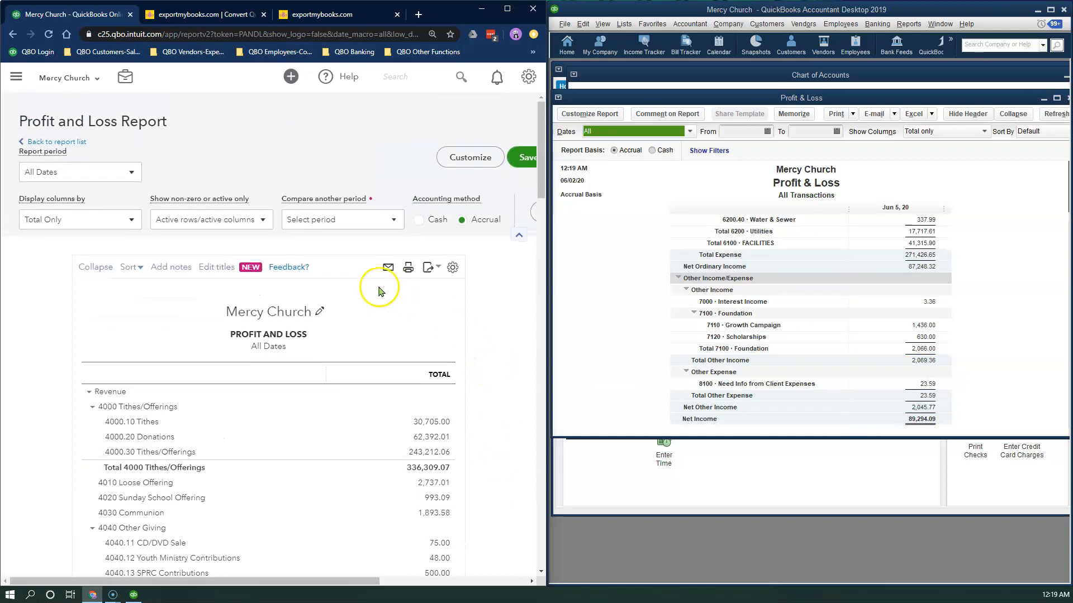
{"action": "scroll", "coordinate": [468, 372], "scroll_direction": "down", "scroll_amount": 10}
{"action": "scroll", "coordinate": [468, 372], "scroll_direction": "down", "scroll_amount": 10}
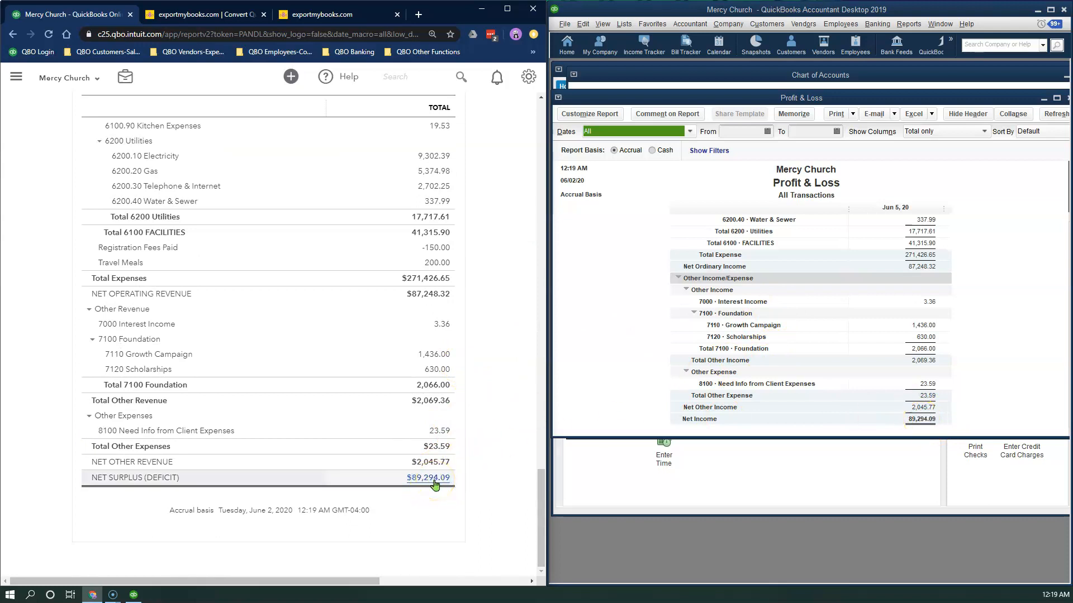
{"action": "scroll", "coordinate": [938, 369], "scroll_direction": "up", "scroll_amount": 5}
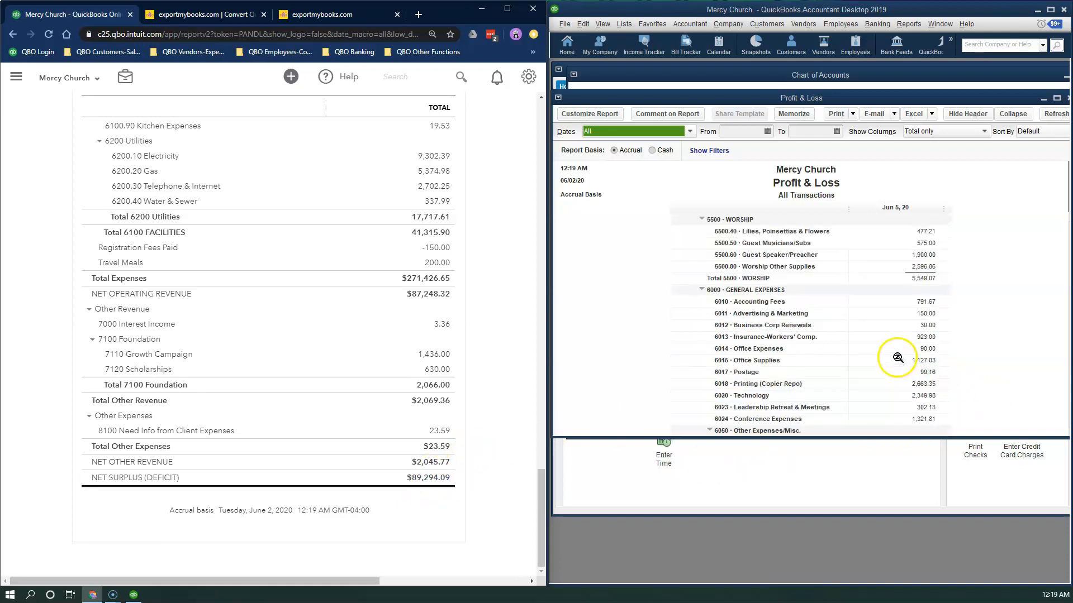
- Switch the Profit and Loss reports in both QuickBooks Desktop and QuickBooks Online to cash basis
{"action": "left_click", "coordinate": [652, 151]}
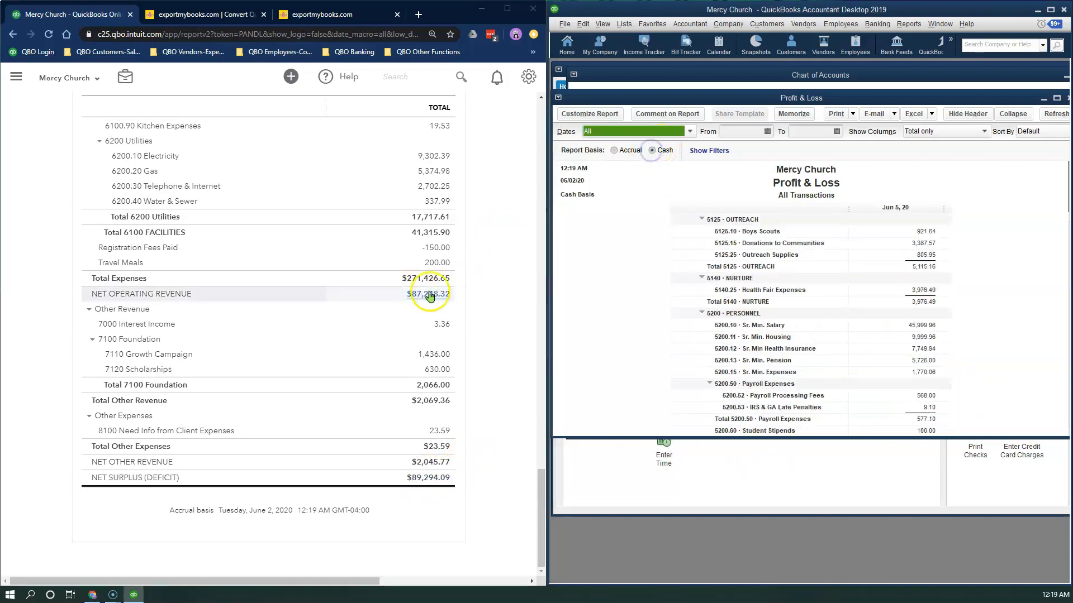
{"action": "scroll", "coordinate": [462, 281], "scroll_direction": "up", "scroll_amount": 10}
{"action": "scroll", "coordinate": [462, 281], "scroll_direction": "up", "scroll_amount": 3}
{"action": "left_click", "coordinate": [419, 220]}
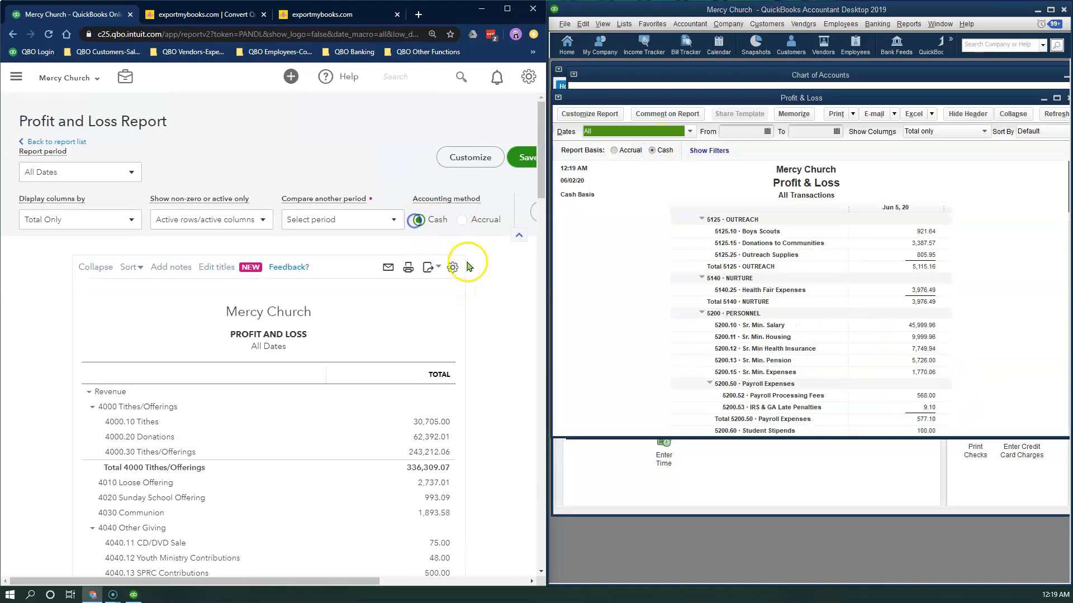
- Compare the cash-basis Profit and Loss totals and net income between QuickBooks Online and Desktop
{"action": "scroll", "coordinate": [503, 371], "scroll_direction": "down", "scroll_amount": 15}
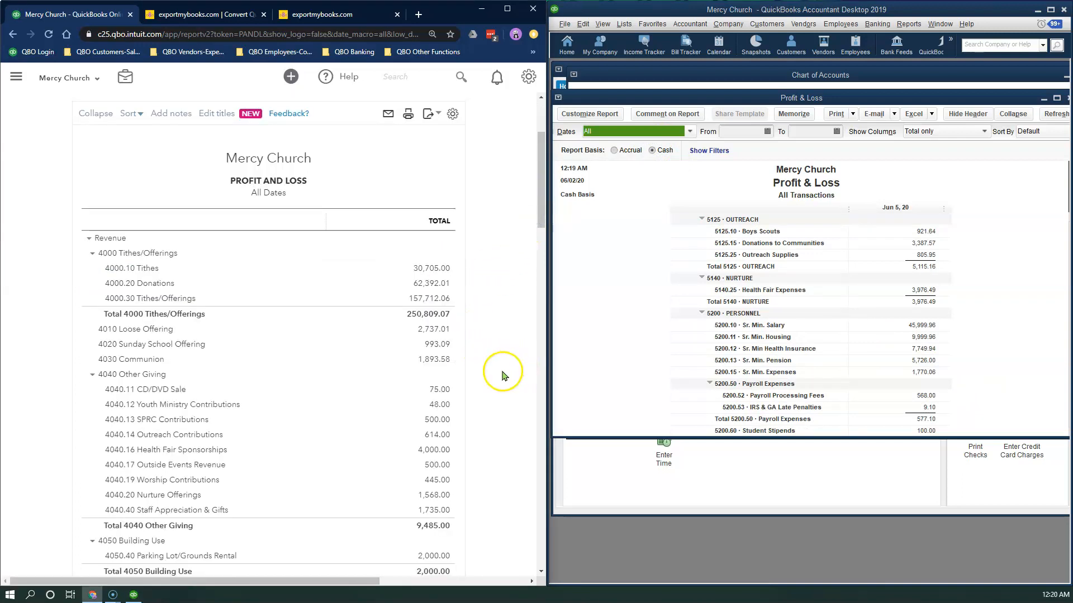
{"action": "scroll", "coordinate": [504, 378], "scroll_direction": "down", "scroll_amount": 5}
{"action": "scroll", "coordinate": [872, 347], "scroll_direction": "down", "scroll_amount": 15}
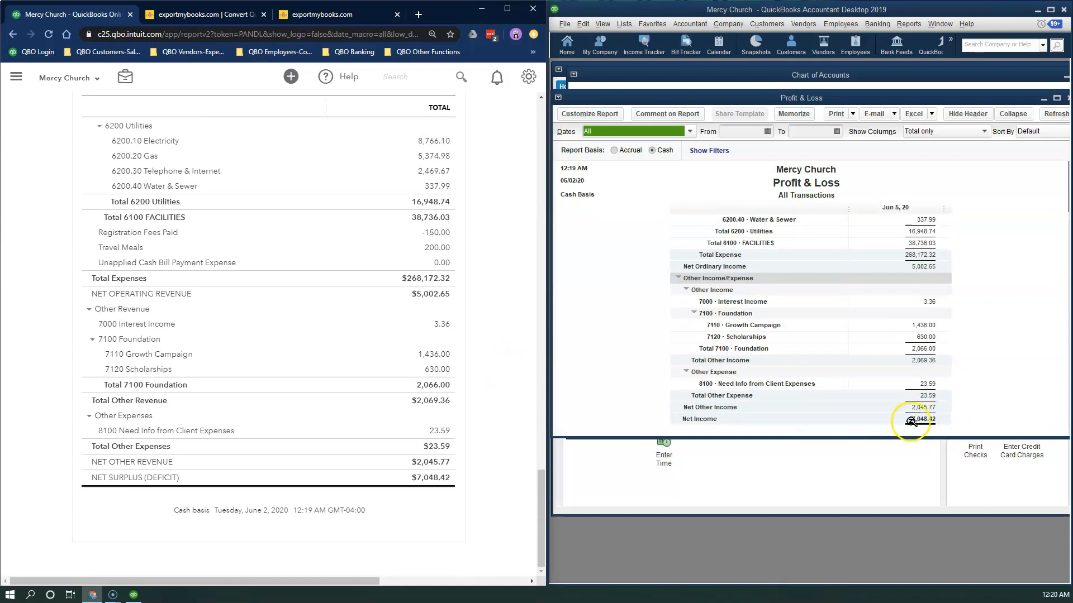
{"action": "scroll", "coordinate": [507, 340], "scroll_direction": "up", "scroll_amount": 20}
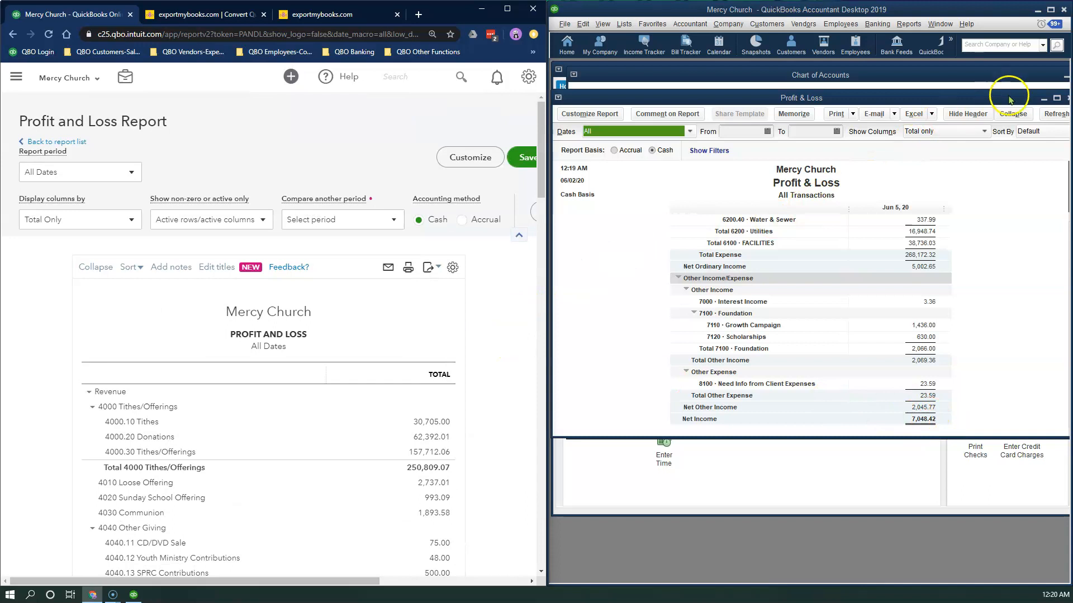
- Close the Profit & Loss report in QuickBooks Desktop without memorizing it
{"action": "left_click", "coordinate": [1057, 98]}
{"action": "left_click", "coordinate": [935, 104]}
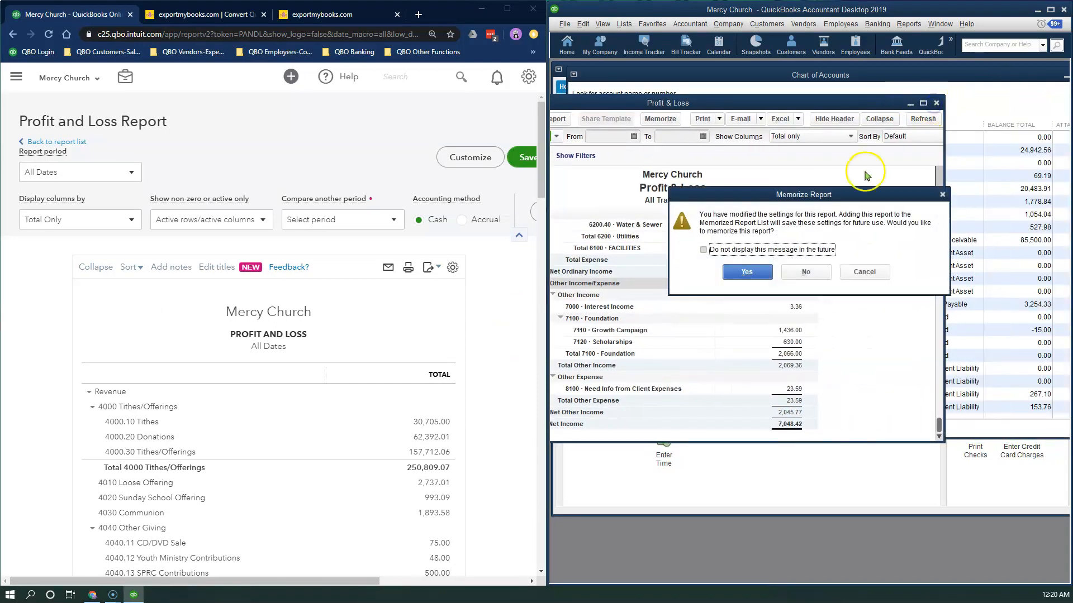
{"action": "left_click", "coordinate": [807, 273]}
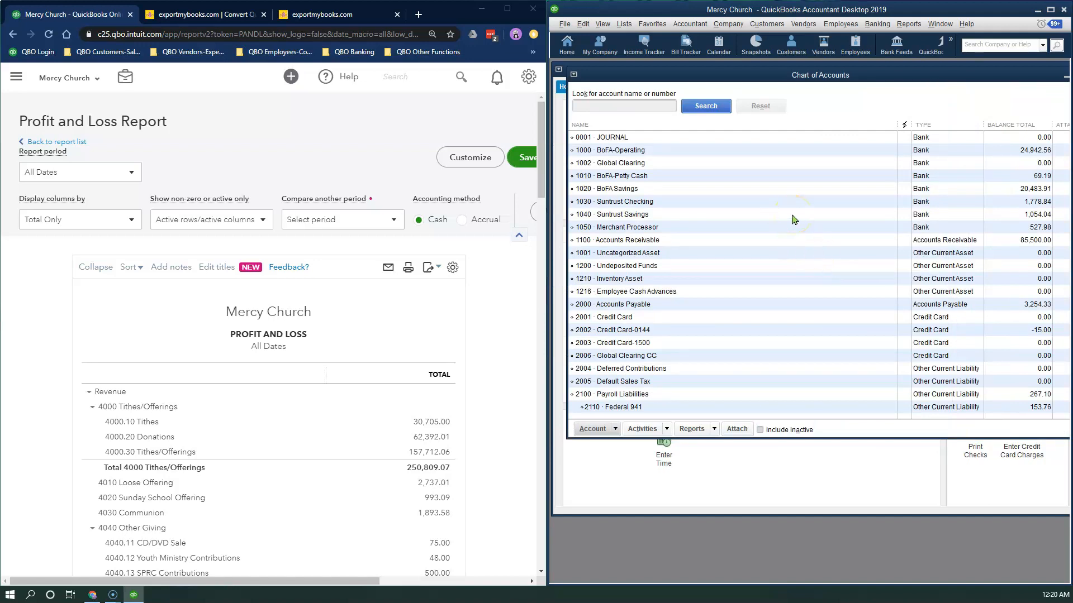
- Open the standard Balance Sheet report in QuickBooks Desktop and set its dates to All
{"action": "left_click", "coordinate": [907, 24]}
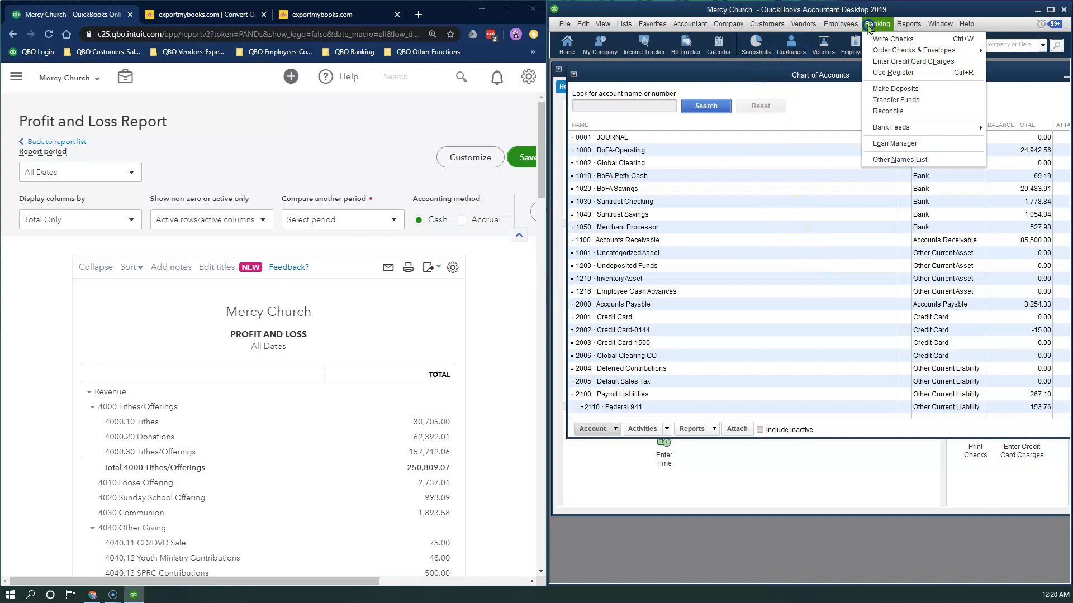
{"action": "mouse_move", "coordinate": [958, 126]}
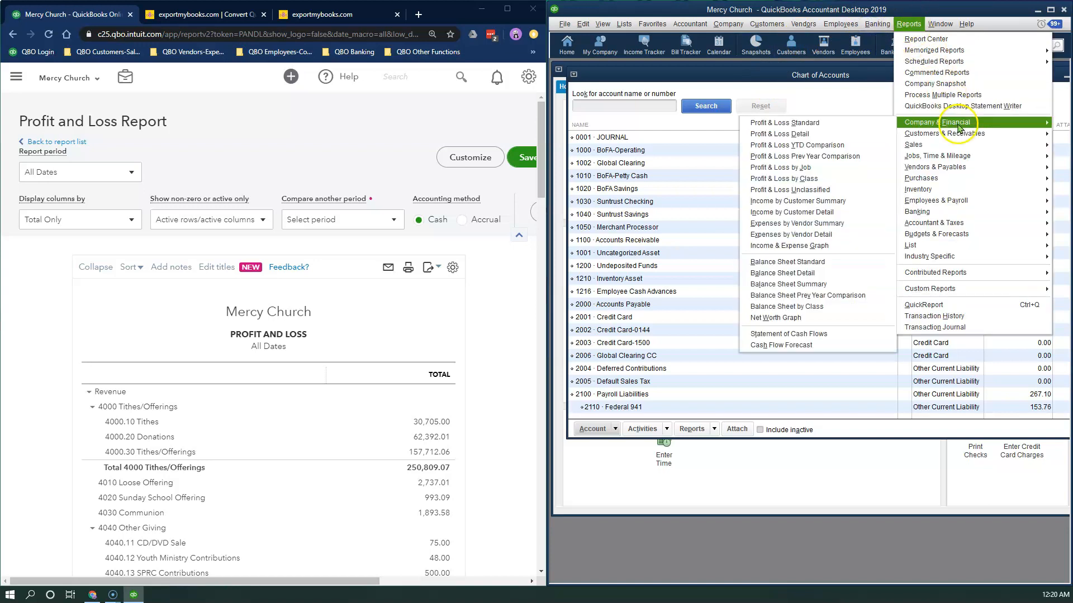
{"action": "left_click", "coordinate": [813, 266]}
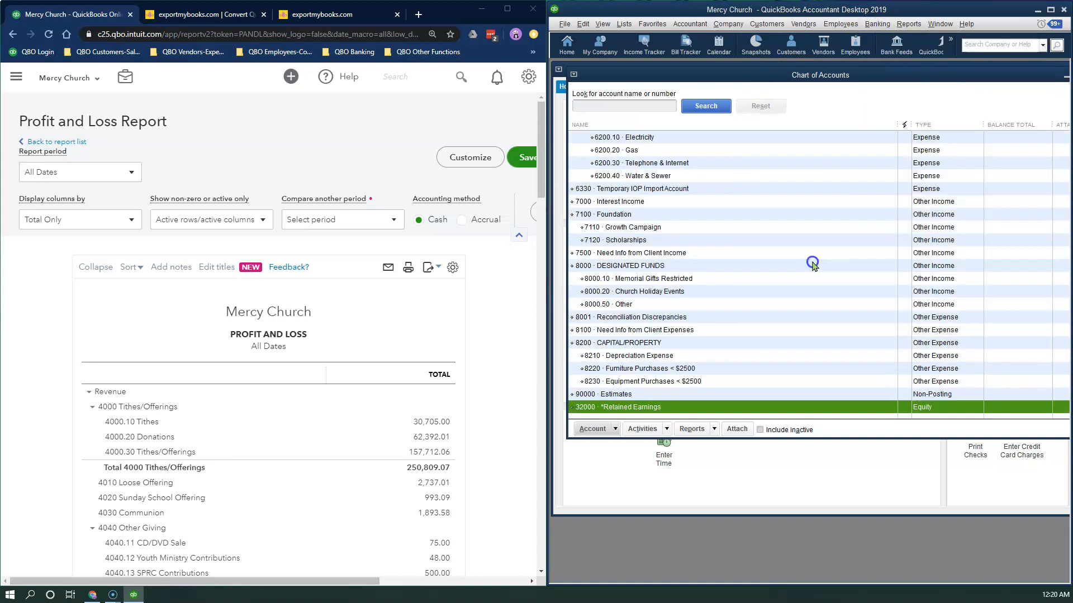
{"action": "left_click", "coordinate": [691, 102]}
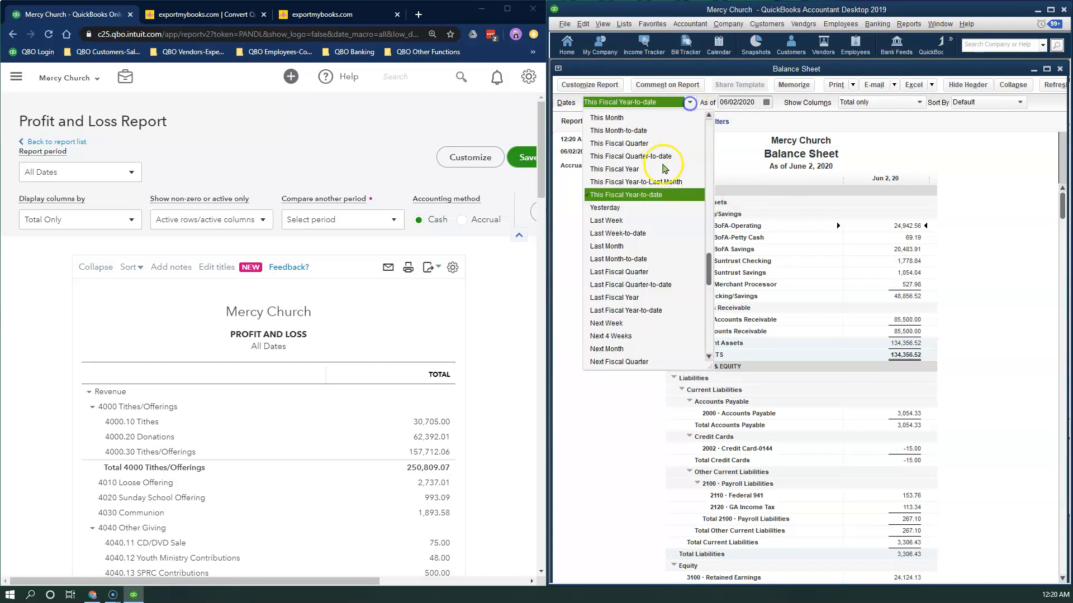
{"action": "scroll", "coordinate": [658, 179], "scroll_direction": "up", "scroll_amount": 3}
{"action": "left_click", "coordinate": [620, 114]}
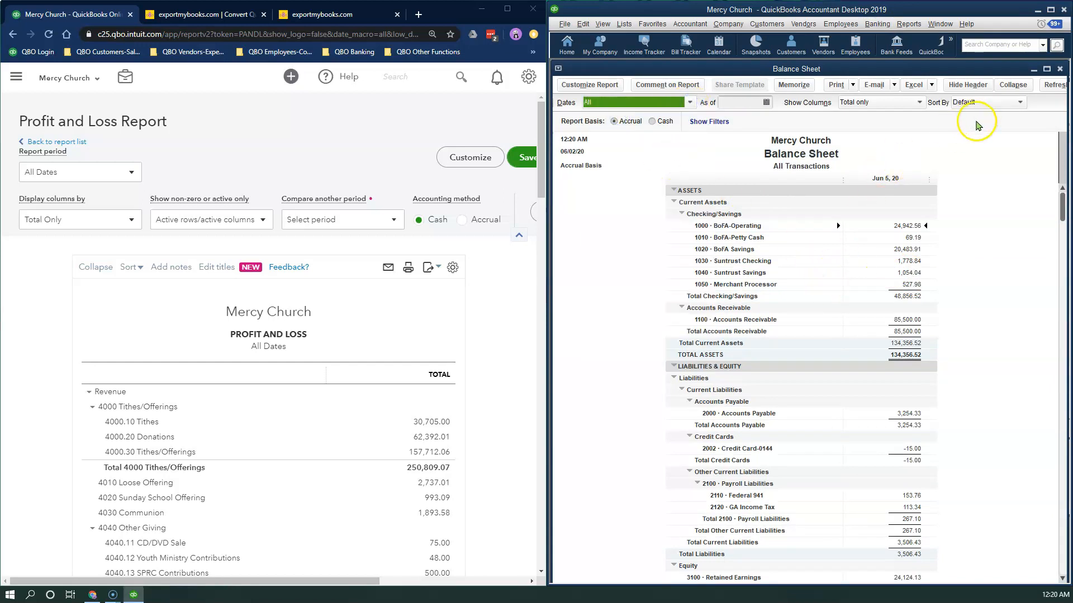
{"action": "left_click", "coordinate": [1052, 85]}
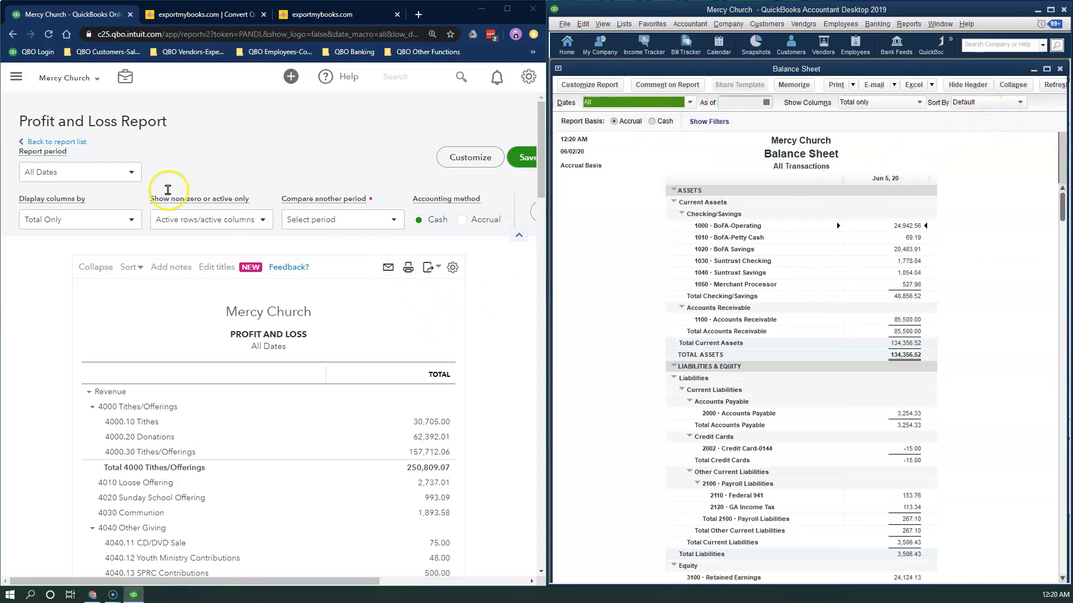
- Open the Balance Sheet report in QuickBooks Online and run it for All Dates
{"action": "left_click", "coordinate": [56, 142]}
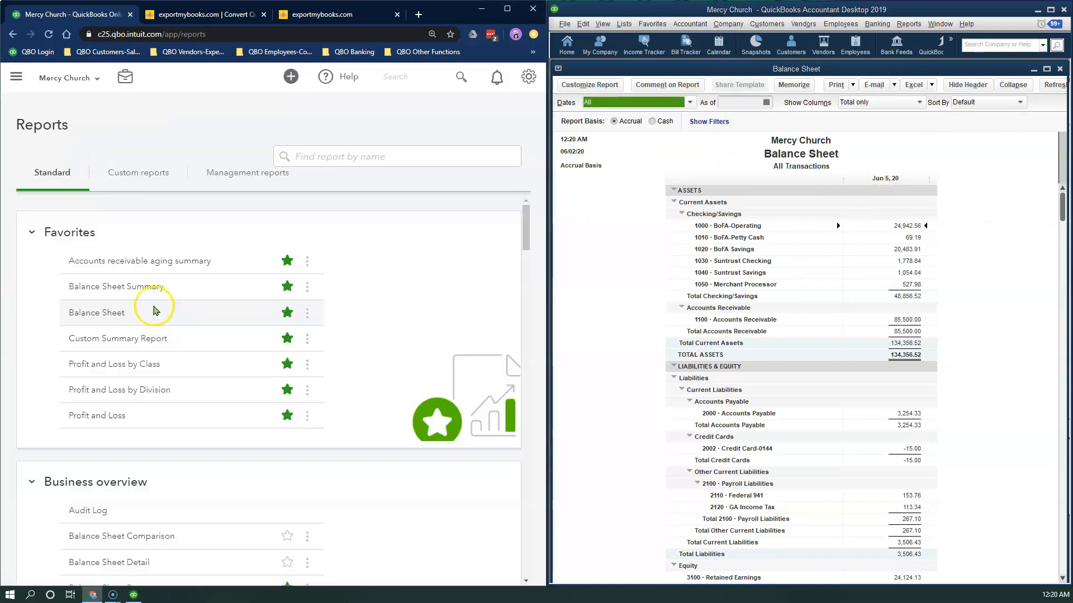
{"action": "left_click", "coordinate": [112, 312]}
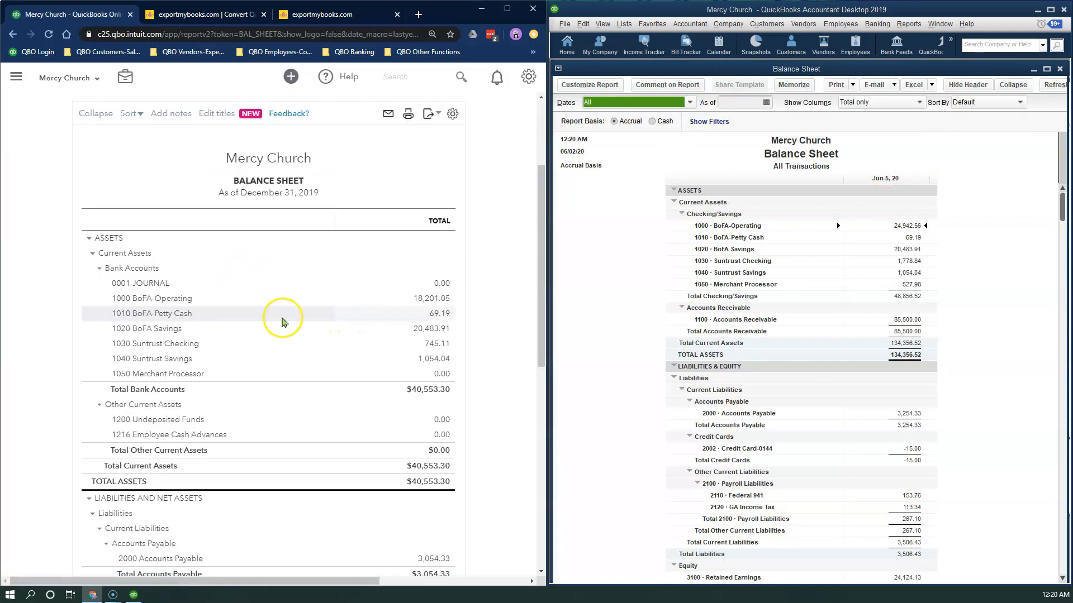
{"action": "left_click", "coordinate": [122, 169]}
{"action": "scroll", "coordinate": [84, 239], "scroll_direction": "up", "scroll_amount": 5}
{"action": "left_click", "coordinate": [85, 195]}
{"action": "left_click", "coordinate": [534, 213]}
- Compare the assets, liabilities and equity on the QuickBooks Online and Desktop balance sheets
{"action": "scroll", "coordinate": [515, 366], "scroll_direction": "down", "scroll_amount": 3}
{"action": "scroll", "coordinate": [501, 374], "scroll_direction": "down", "scroll_amount": 10}
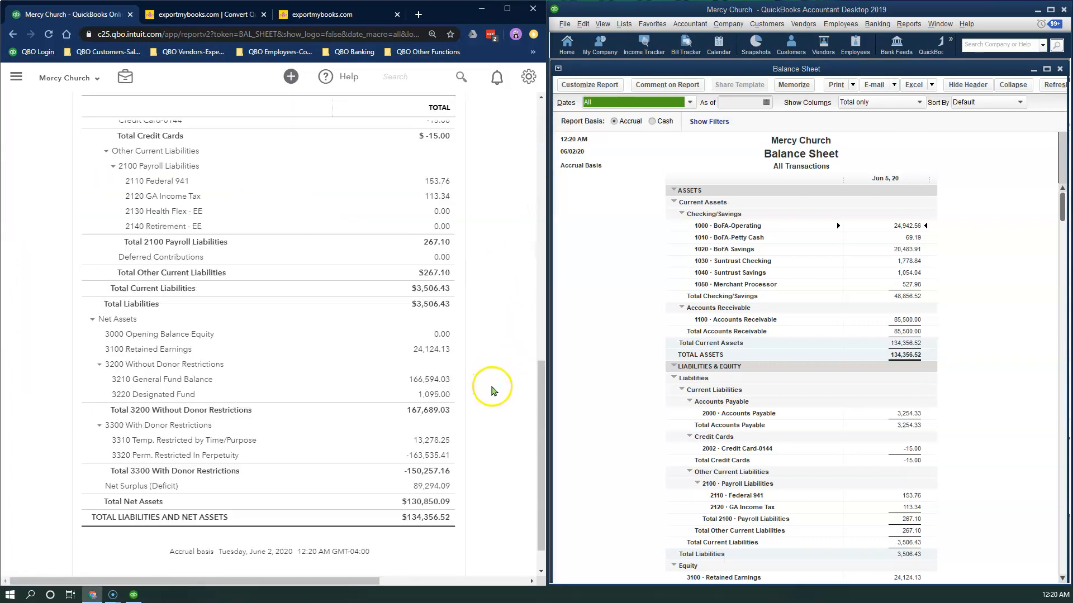
{"action": "scroll", "coordinate": [944, 410], "scroll_direction": "down", "scroll_amount": 4}
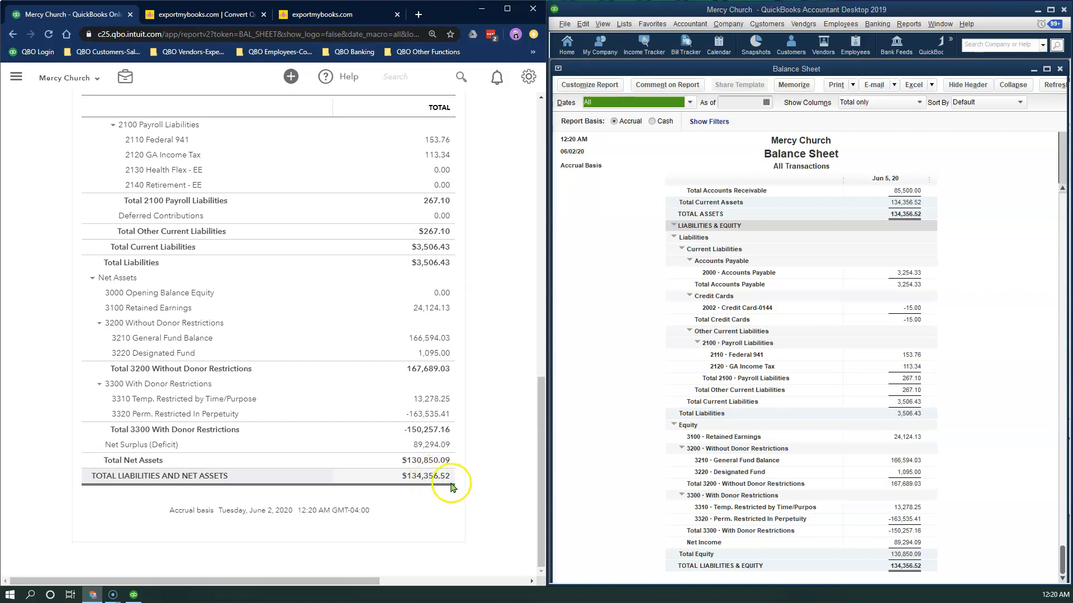
{"action": "scroll", "coordinate": [949, 337], "scroll_direction": "up", "scroll_amount": 3}
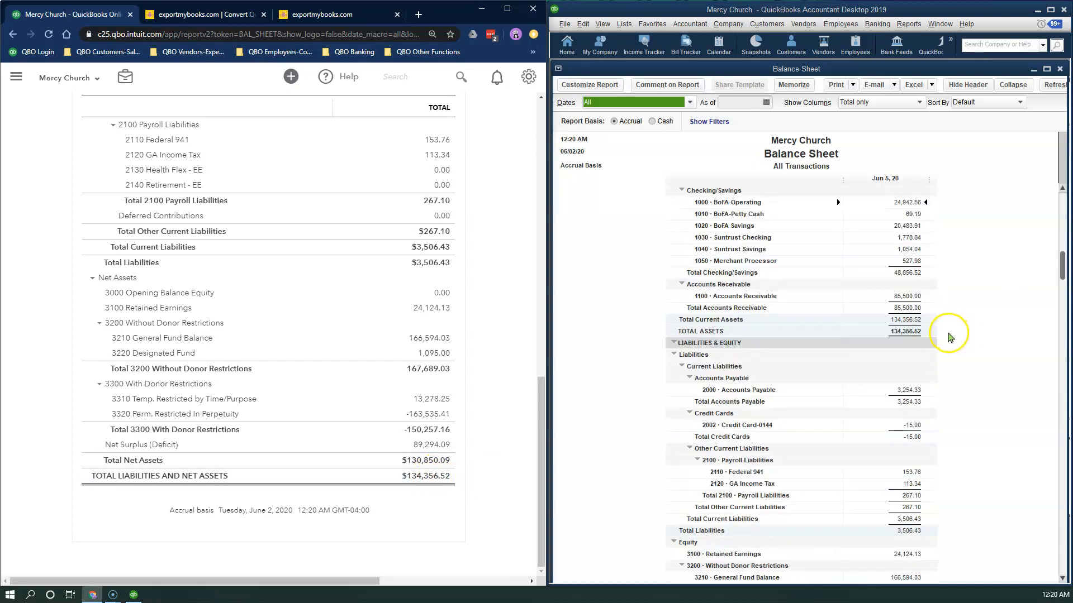
{"action": "scroll", "coordinate": [469, 297], "scroll_direction": "up", "scroll_amount": 9}
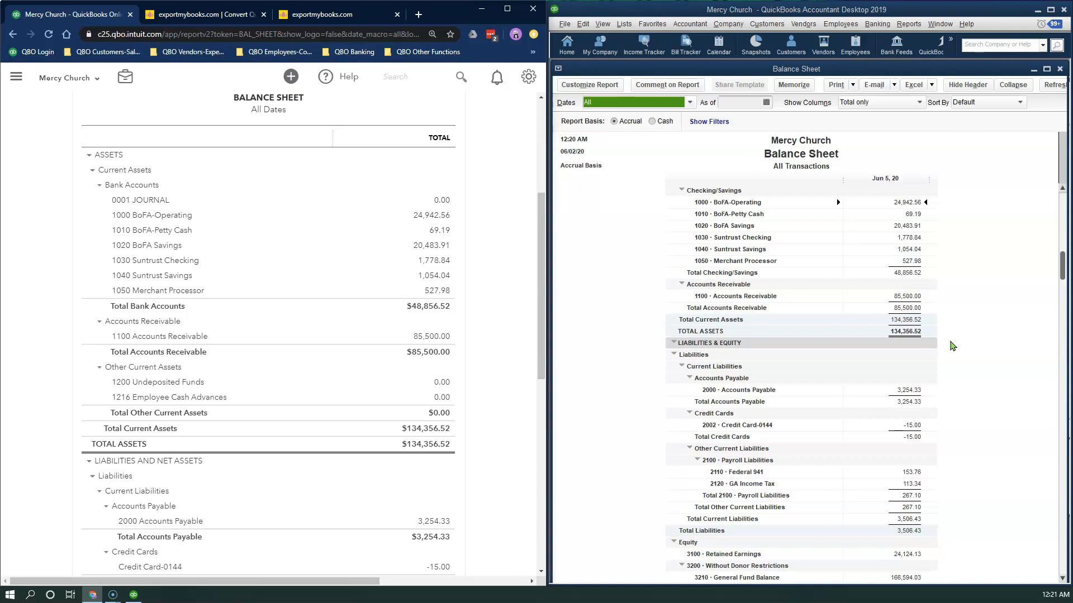
- Open the "(no customer) (deleted)" record from the Customer Center, leave it without edits and close the center
{"action": "left_click", "coordinate": [767, 24]}
{"action": "left_click", "coordinate": [779, 40]}
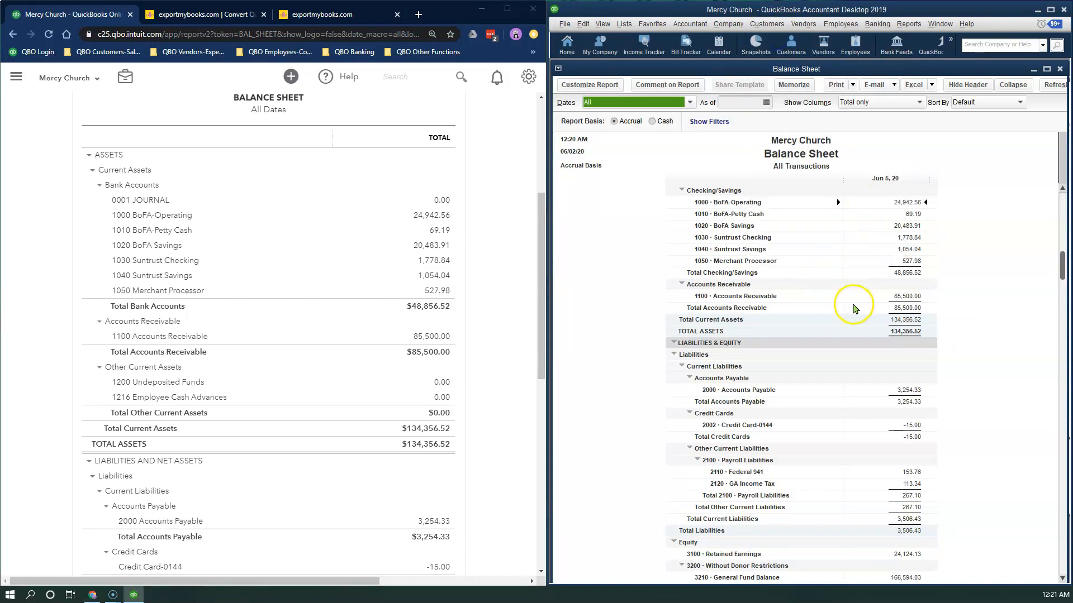
{"action": "left_click_drag", "start_coordinate": [625, 167], "coordinate": [661, 169]}
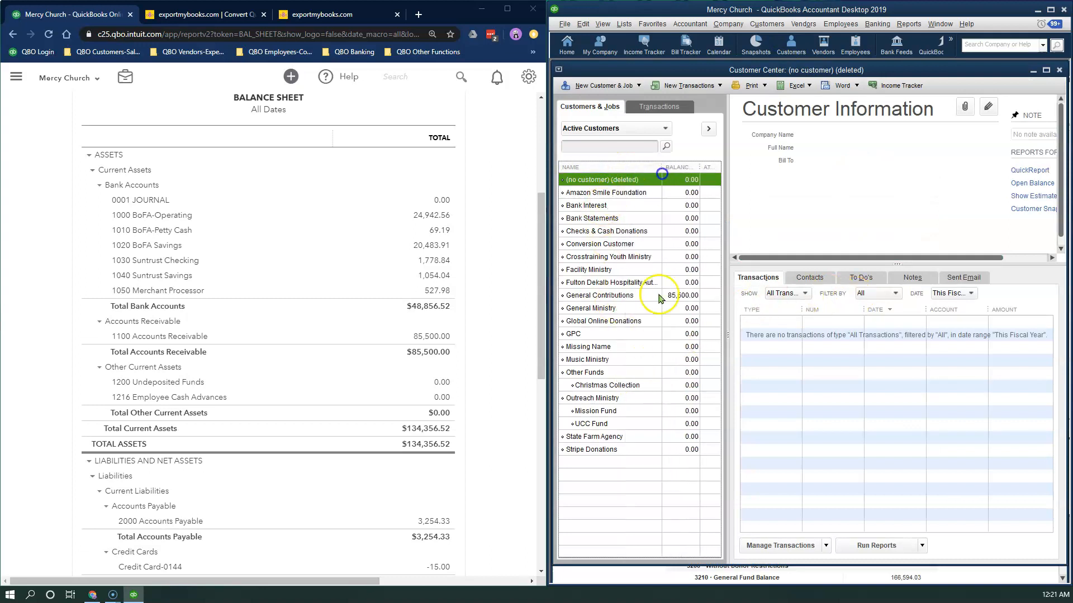
{"action": "double_click", "coordinate": [611, 182]}
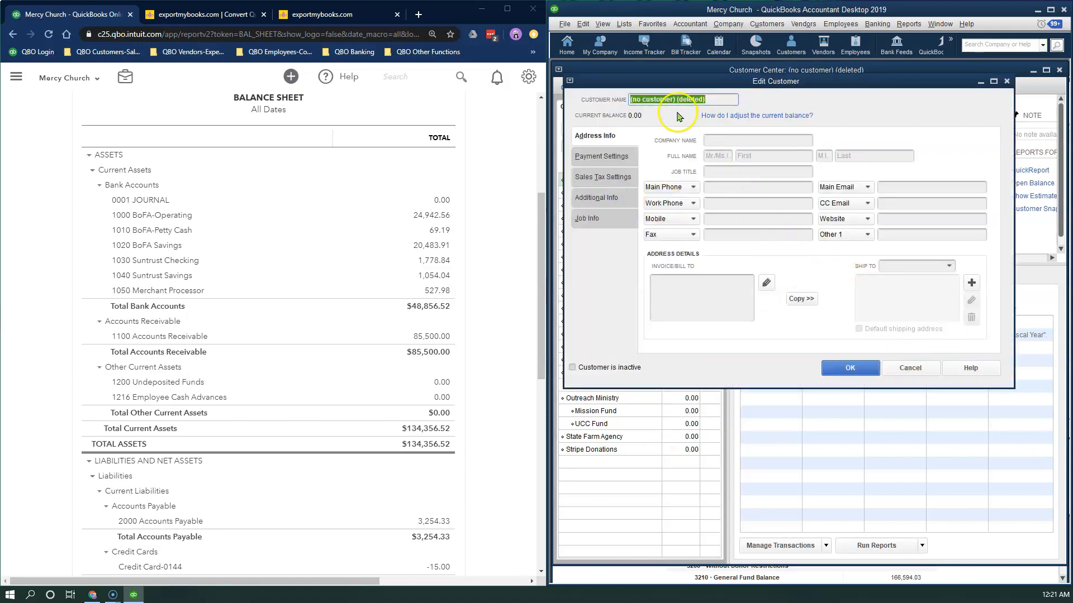
{"action": "left_click", "coordinate": [911, 368]}
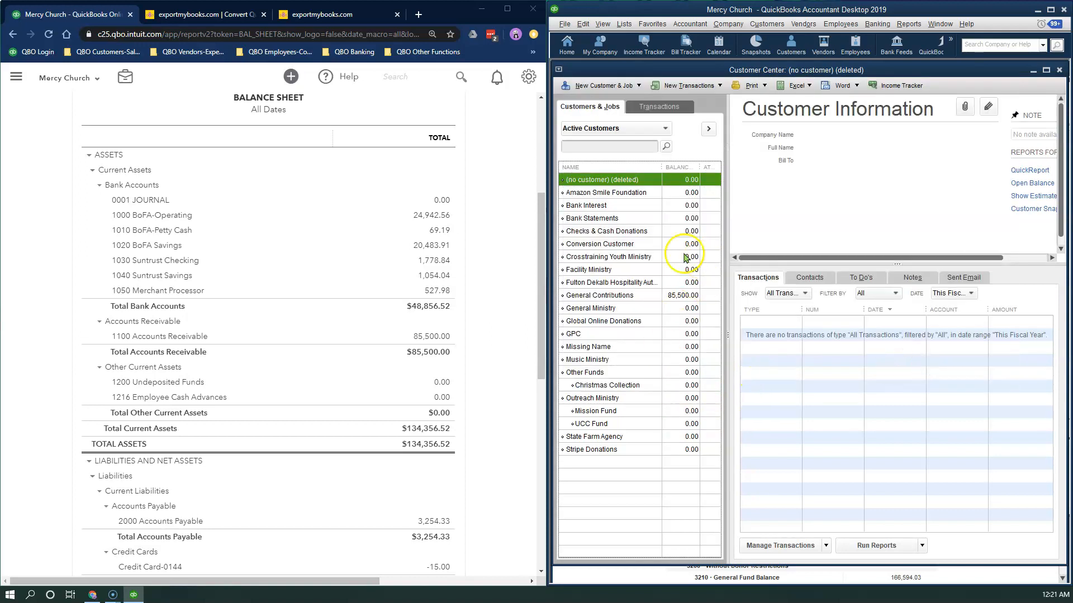
{"action": "left_click", "coordinate": [1059, 70]}
- Reopen the Customer Center and check the Christmas Collection, Mission Fund and UCC Fund jobs and their transactions
{"action": "left_click", "coordinate": [768, 24]}
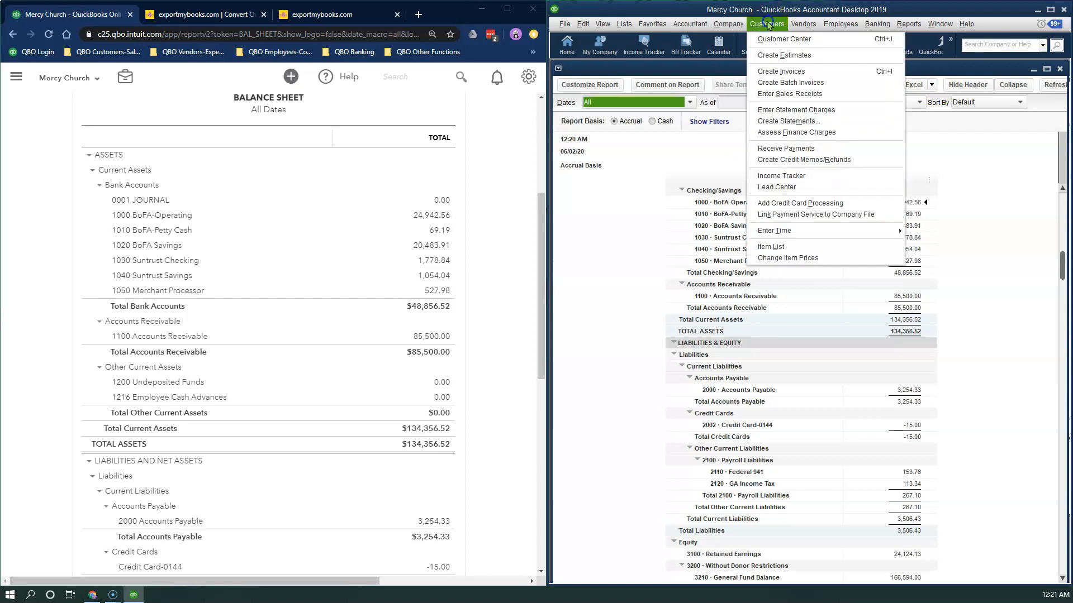
{"action": "left_click", "coordinate": [771, 39]}
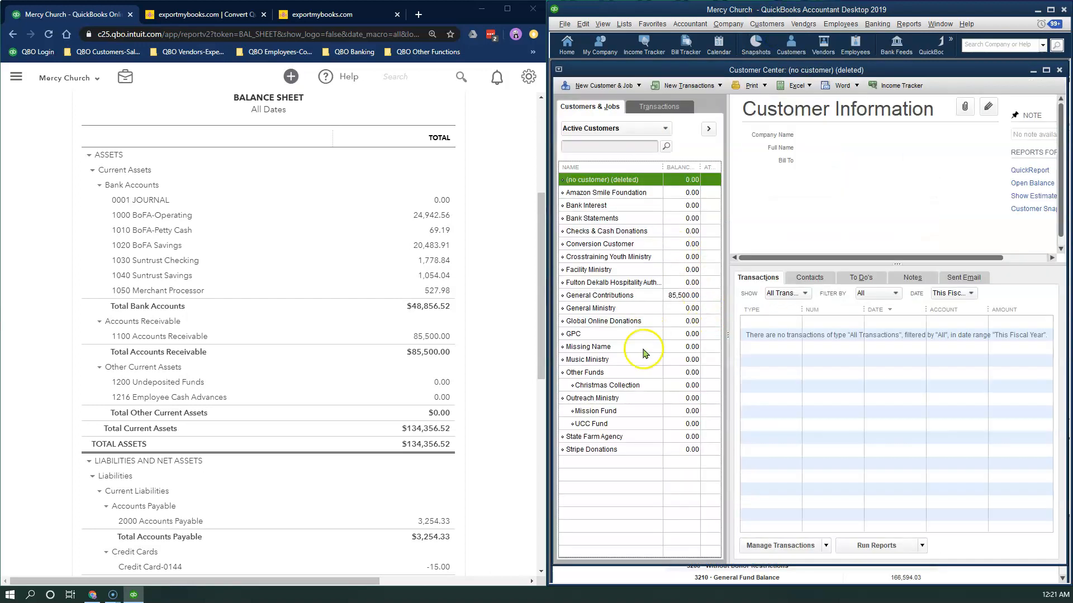
{"action": "left_click", "coordinate": [600, 411]}
{"action": "left_click", "coordinate": [598, 424]}
{"action": "left_click", "coordinate": [618, 389]}
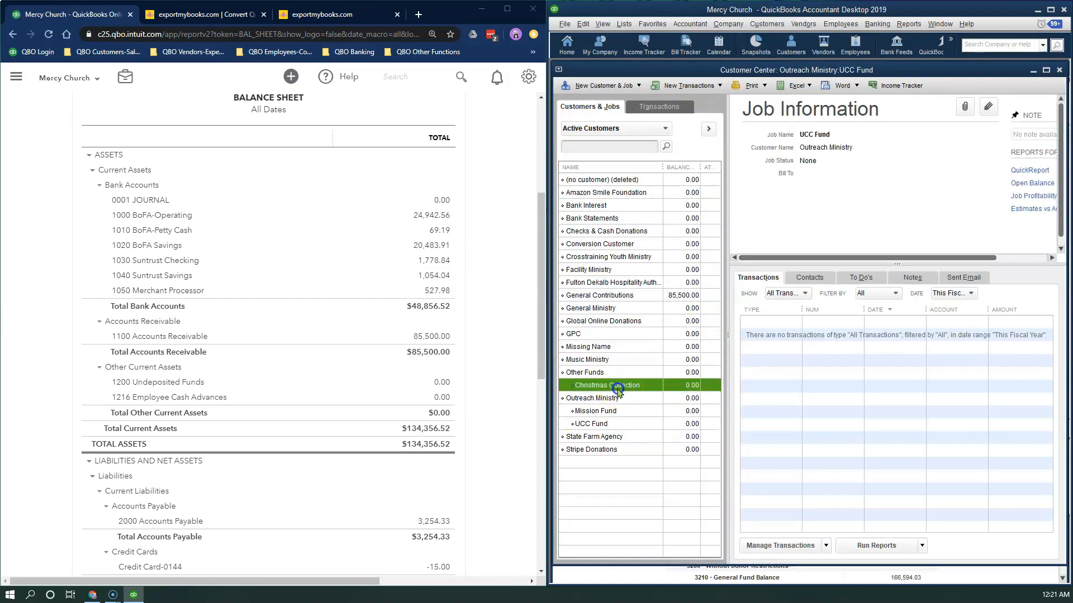
{"action": "left_click", "coordinate": [620, 423]}
{"action": "left_click", "coordinate": [614, 412]}
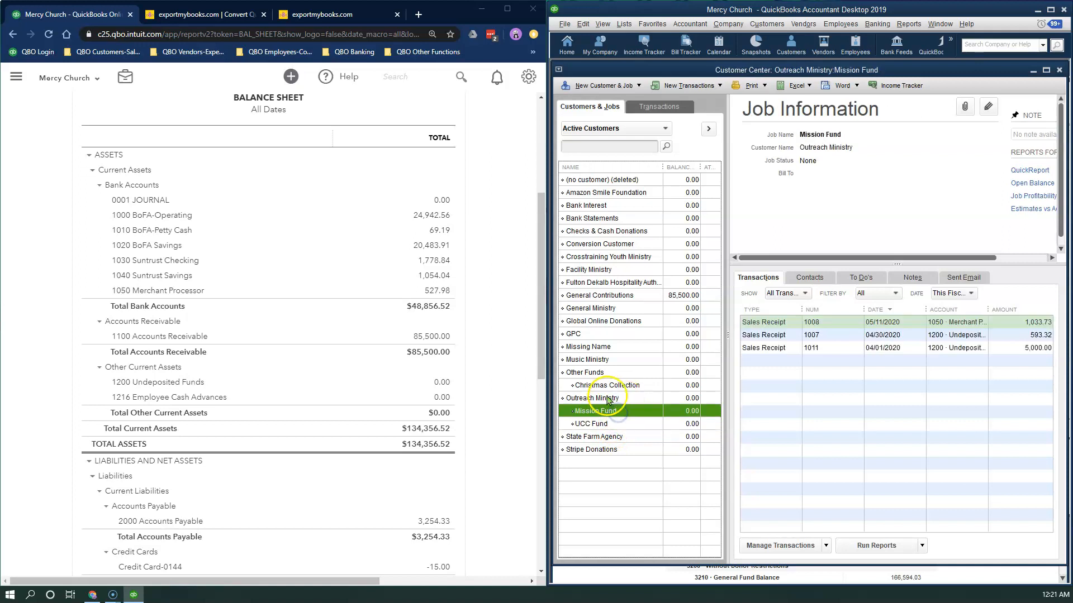
{"action": "left_click", "coordinate": [613, 425]}
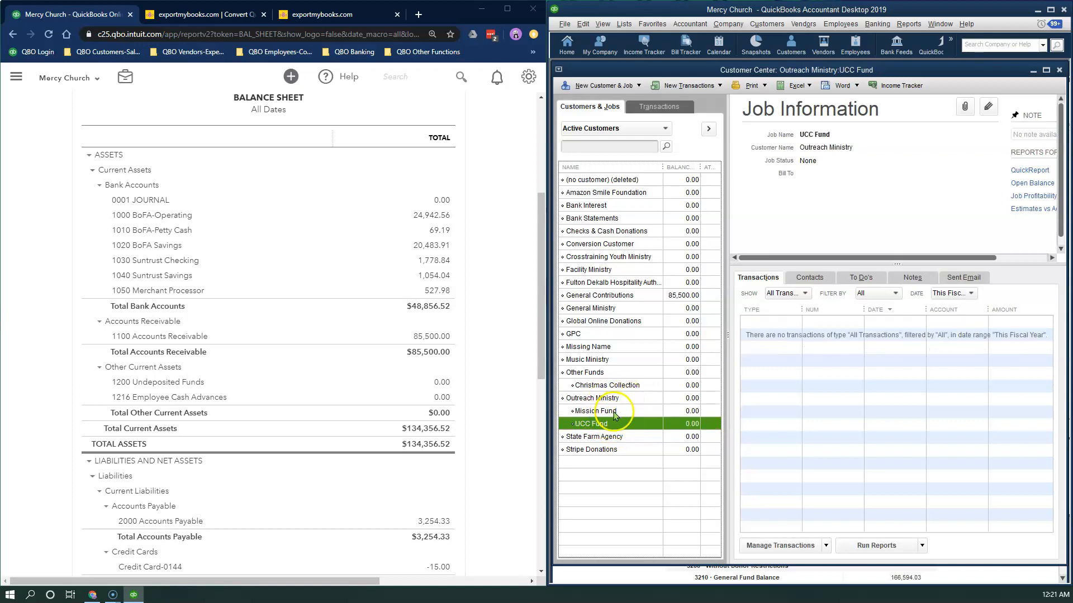
{"action": "left_click", "coordinate": [615, 414]}
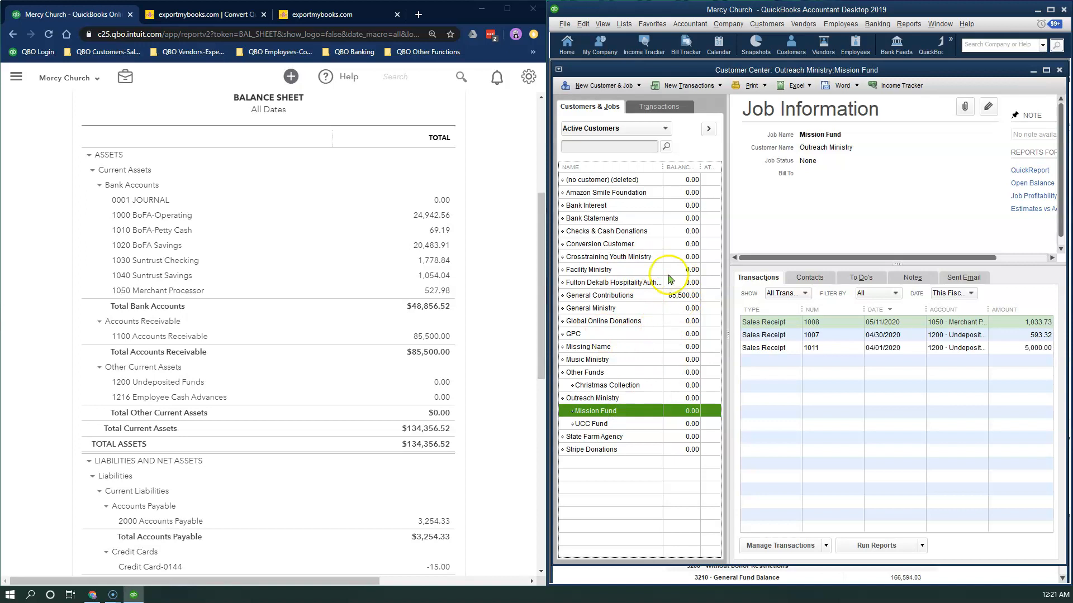
- Open the Vendor Center and review the active vendors and their details, including Greystone Power and Southeast Awnings
{"action": "left_click", "coordinate": [802, 24]}
{"action": "left_click", "coordinate": [803, 39]}
{"action": "scroll", "coordinate": [625, 283], "scroll_direction": "down", "scroll_amount": 10}
{"action": "scroll", "coordinate": [626, 284], "scroll_direction": "down", "scroll_amount": 4}
{"action": "left_click", "coordinate": [611, 270]}
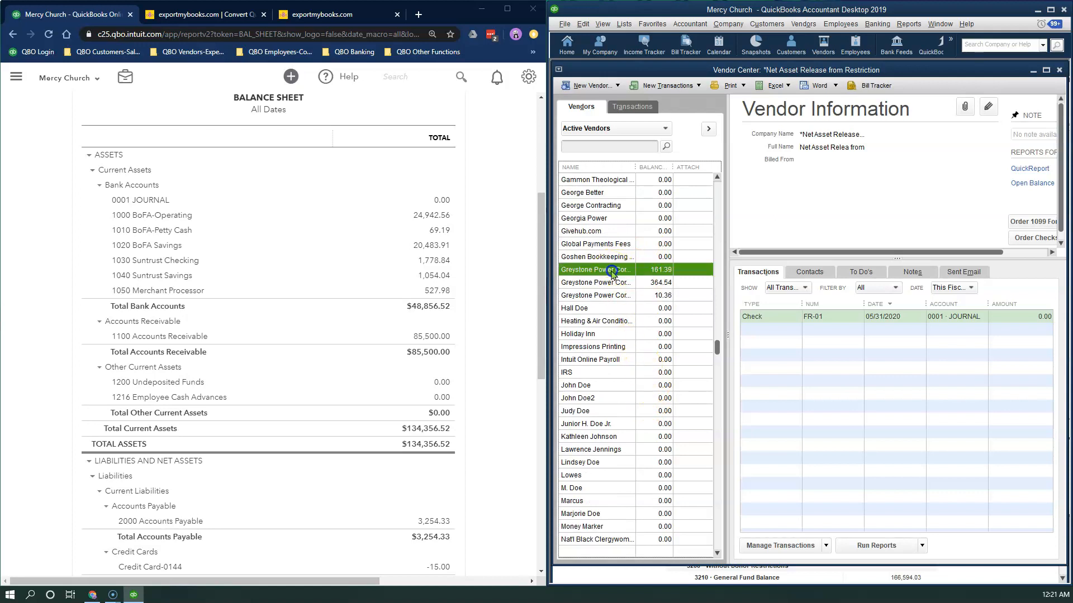
{"action": "left_click", "coordinate": [615, 309]}
{"action": "left_click", "coordinate": [625, 424]}
{"action": "scroll", "coordinate": [624, 449], "scroll_direction": "down", "scroll_amount": 10}
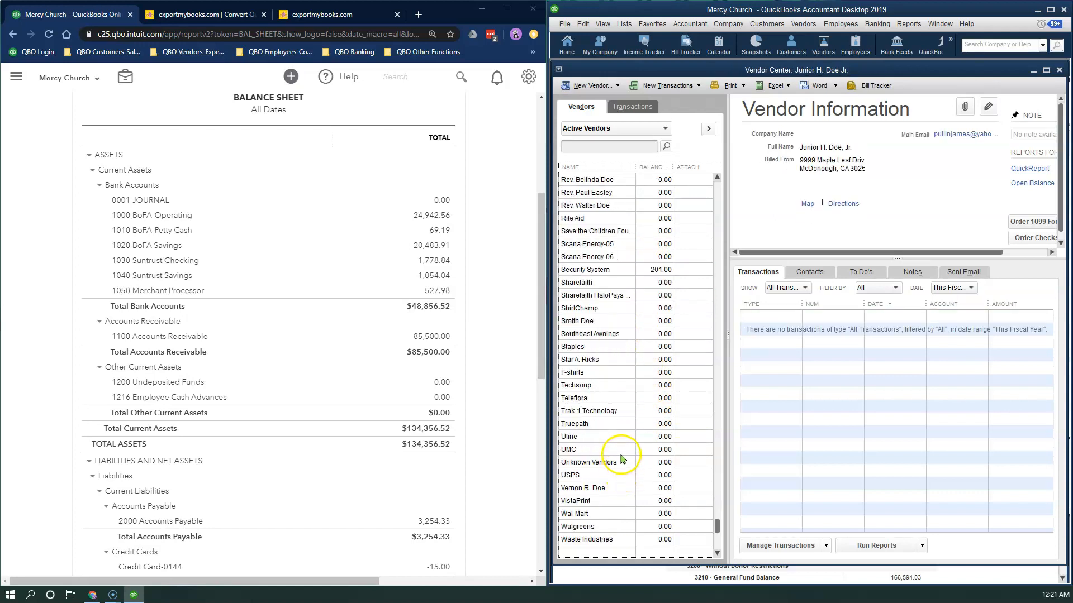
{"action": "left_click", "coordinate": [616, 334]}
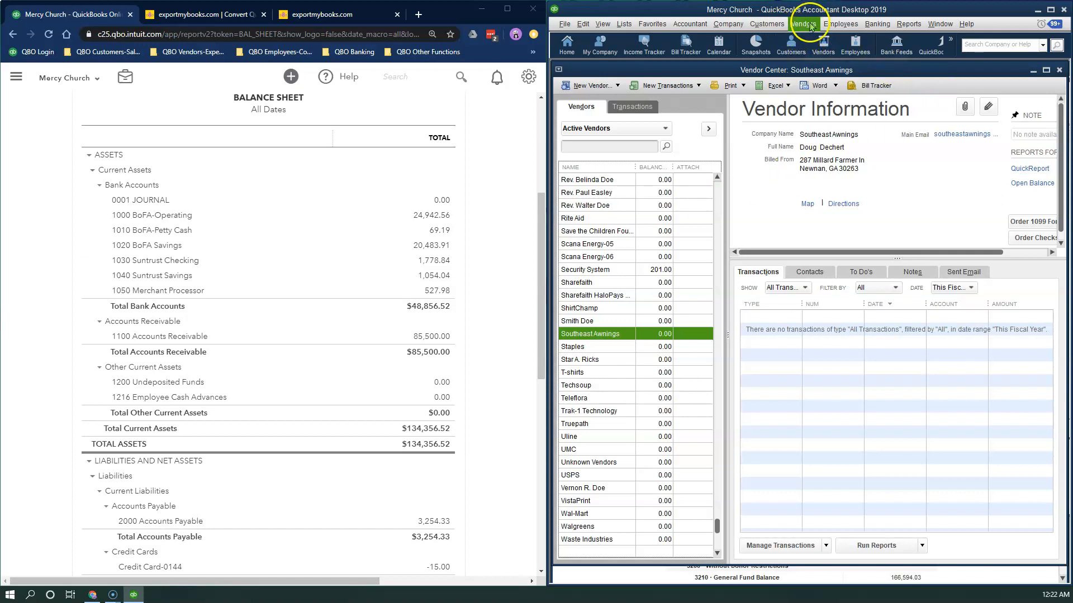
- Open the Profit & Loss by Class report and examine its General Fund and Temp. Restricted Fund columns
{"action": "left_click", "coordinate": [907, 24]}
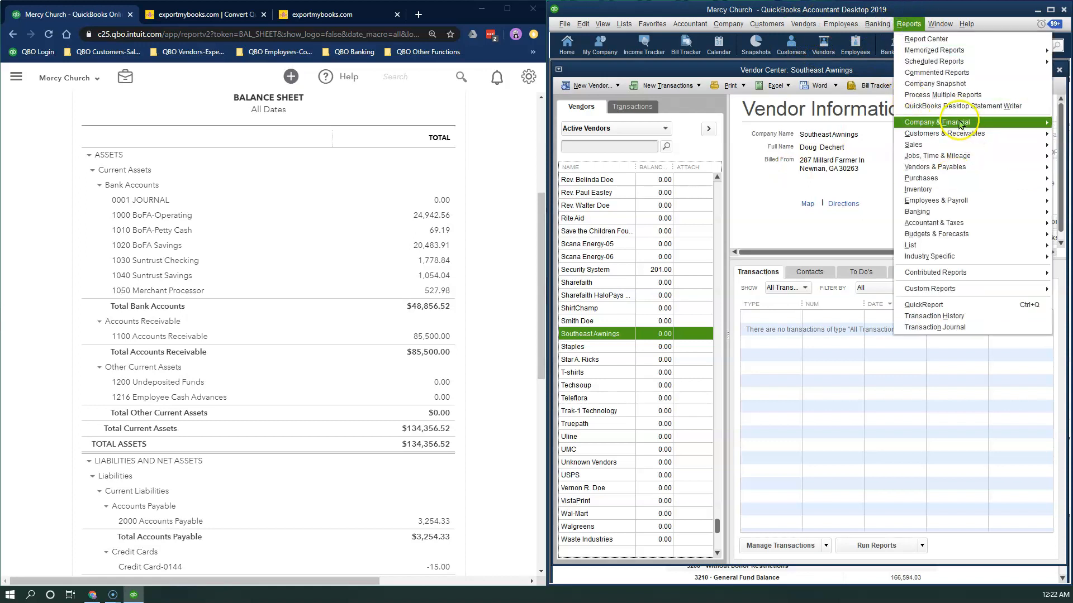
{"action": "mouse_move", "coordinate": [958, 124]}
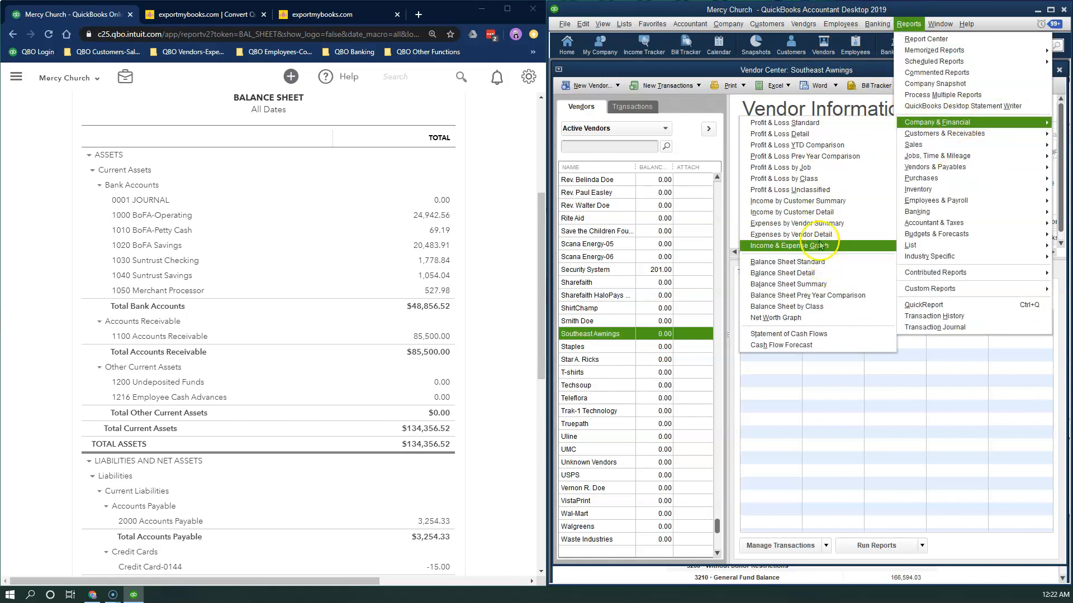
{"action": "left_click", "coordinate": [804, 178]}
{"action": "scroll", "coordinate": [822, 366], "scroll_direction": "down", "scroll_amount": 1}
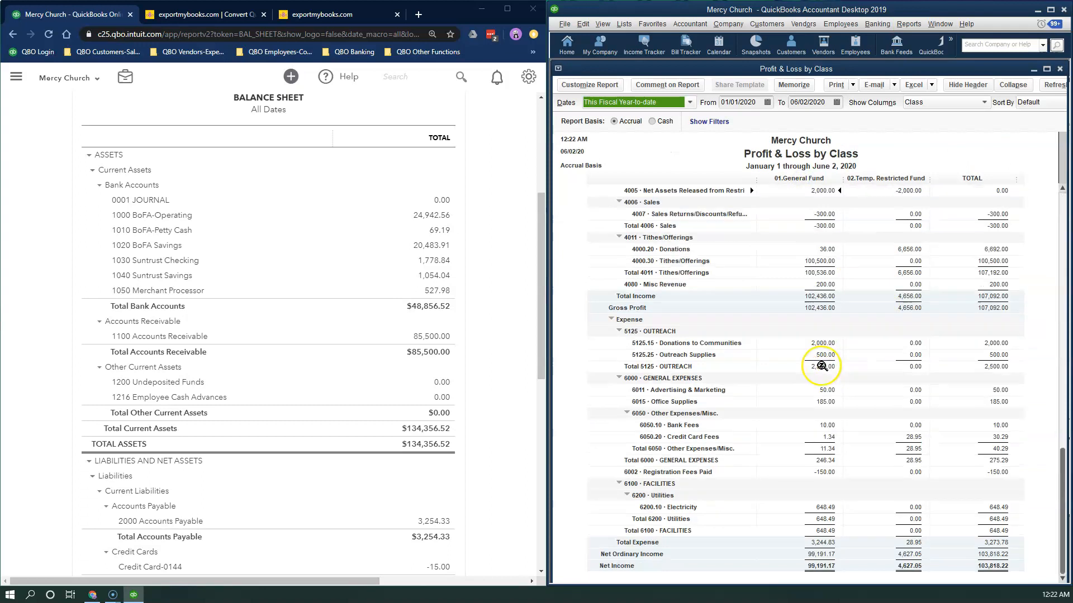
{"action": "scroll", "coordinate": [821, 366], "scroll_direction": "up", "scroll_amount": 1}
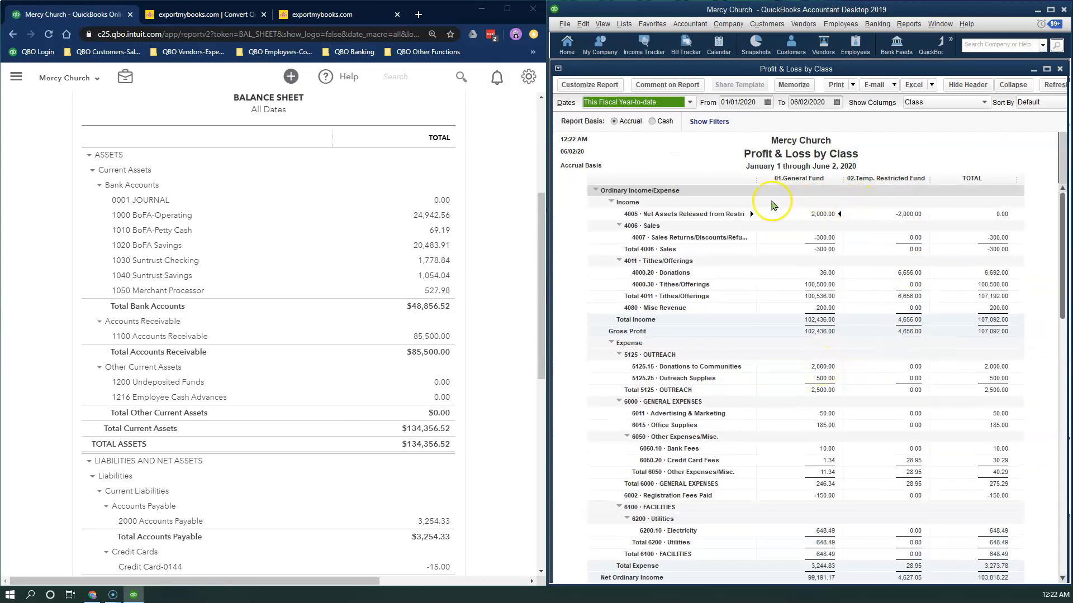
{"action": "scroll", "coordinate": [769, 402], "scroll_direction": "down", "scroll_amount": 1}
{"action": "scroll", "coordinate": [769, 419], "scroll_direction": "up", "scroll_amount": 1}
{"action": "left_click", "coordinate": [582, 23]}
{"action": "left_click", "coordinate": [627, 193]}
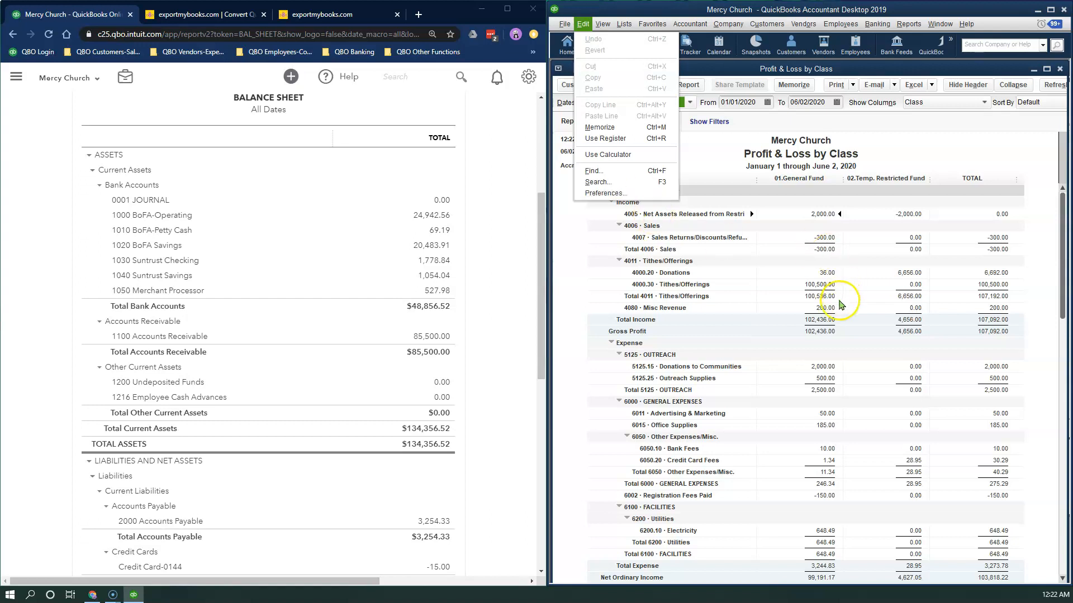
{"action": "scroll", "coordinate": [810, 344], "scroll_direction": "down", "scroll_amount": 1}
{"action": "scroll", "coordinate": [1005, 299], "scroll_direction": "up", "scroll_amount": 1}
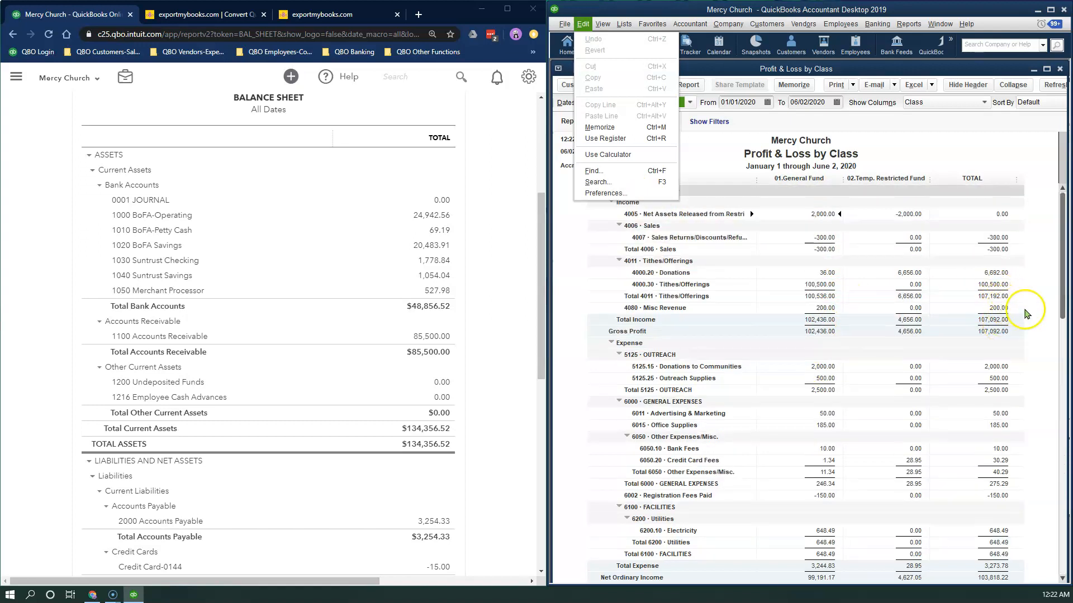
{"action": "left_click", "coordinate": [1023, 311]}
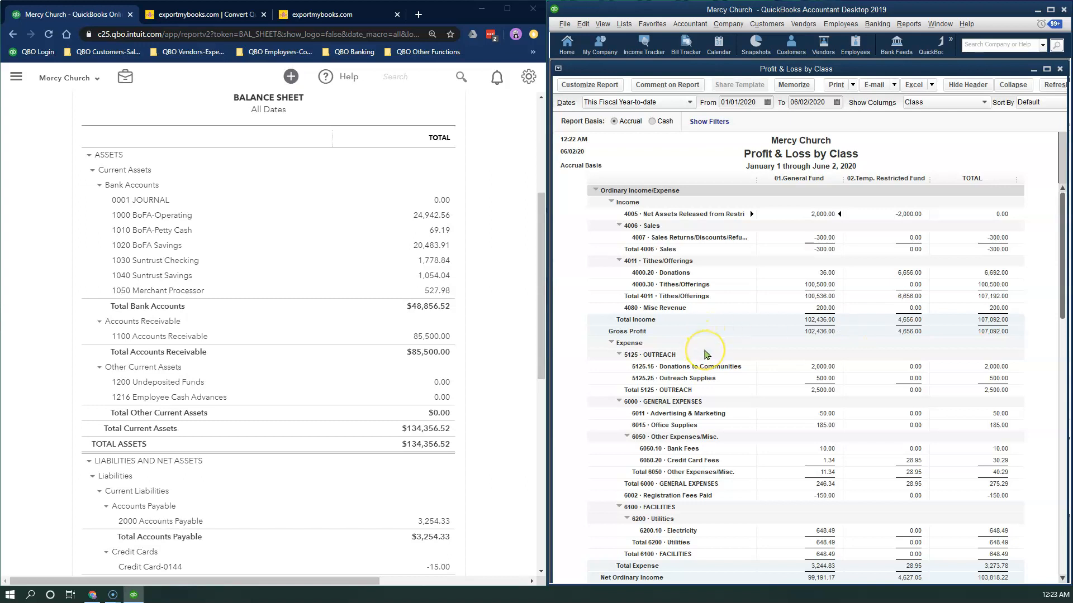
{"action": "scroll", "coordinate": [705, 354], "scroll_direction": "down", "scroll_amount": 1}
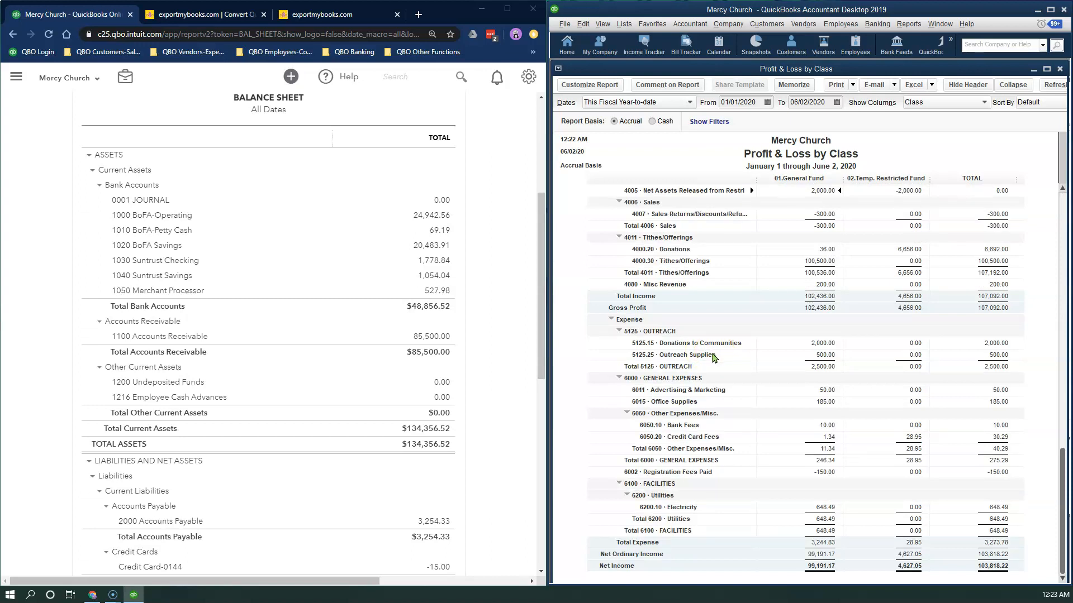
{"action": "scroll", "coordinate": [888, 175], "scroll_direction": "up", "scroll_amount": 1}
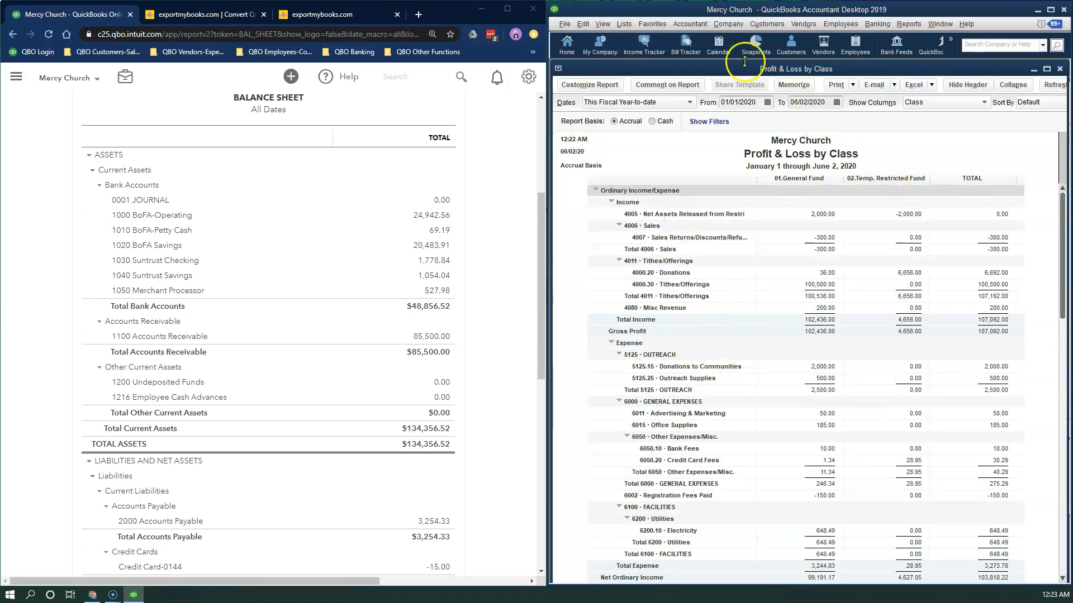